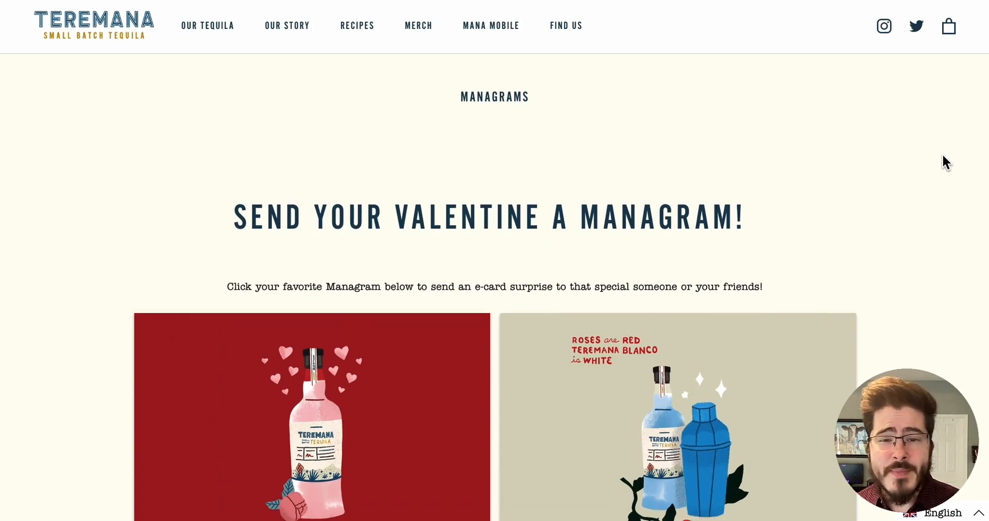
Scroll to the Managrams and open the Happy Valentine's Day card's sending dialog.
scroll(942, 155, down, 3)
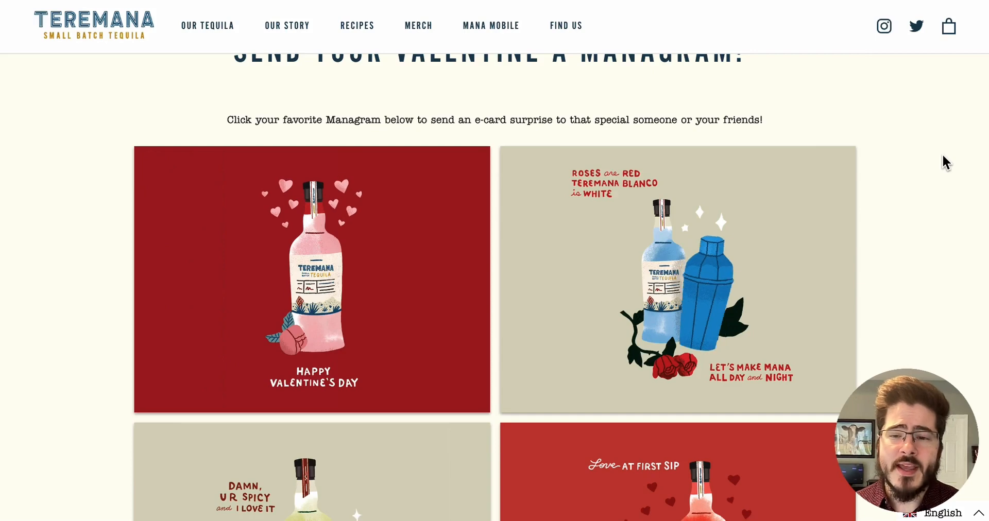
scroll(942, 155, down, 1)
scroll(942, 157, down, 1)
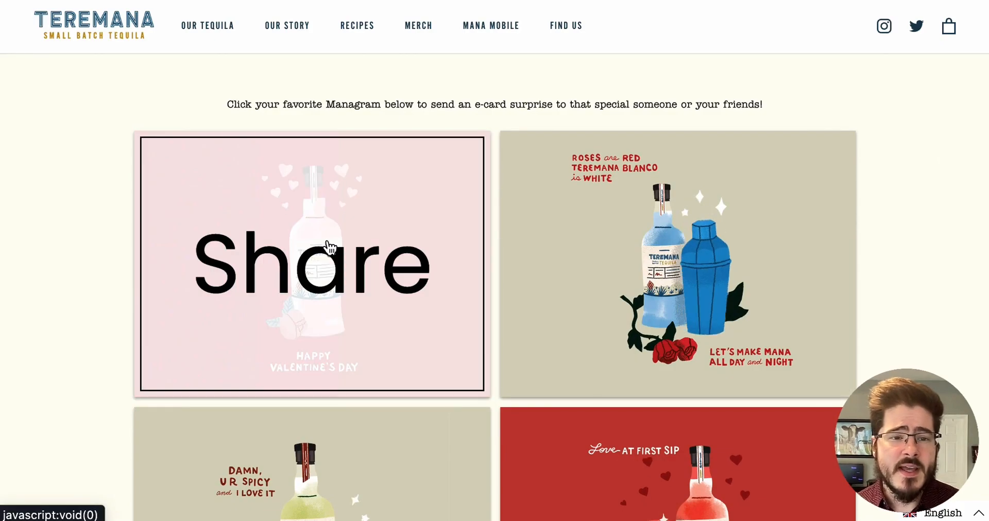
click(332, 260)
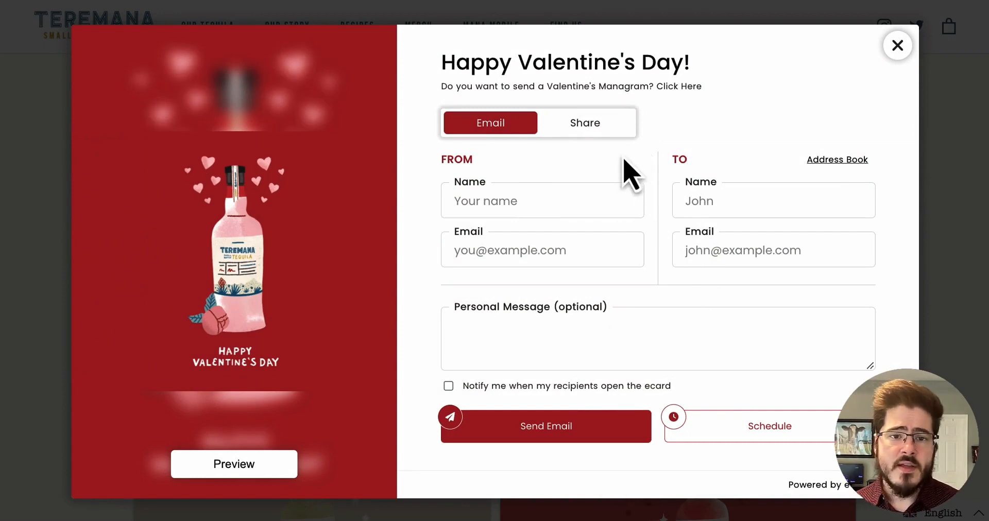
Switch to the Share options and select the ecard's shareable link.
click(601, 132)
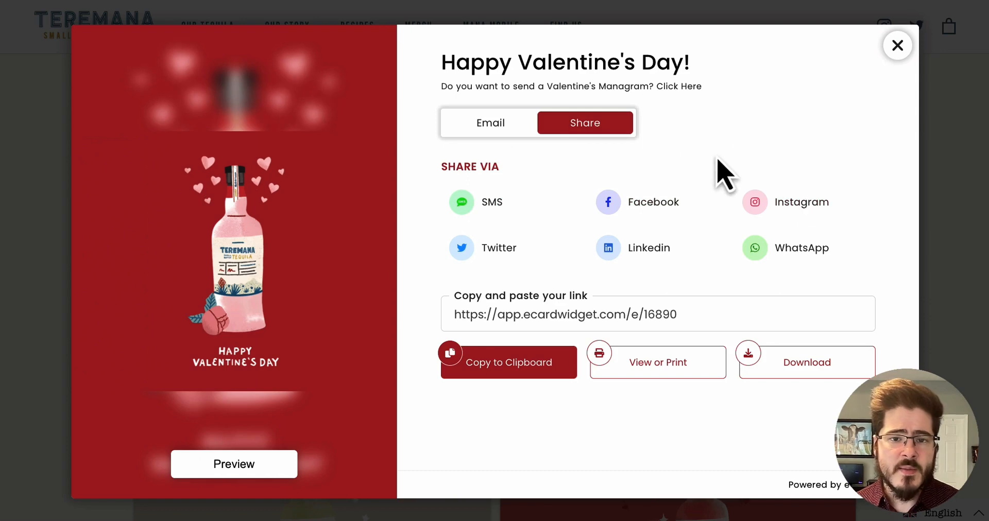
click(647, 322)
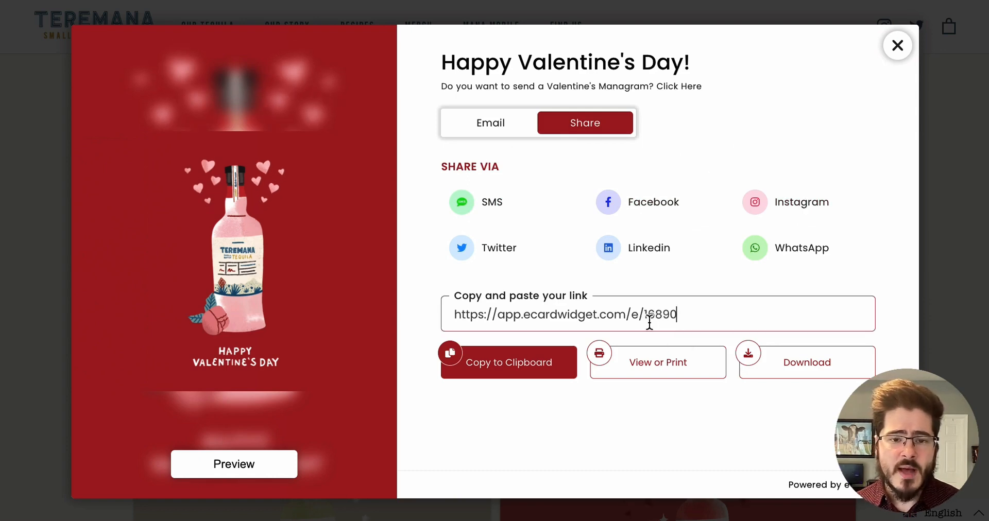
click(704, 290)
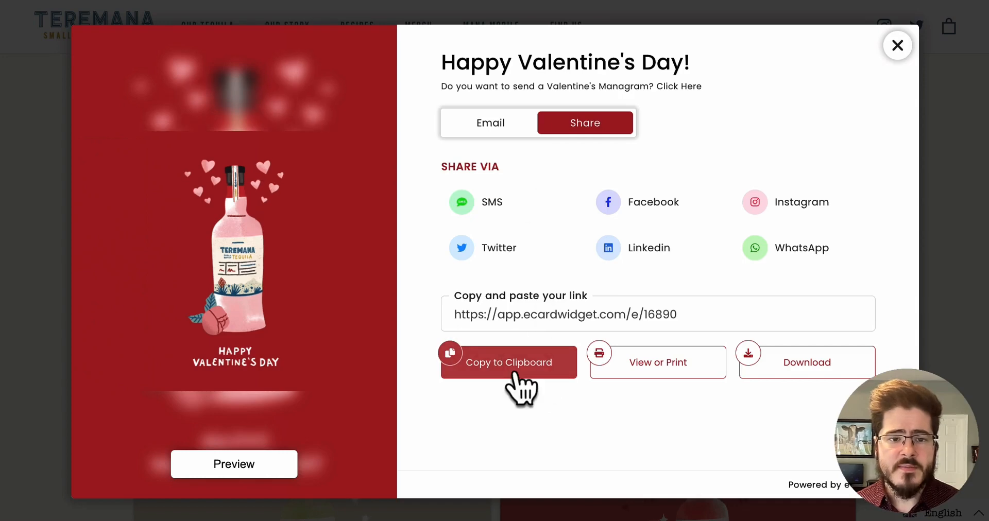
Return to the email form and schedule the ecard for February 17th.
click(521, 122)
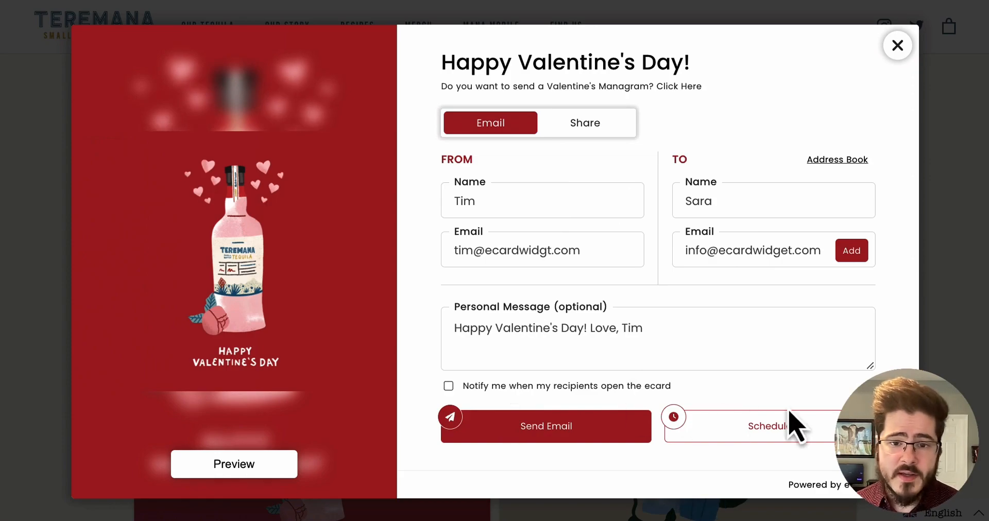
click(785, 431)
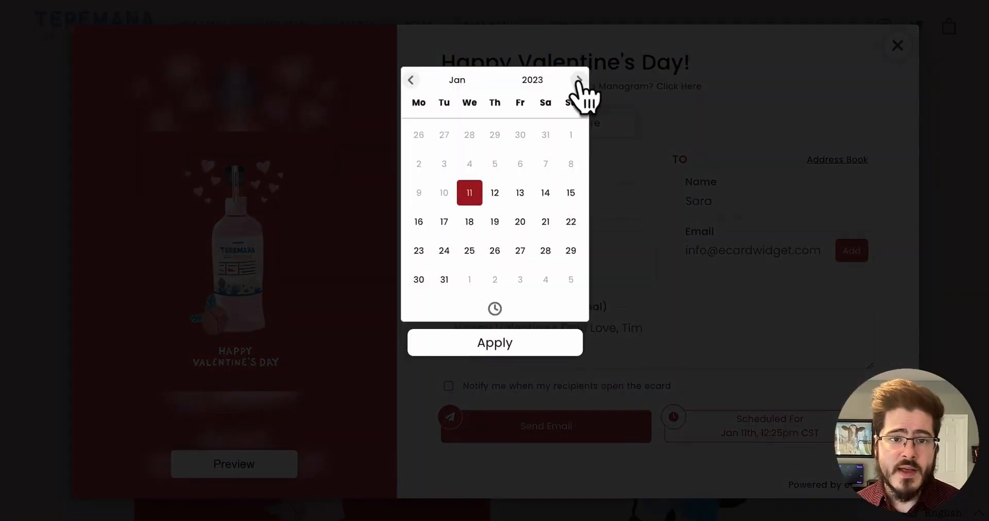
click(580, 80)
click(520, 193)
click(784, 398)
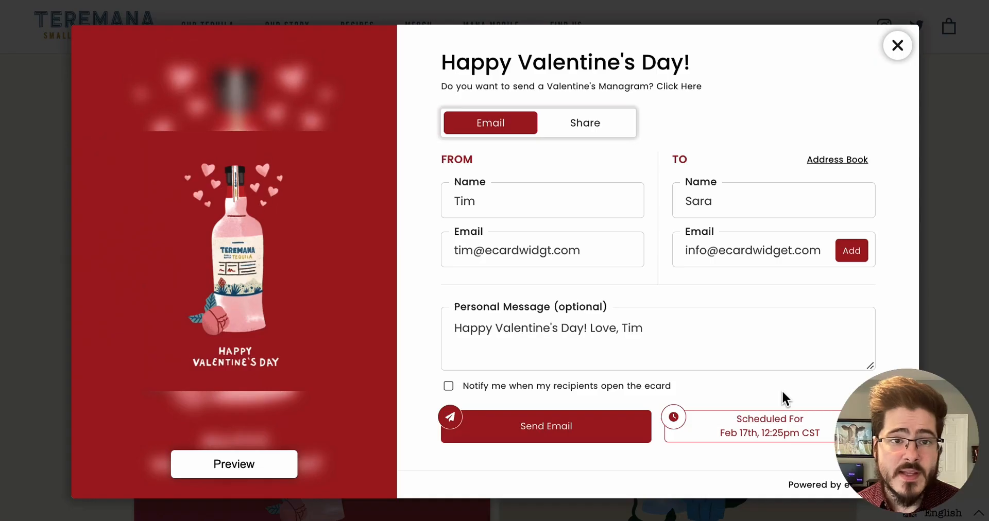
Preview the ecard, scroll through its personal message, and go back to the form.
click(304, 412)
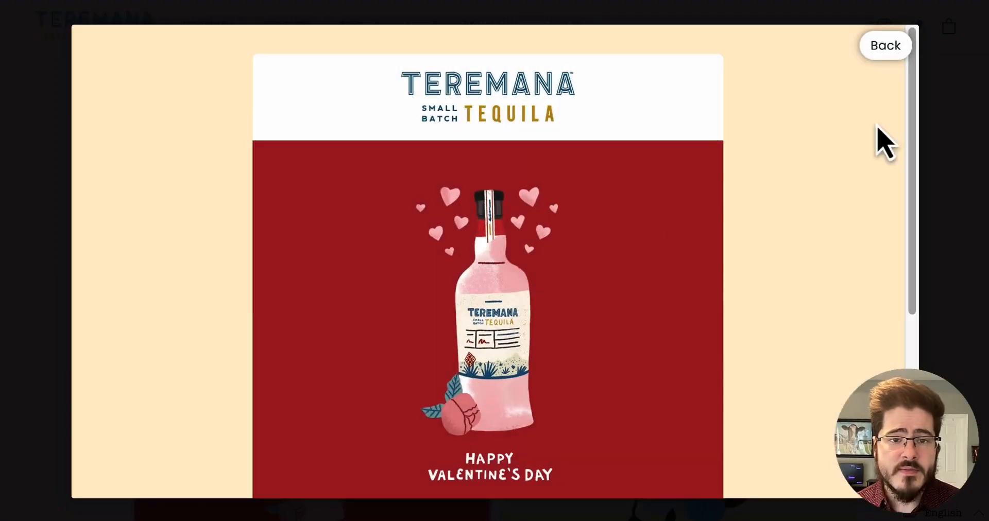
scroll(878, 128, down, 5)
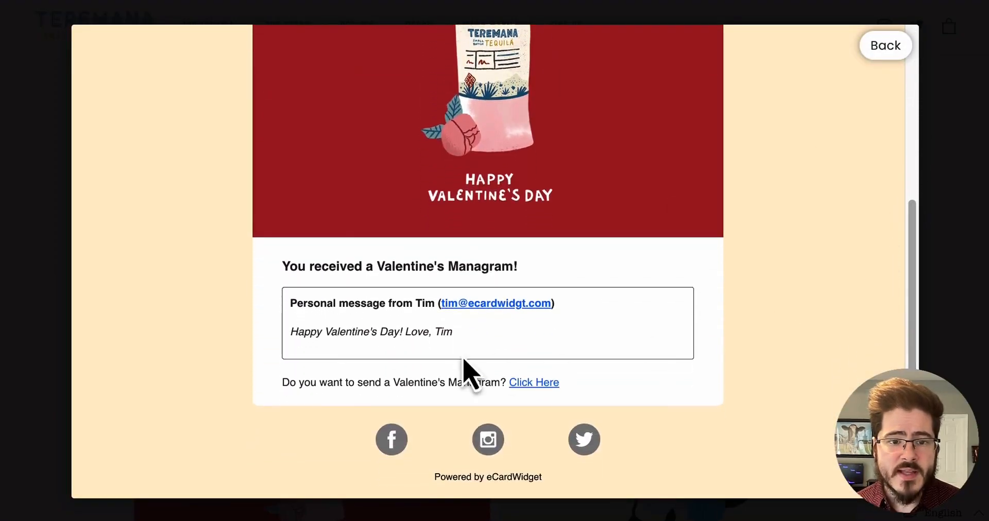
drag(297, 335, 485, 346)
click(486, 347)
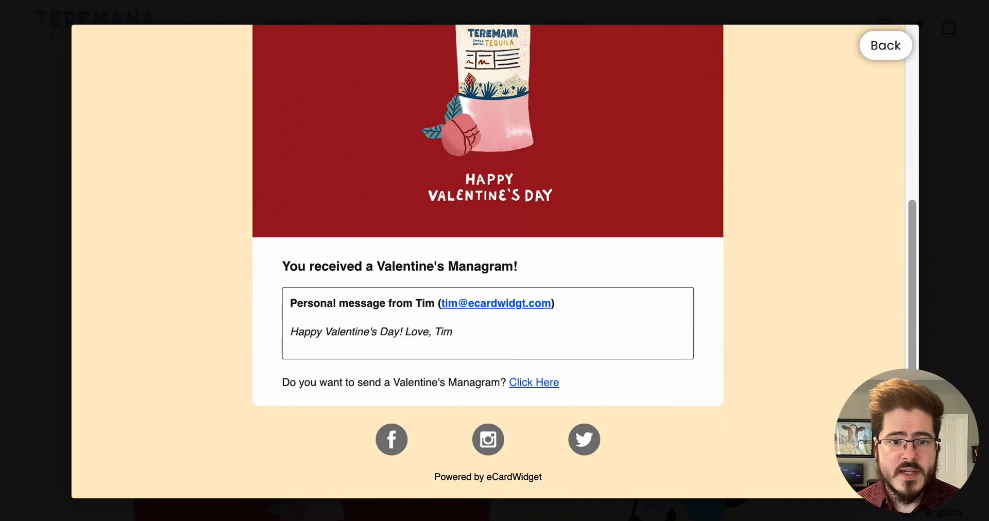
drag(912, 350, 781, 126)
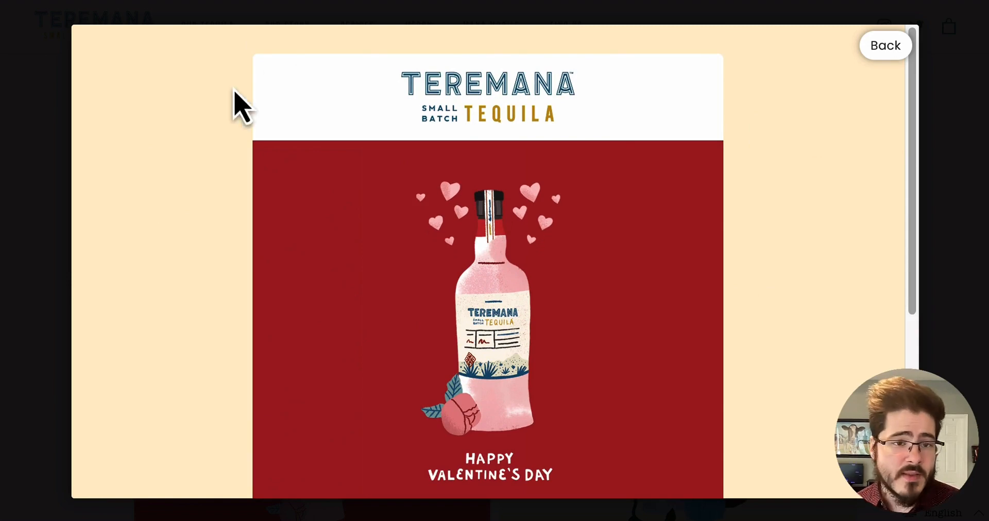
scroll(894, 230, down, 5)
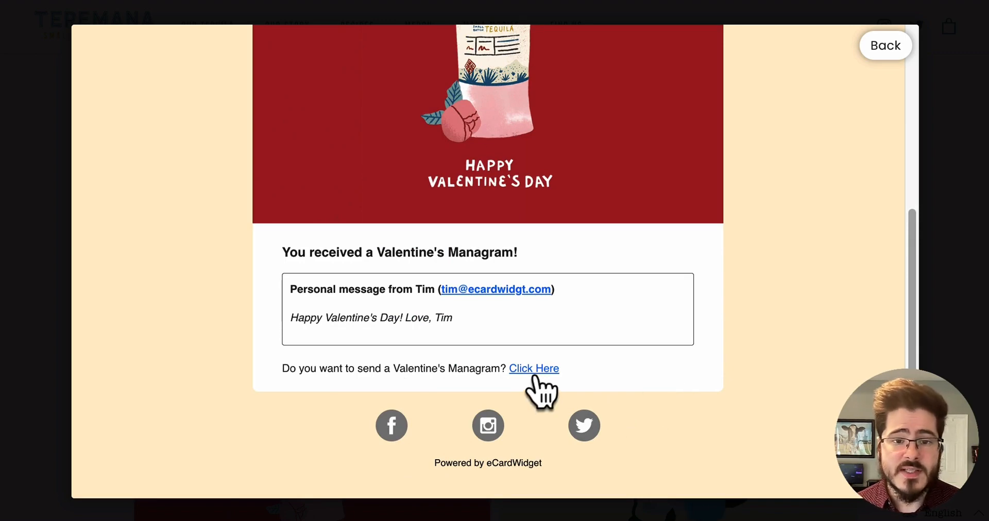
scroll(849, 174, up, 6)
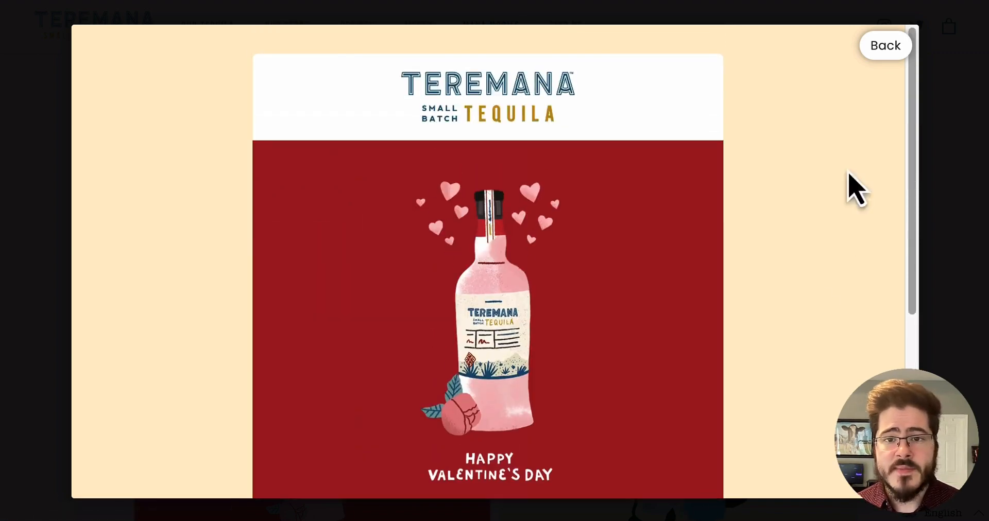
click(888, 47)
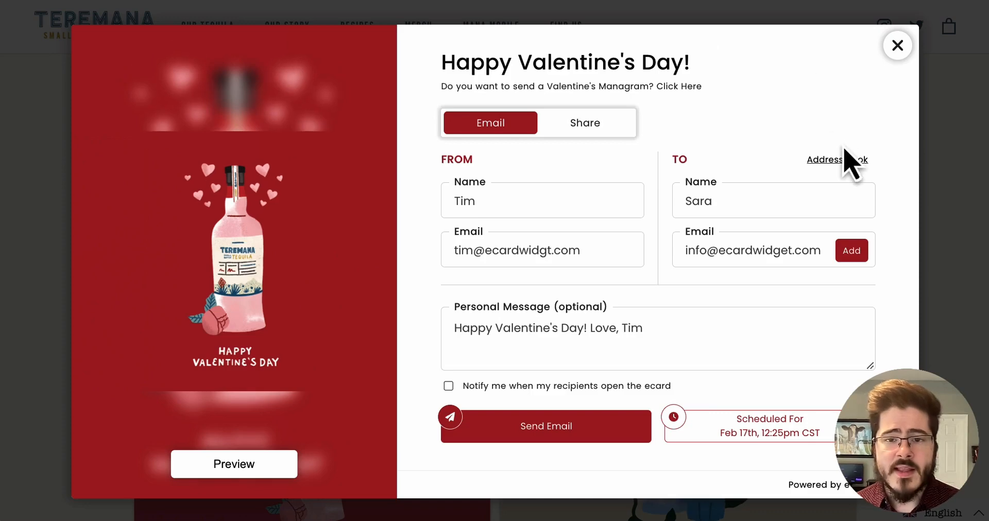
Open the Address Book's import options and go back to the form.
click(852, 161)
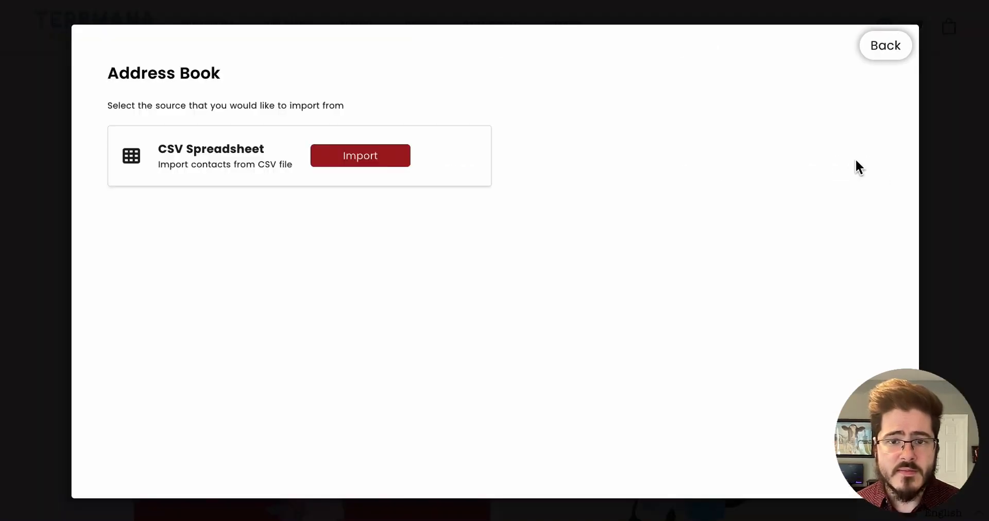
click(885, 51)
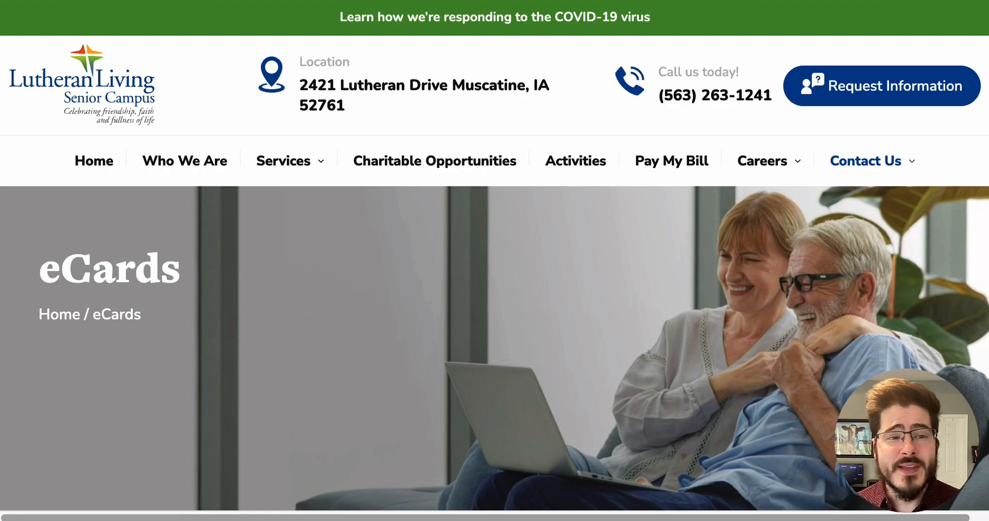
Browse the Lutheran Living eCards page, jump to Happy Birthday, and open then close a birthday card.
scroll(494, 258, down, 10)
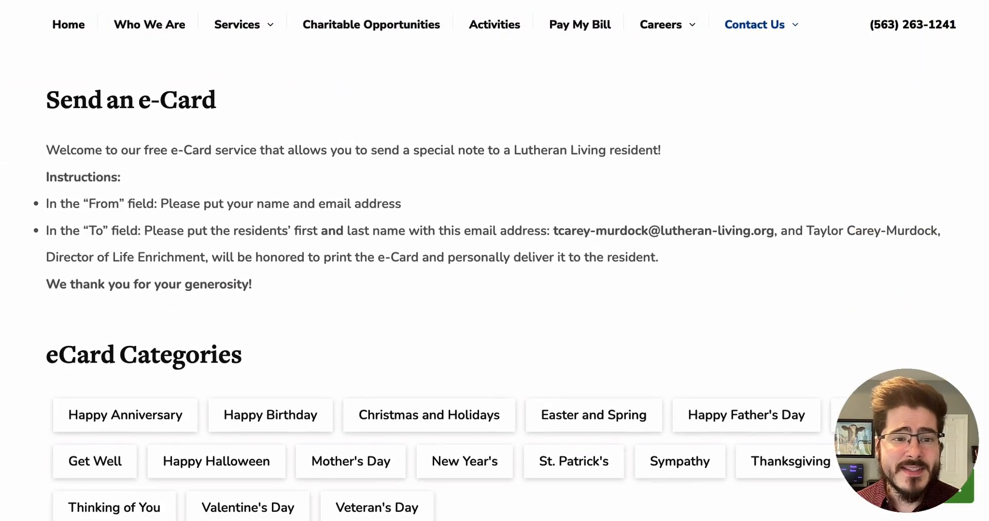
scroll(393, 189, down, 5)
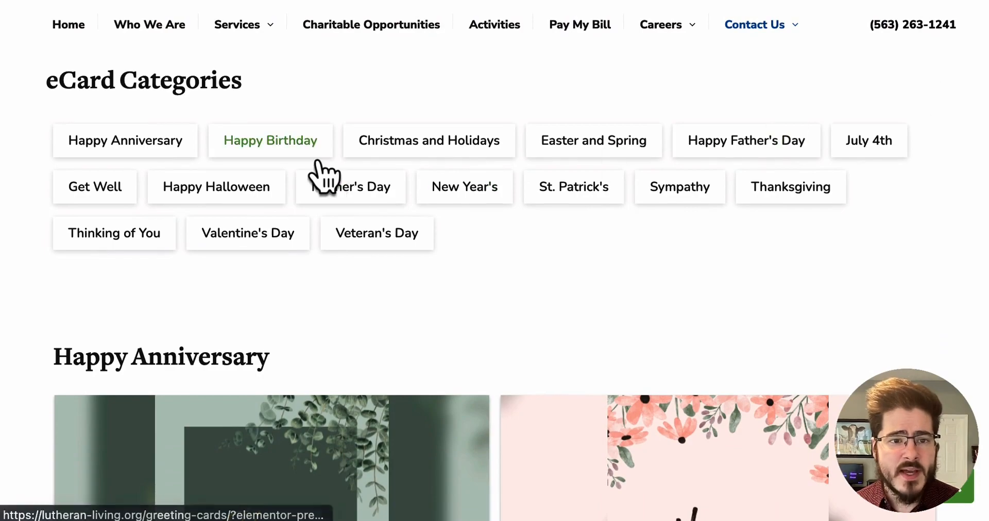
click(276, 145)
scroll(903, 206, up, 10)
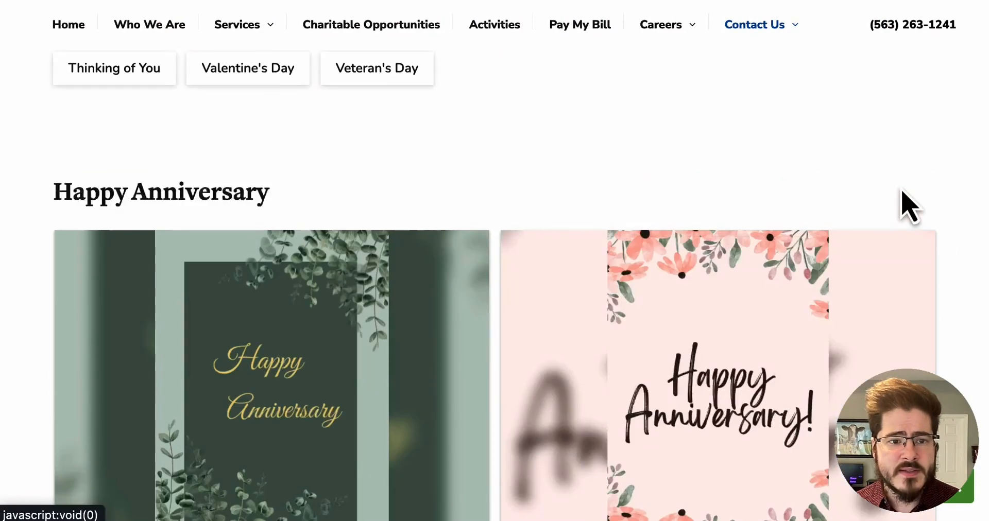
click(425, 255)
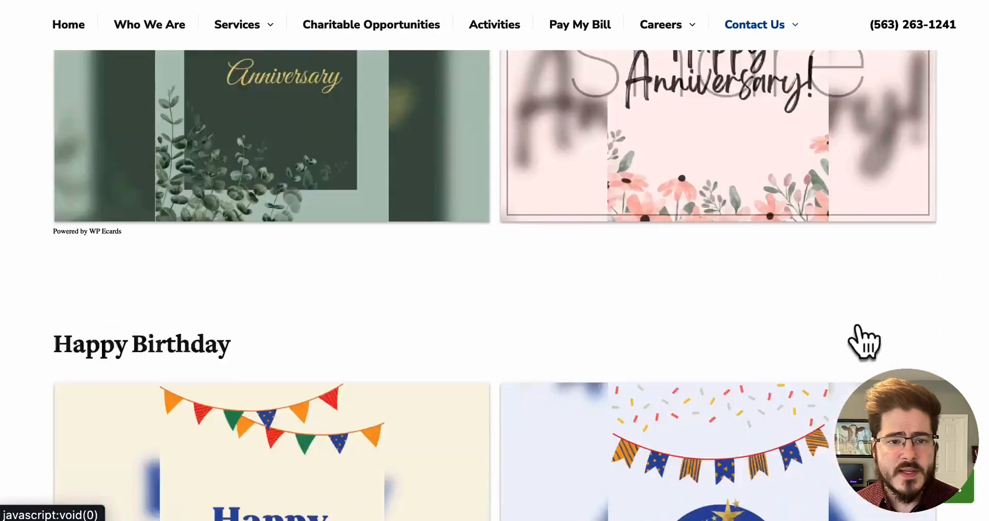
scroll(895, 354, down, 4)
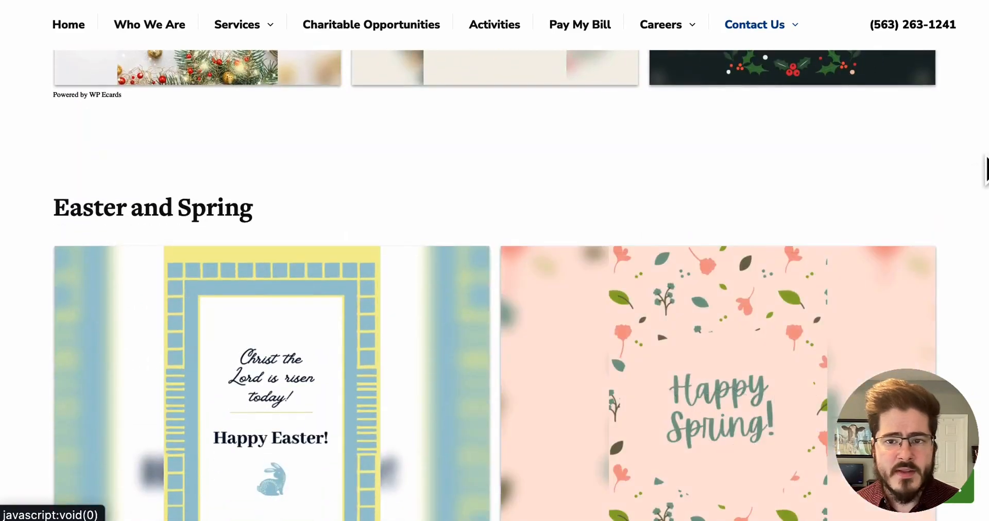
scroll(597, 221, up, 10)
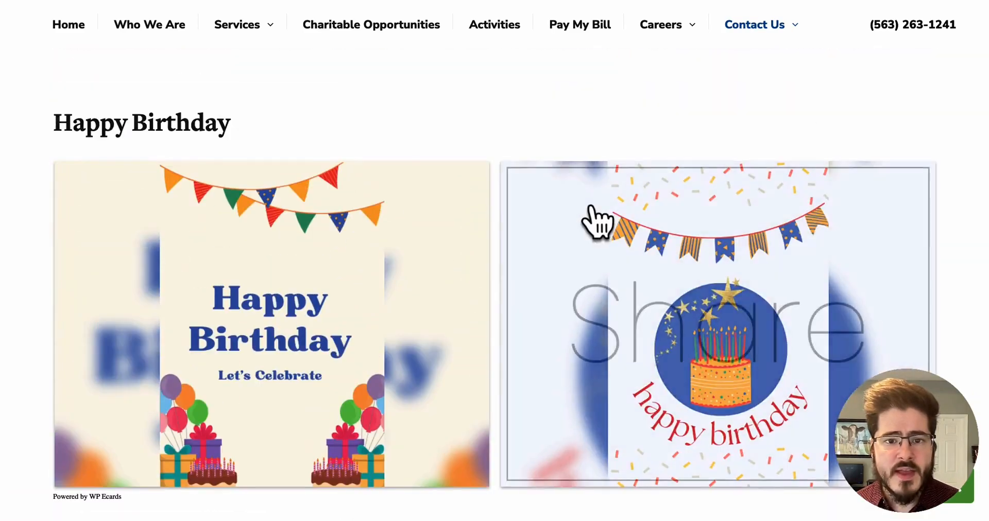
click(598, 221)
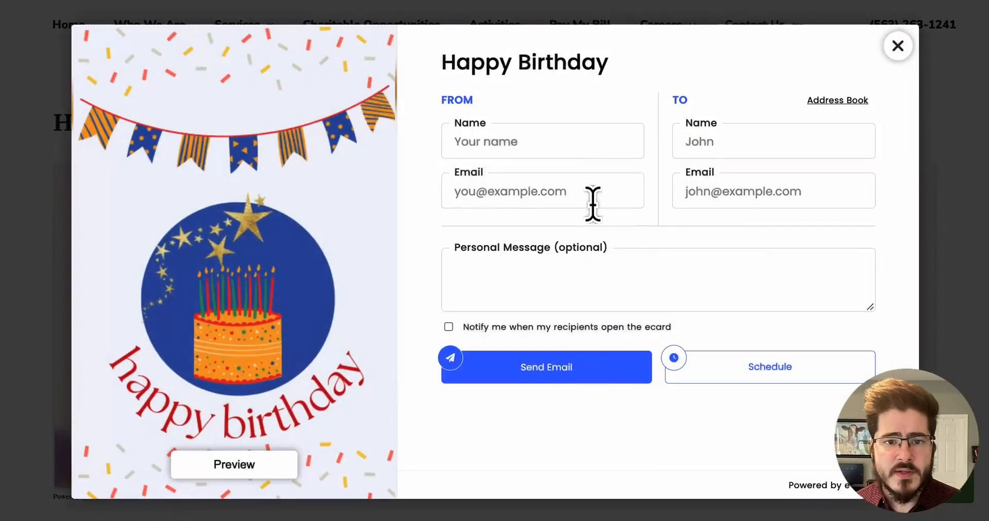
click(897, 47)
Jump to the New Year's category and open then close a Happy New Year card.
scroll(897, 46, up, 6)
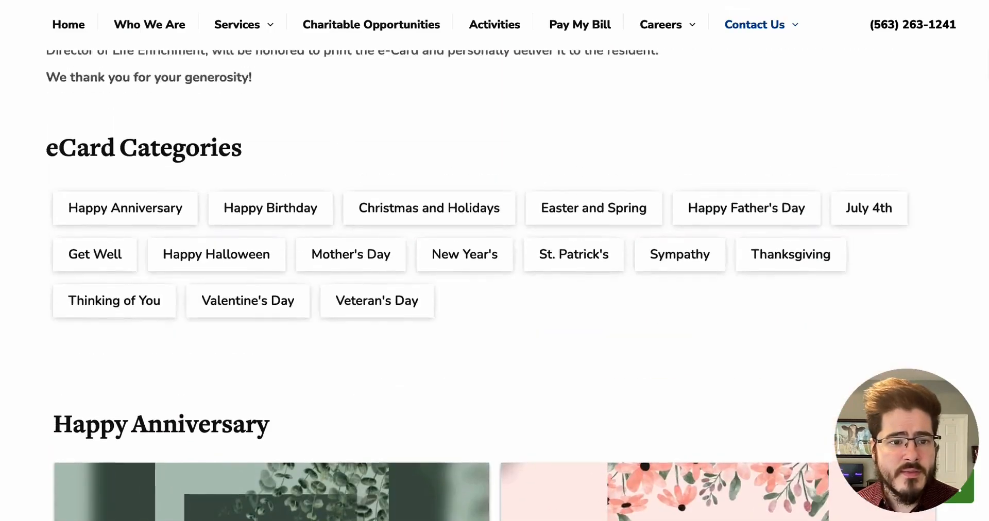
scroll(985, 22, up, 10)
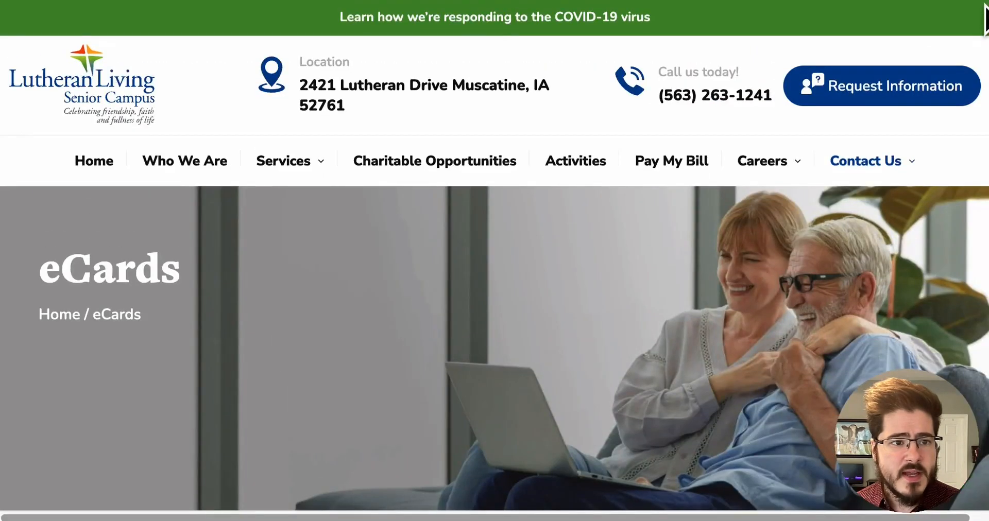
scroll(985, 18, down, 8)
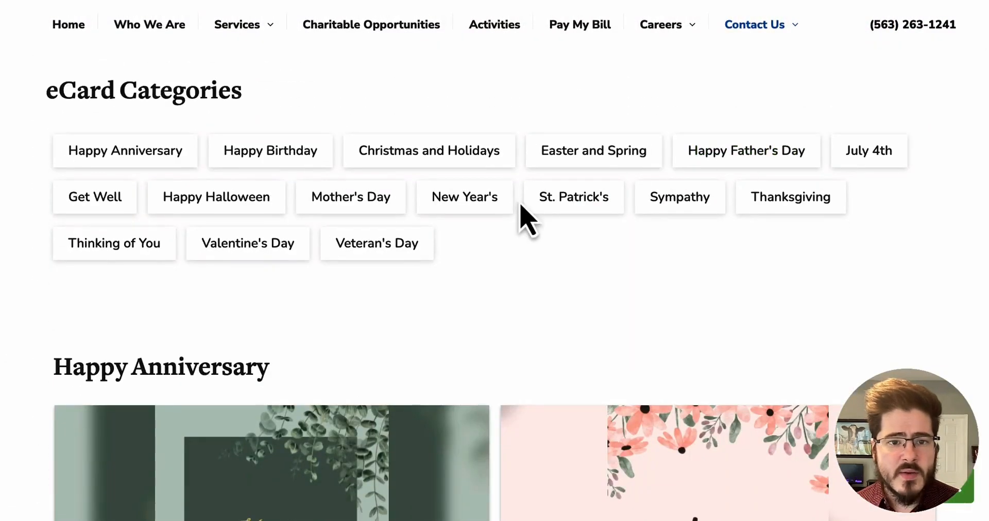
click(504, 205)
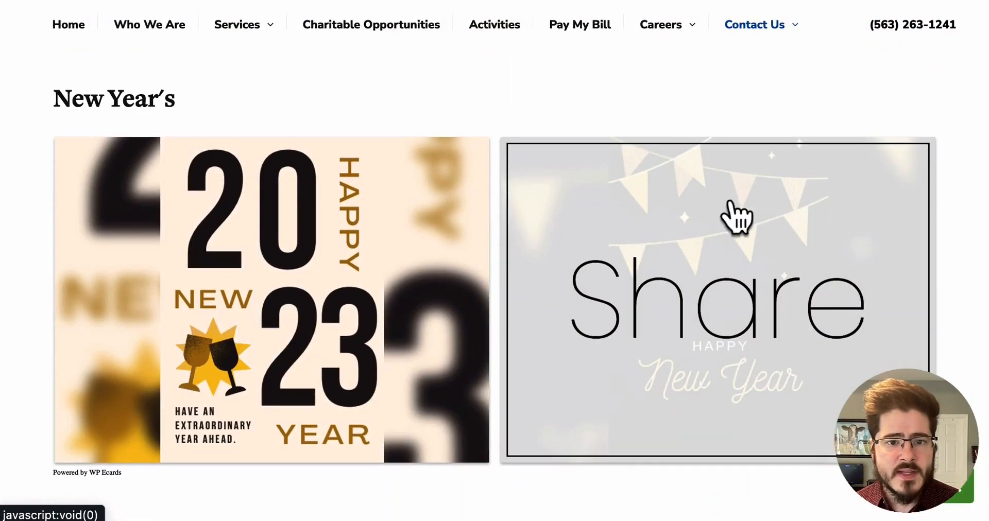
click(910, 241)
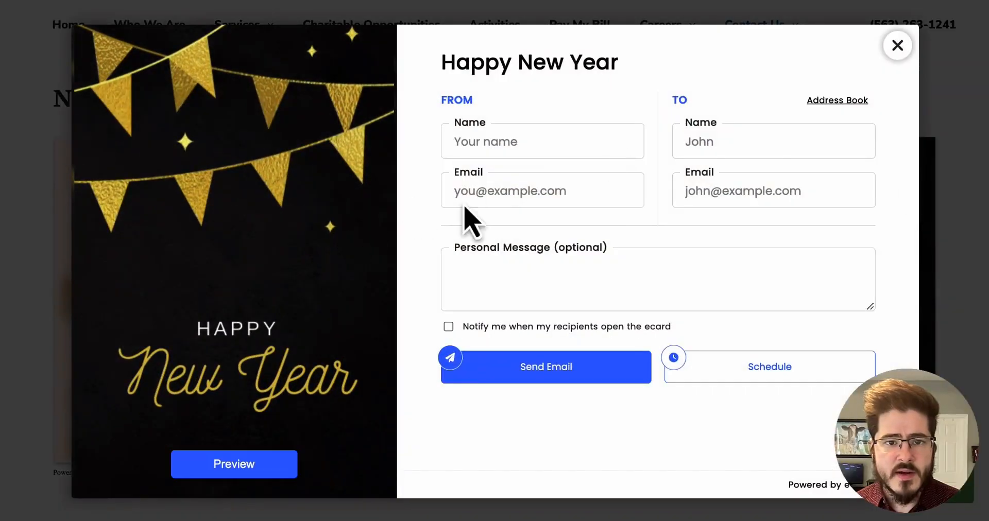
click(897, 46)
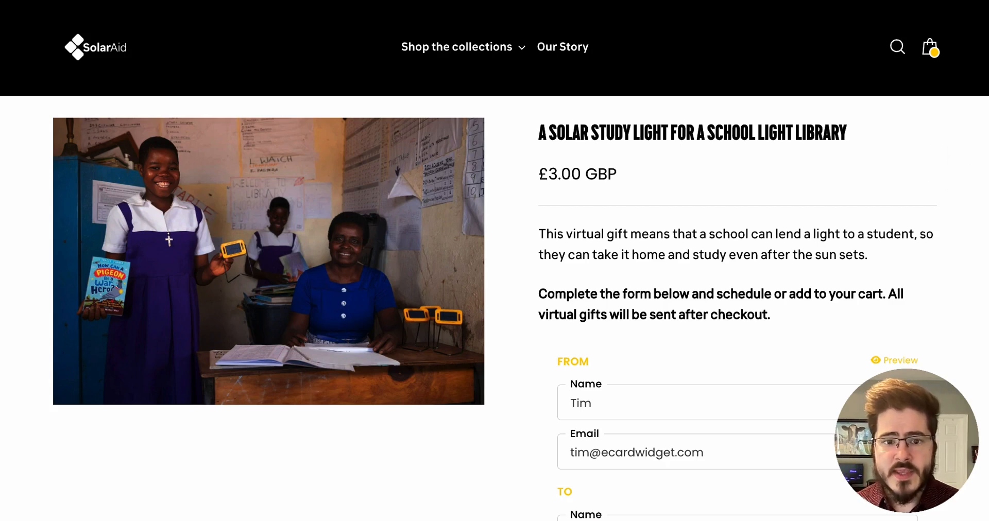
Scroll through the SolarAid virtual gift page's ecard form and back up.
scroll(986, 98, down, 3)
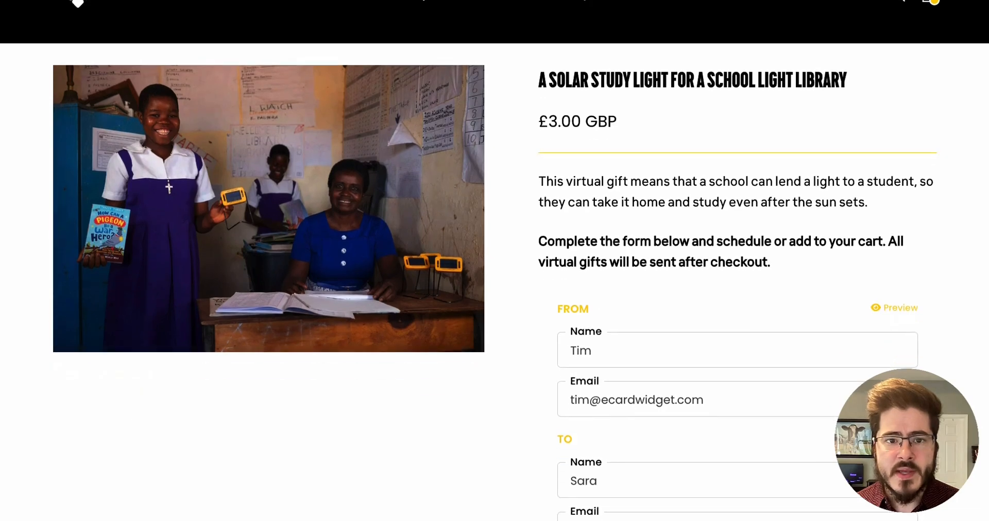
scroll(986, 98, down, 5)
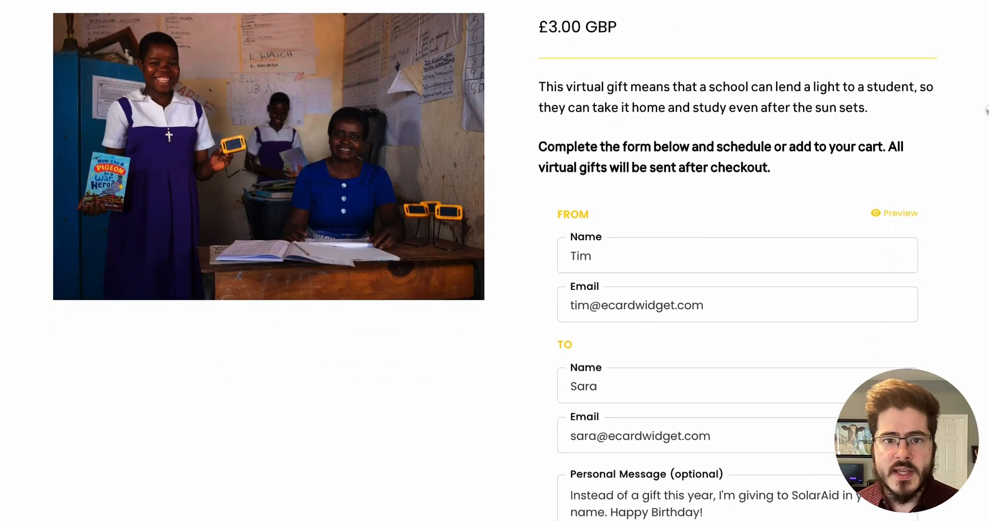
scroll(987, 98, down, 2)
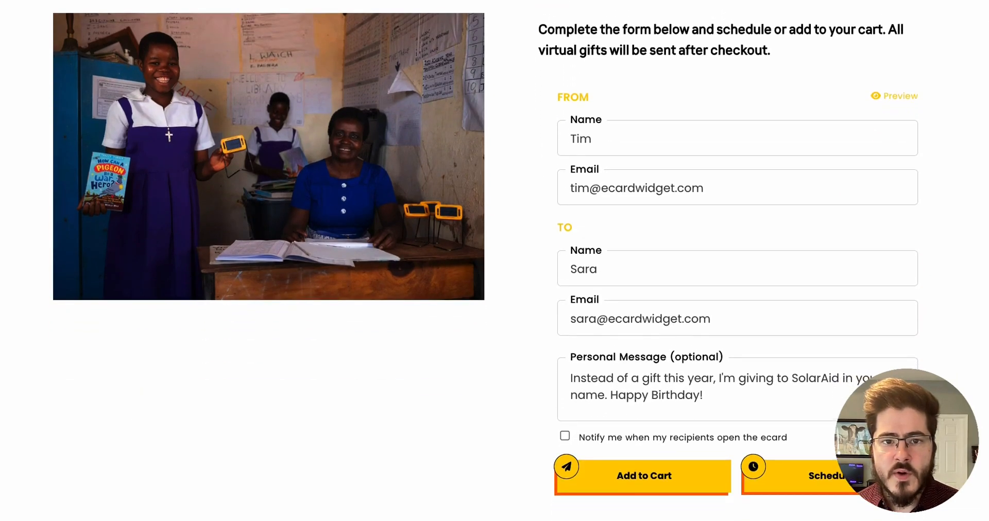
scroll(728, 257, up, 1)
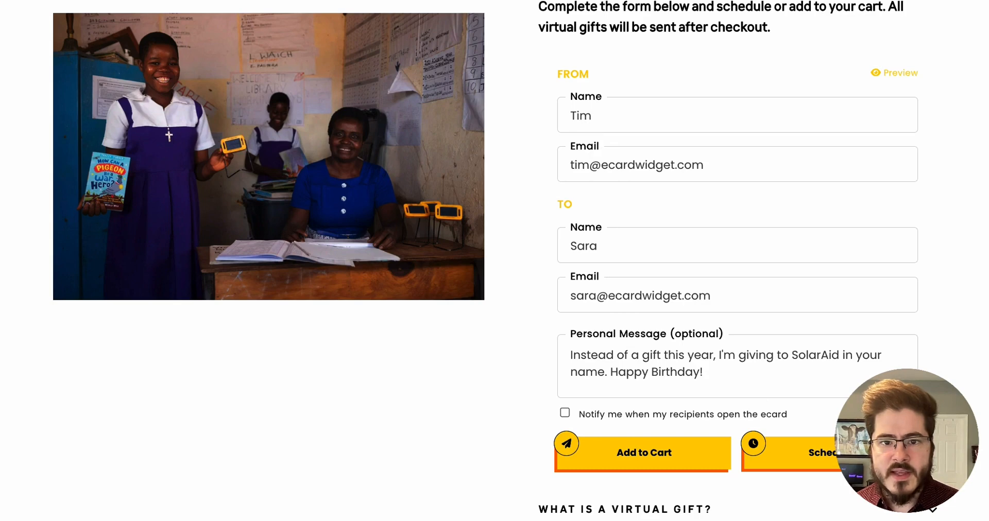
scroll(494, 267, up, 8)
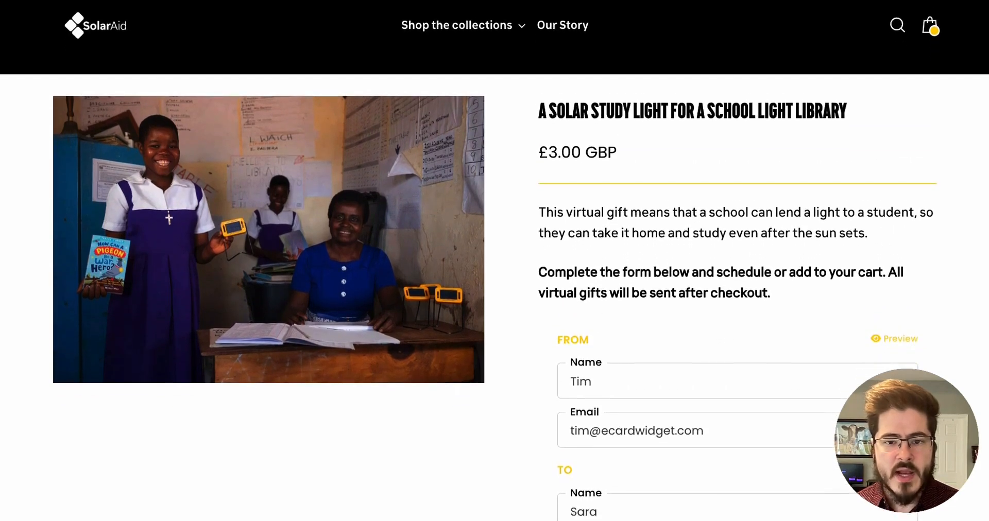
Preview the SolarAid virtual gift ecard, read through its message content, and return to the form.
scroll(615, 119, down, 9)
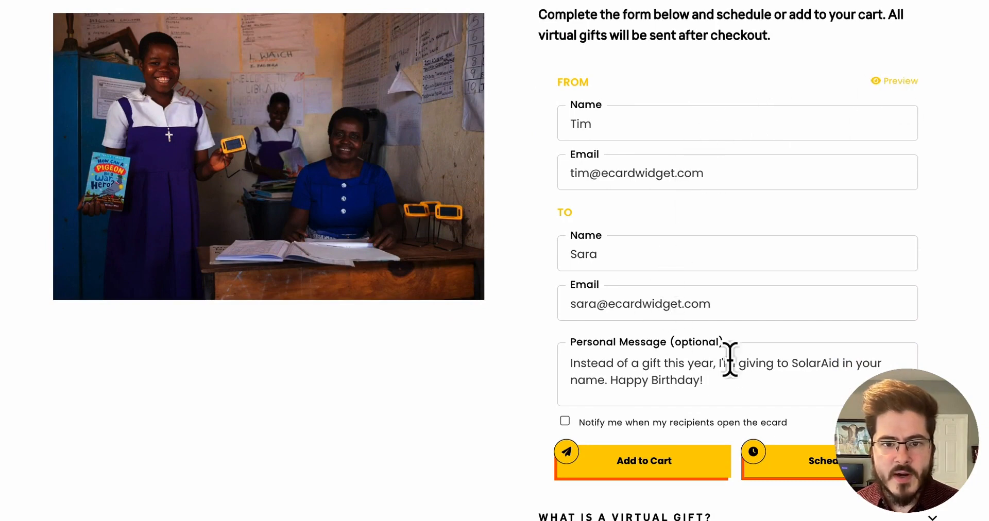
click(895, 81)
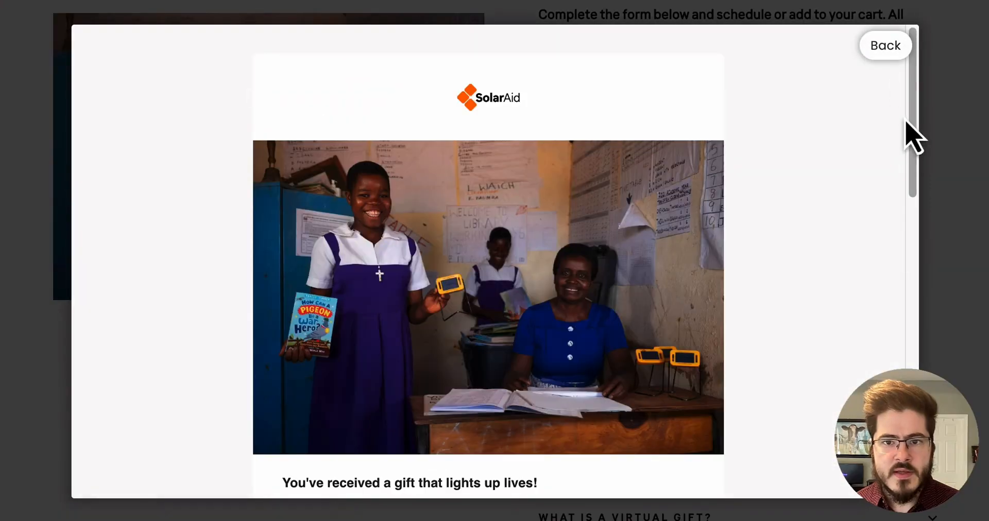
scroll(918, 106, down, 2)
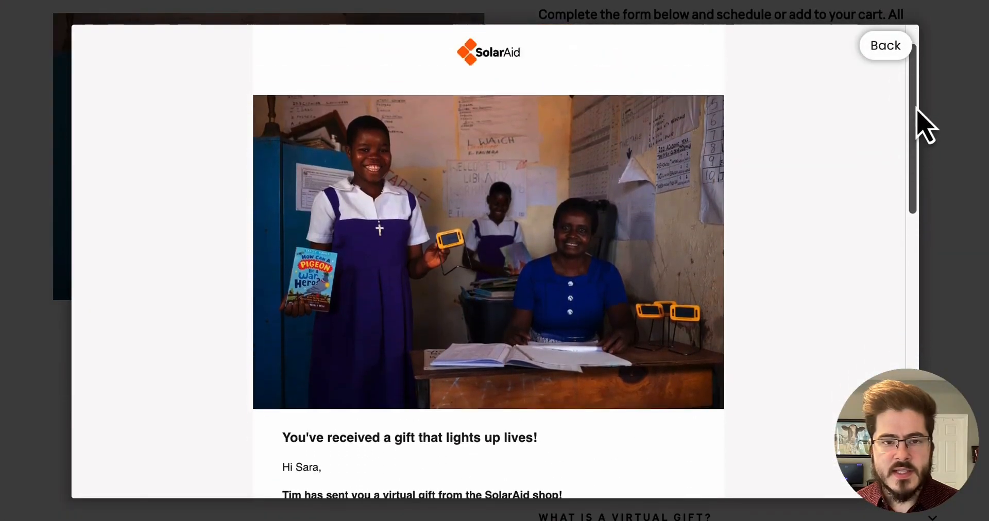
drag(917, 108, 911, 167)
scroll(301, 243, down, 5)
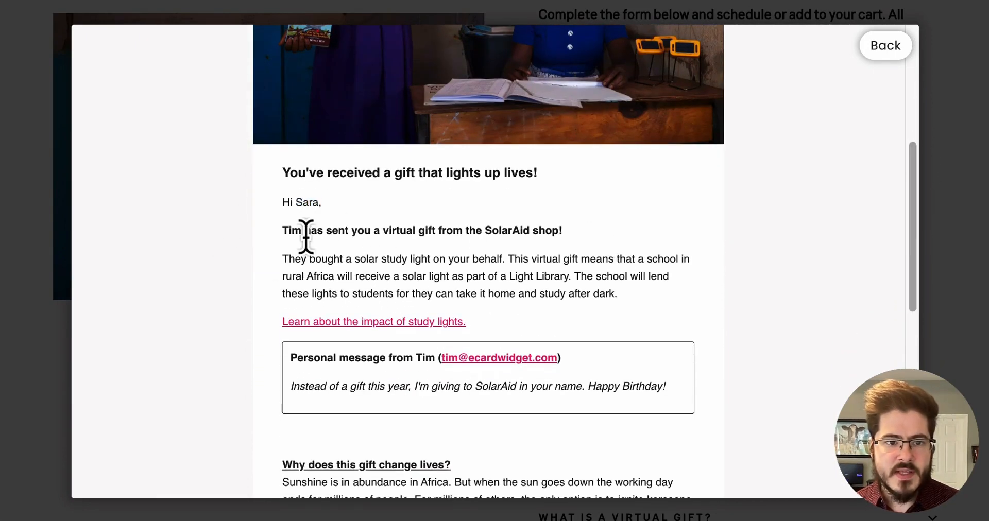
scroll(387, 166, down, 1)
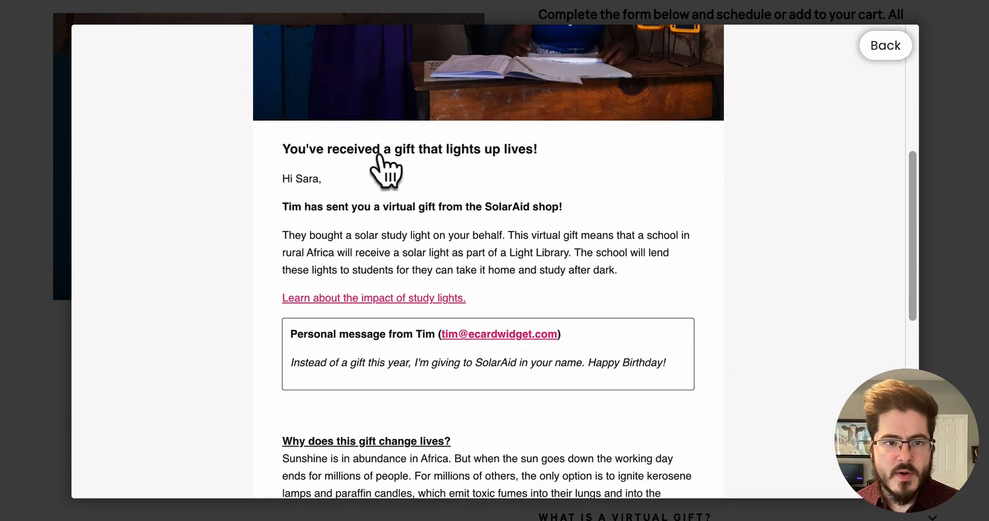
scroll(343, 304, down, 4)
drag(292, 256, 637, 257)
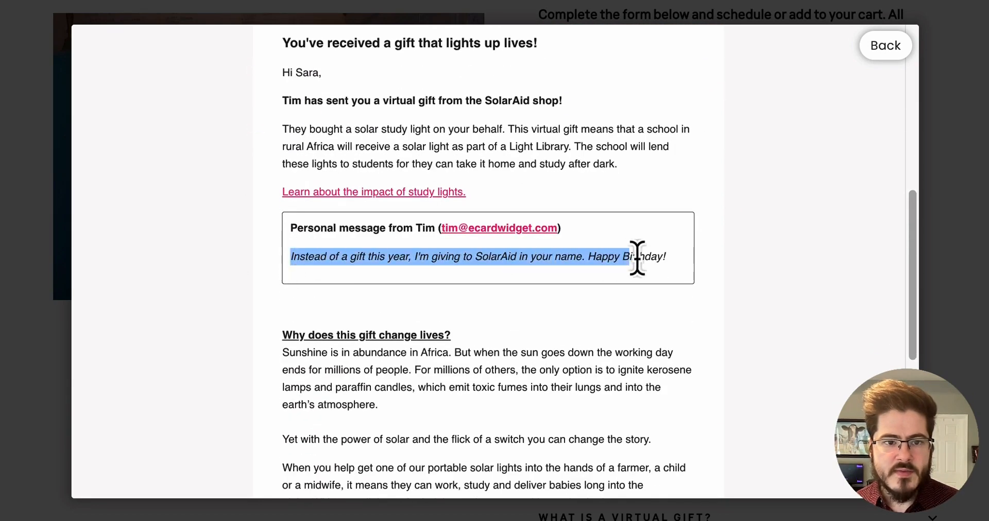
click(696, 260)
drag(913, 206, 910, 32)
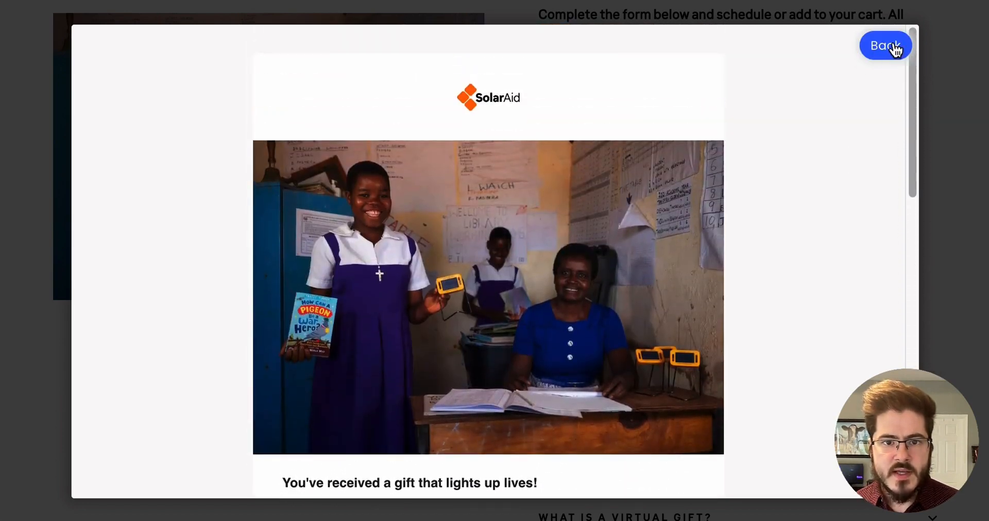
click(895, 47)
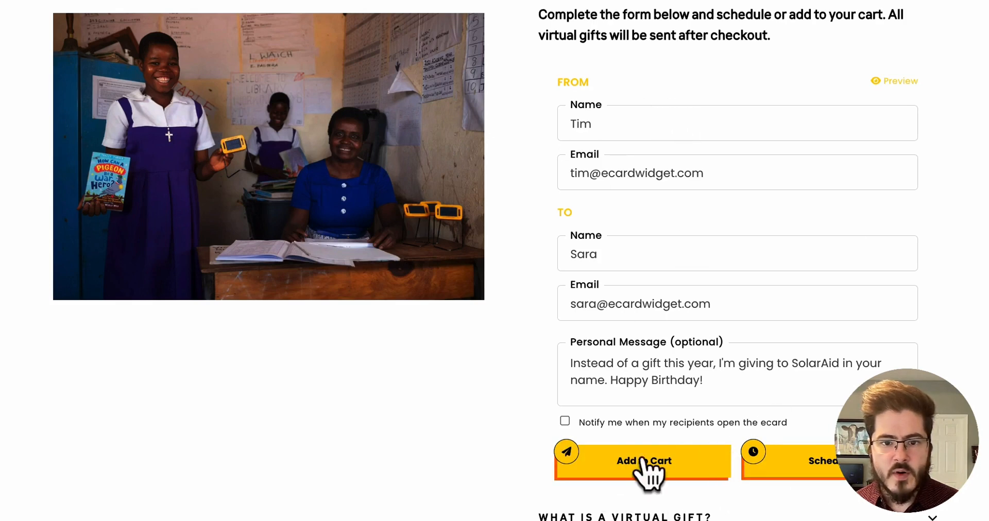
Schedule the gift ecard for January 11, 2023 and add the gift to the cart.
click(829, 470)
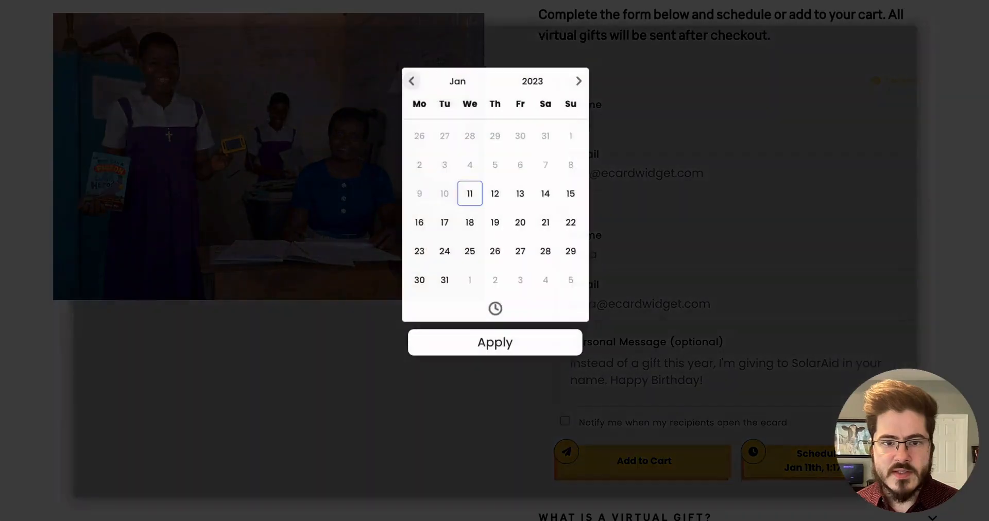
click(489, 355)
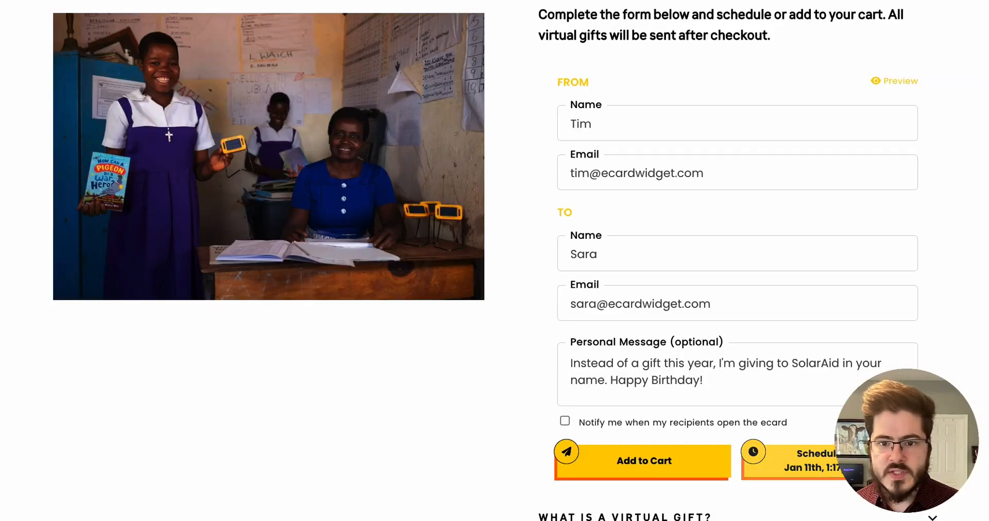
click(668, 472)
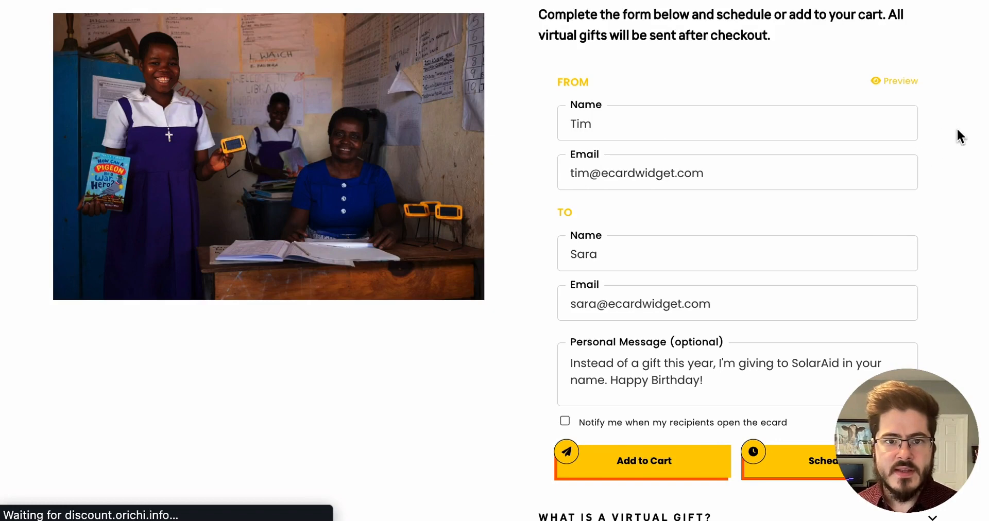
Scroll down through the cart's ecard gift items and subtotal.
scroll(893, 330, down, 2)
scroll(896, 329, down, 5)
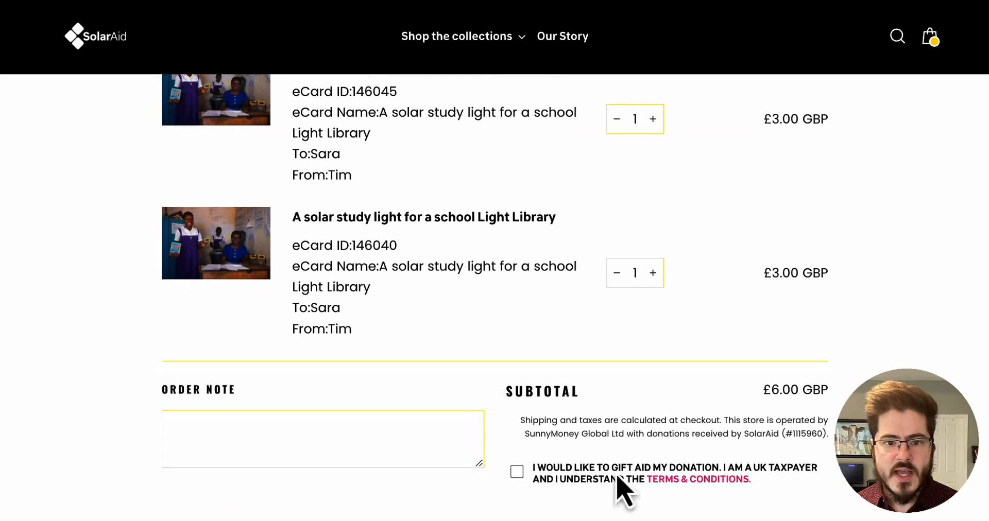
scroll(624, 490, down, 2)
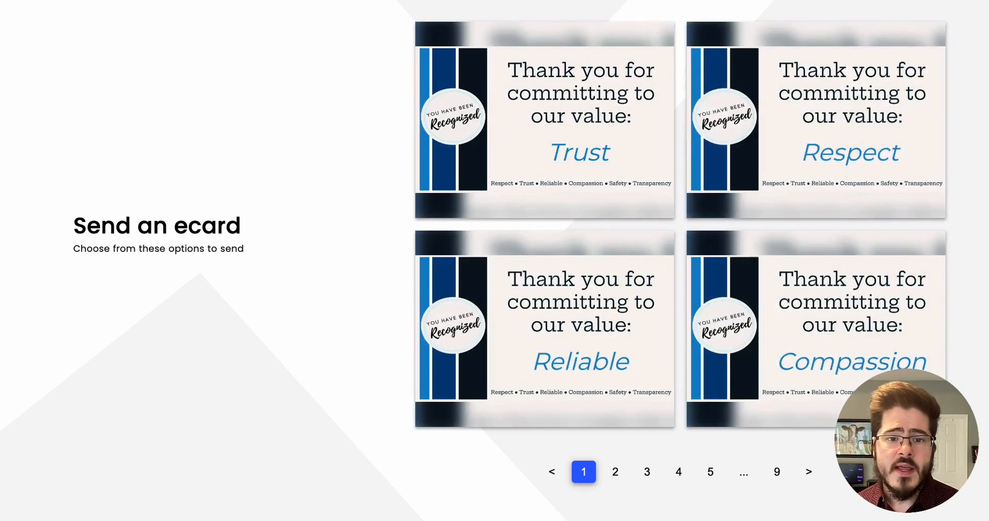
Page through the Send an ecard gallery to pages 2 and 3.
click(615, 472)
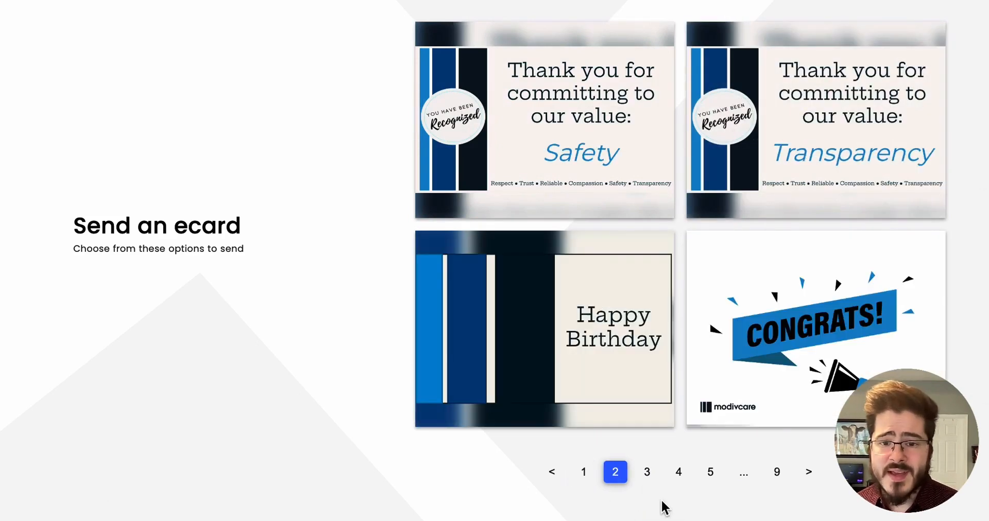
click(648, 473)
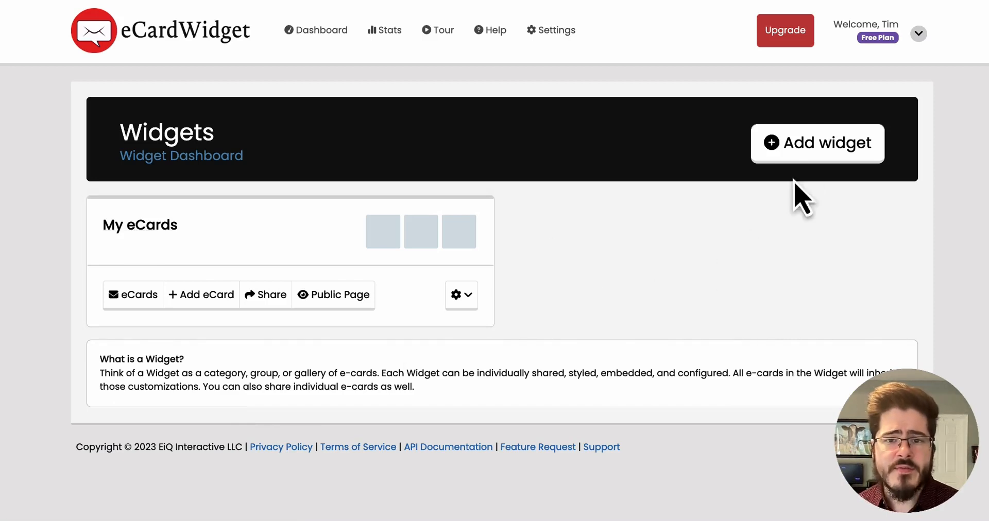
Start a new ecard in the My eCards widget and give it the title Thank You.
click(122, 228)
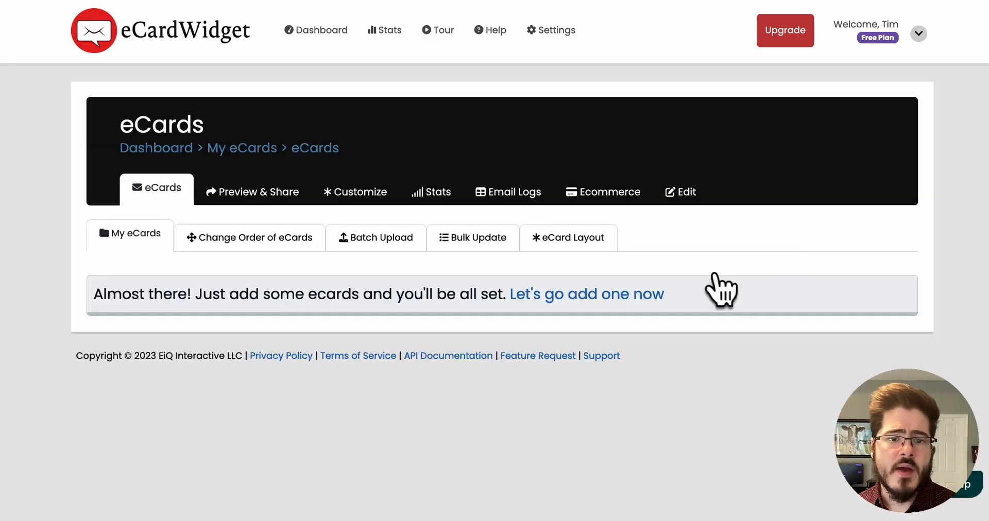
click(549, 304)
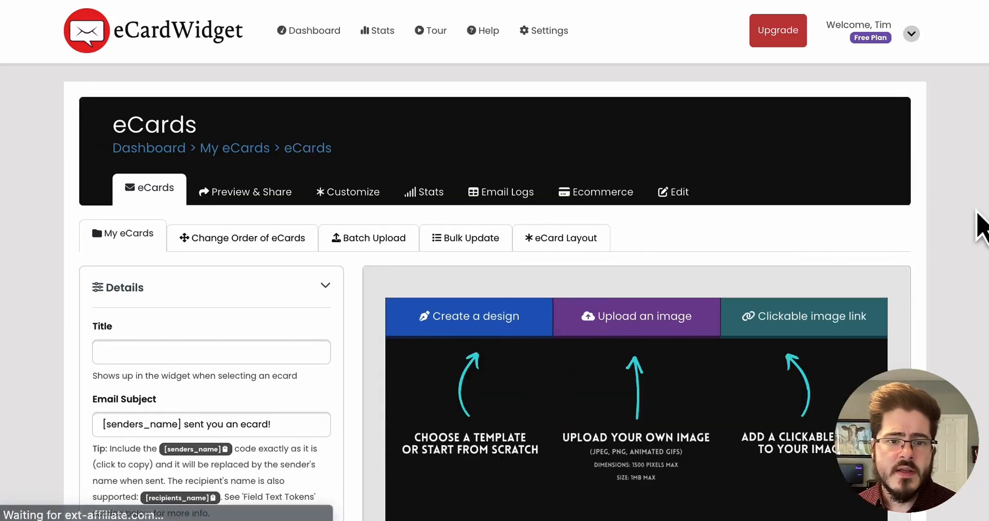
scroll(629, 283, down, 2)
click(264, 271)
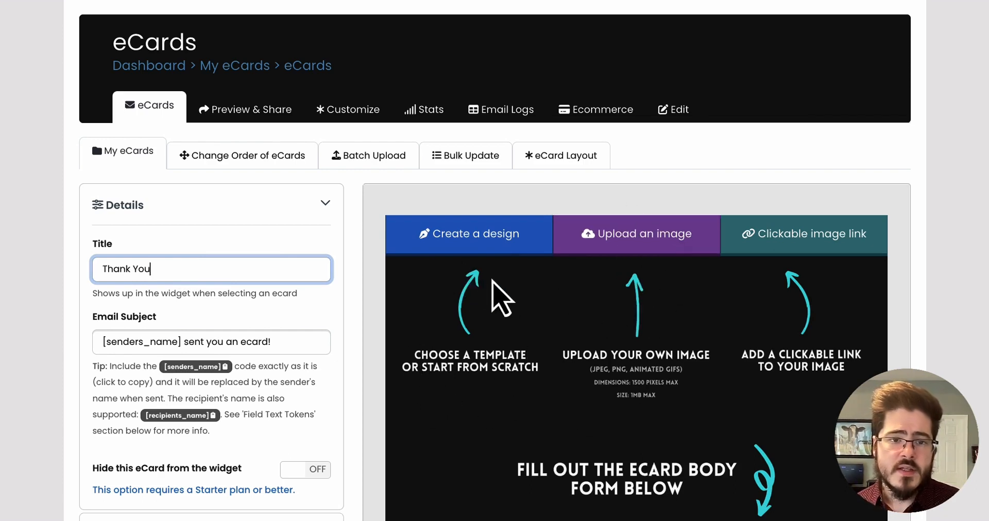
Create a design for the ecard from the Thank you! jumping-silhouettes template.
click(495, 241)
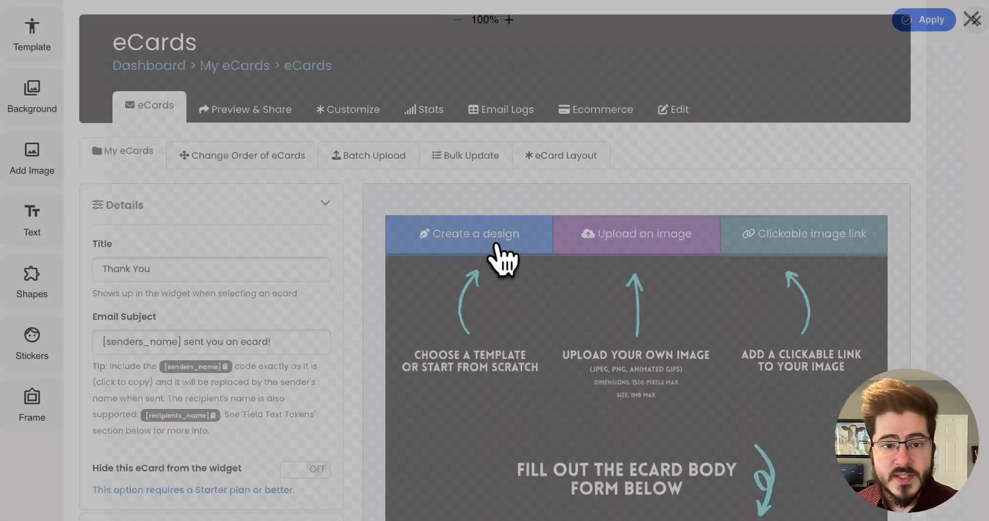
click(37, 51)
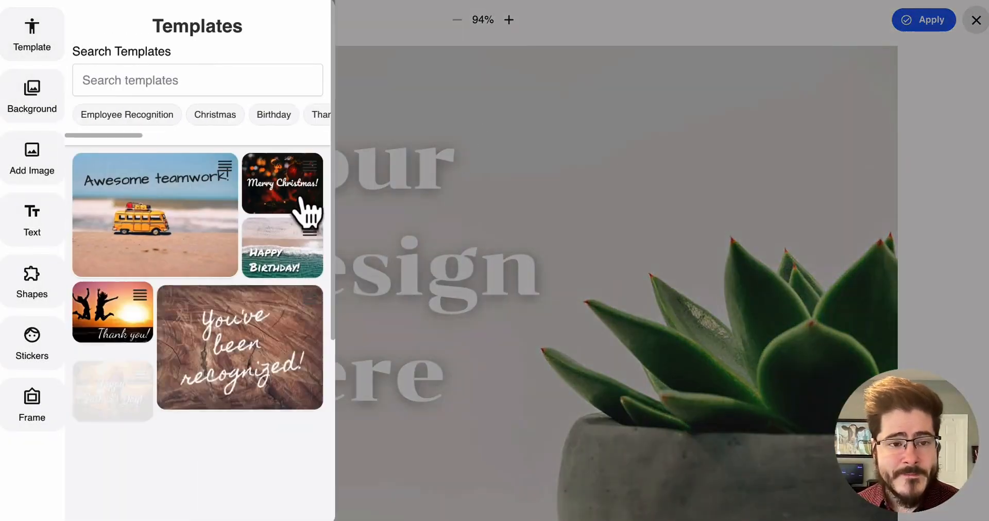
click(105, 330)
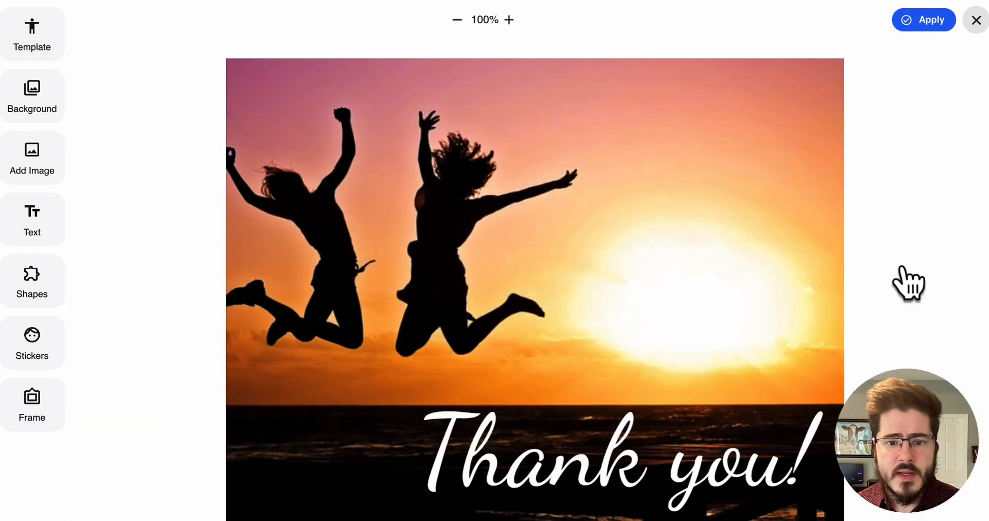
Change the Thank you! text's font to Carter One and shift the text slightly right.
click(763, 457)
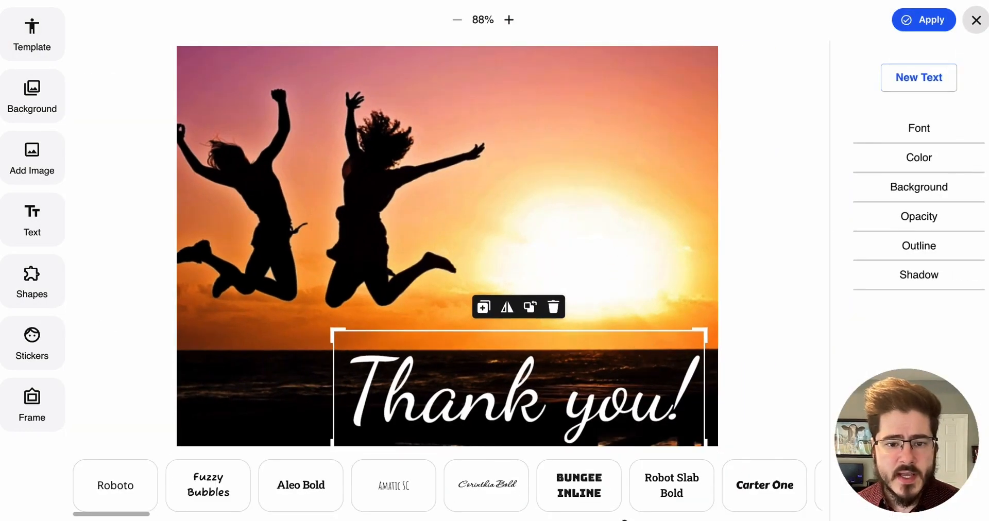
click(767, 494)
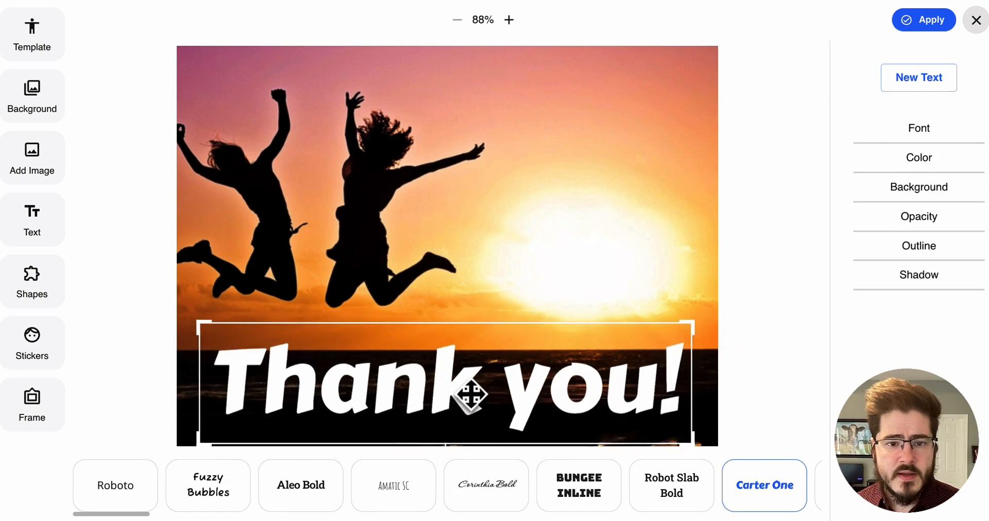
drag(466, 381, 525, 380)
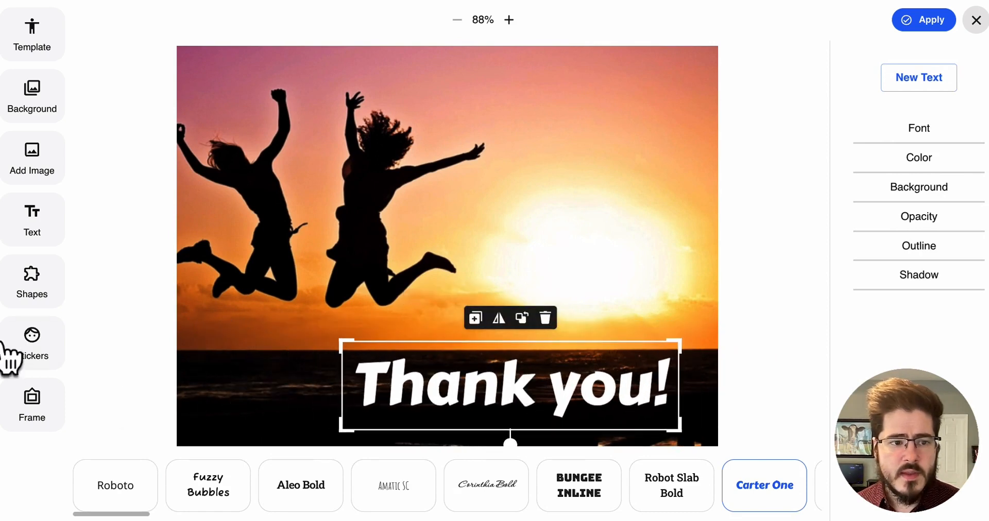
Add the YourLogo image to the card's upper right corner and apply the design.
click(46, 168)
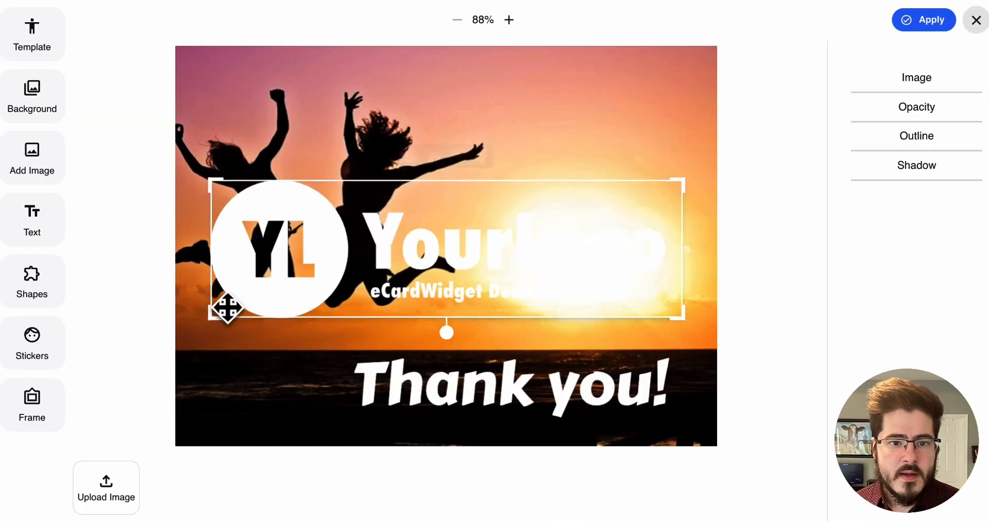
drag(225, 307, 661, 90)
click(669, 222)
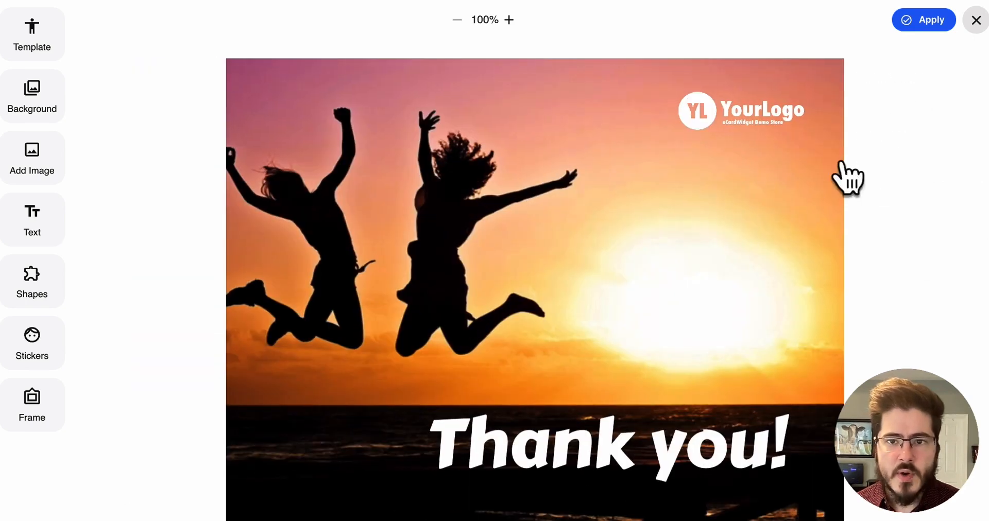
click(927, 26)
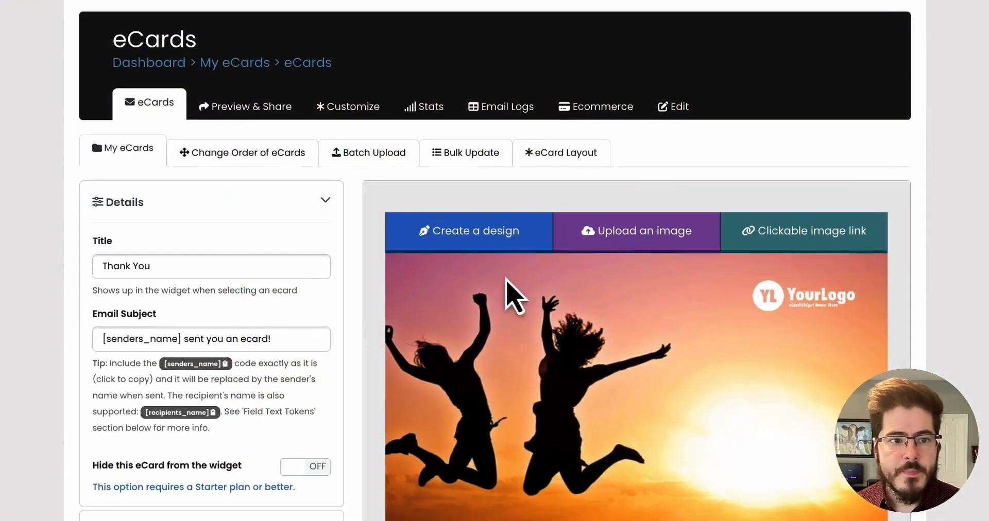
Append an exclamation mark to the ecard title, making it Thank You!
scroll(512, 293, down, 2)
click(208, 167)
text(!)
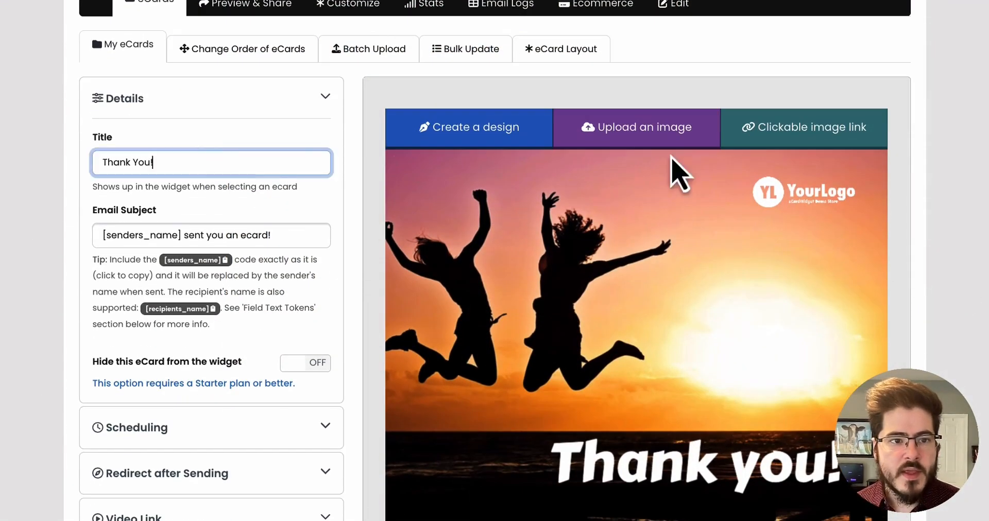
click(949, 294)
scroll(947, 281, down, 3)
scroll(669, 335, down, 2)
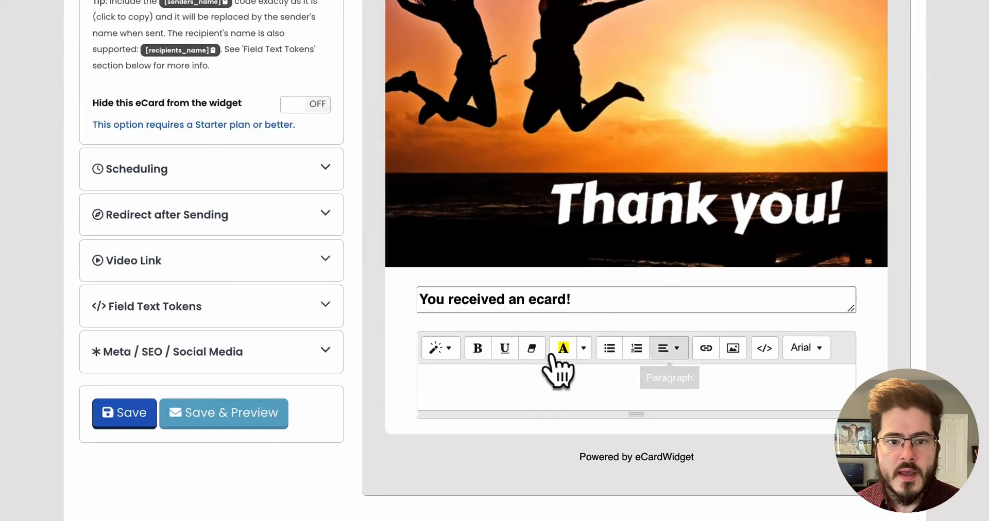
click(610, 375)
scroll(897, 270, up, 1)
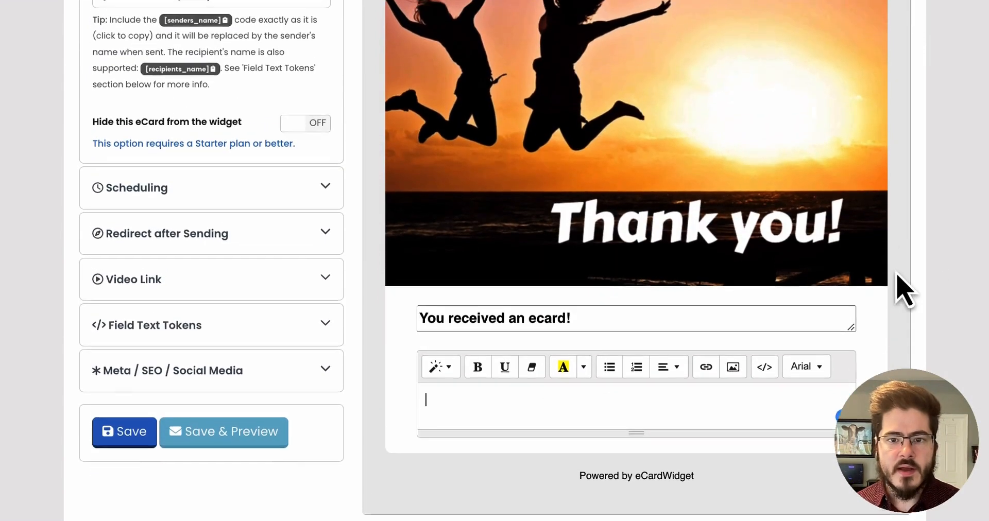
click(772, 369)
click(765, 367)
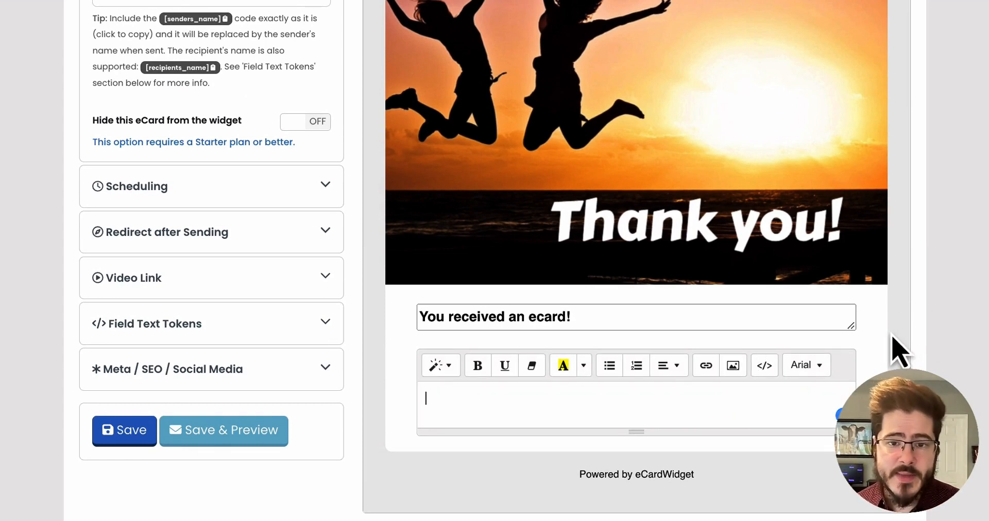
Scroll through the ecard's details and Scheduling settings.
scroll(598, 412, down, 1)
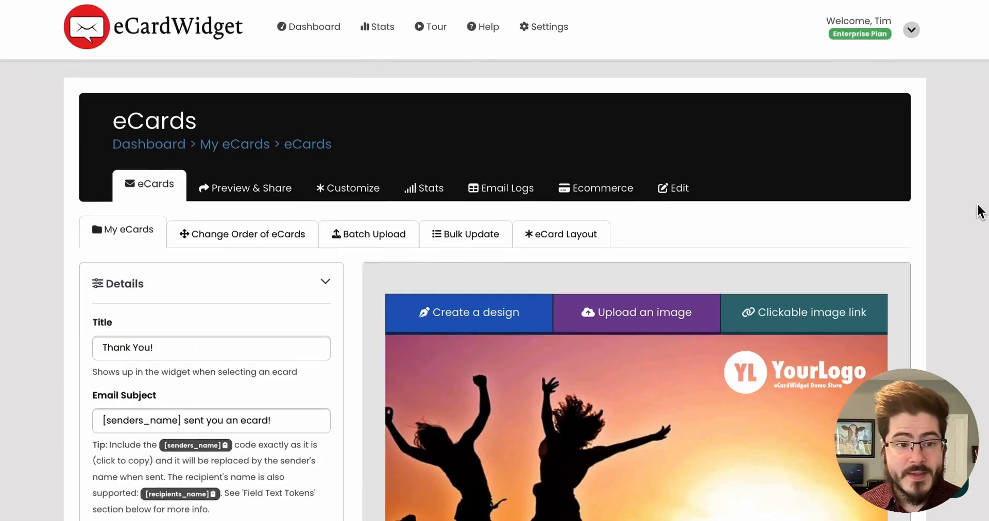
scroll(980, 211, down, 3)
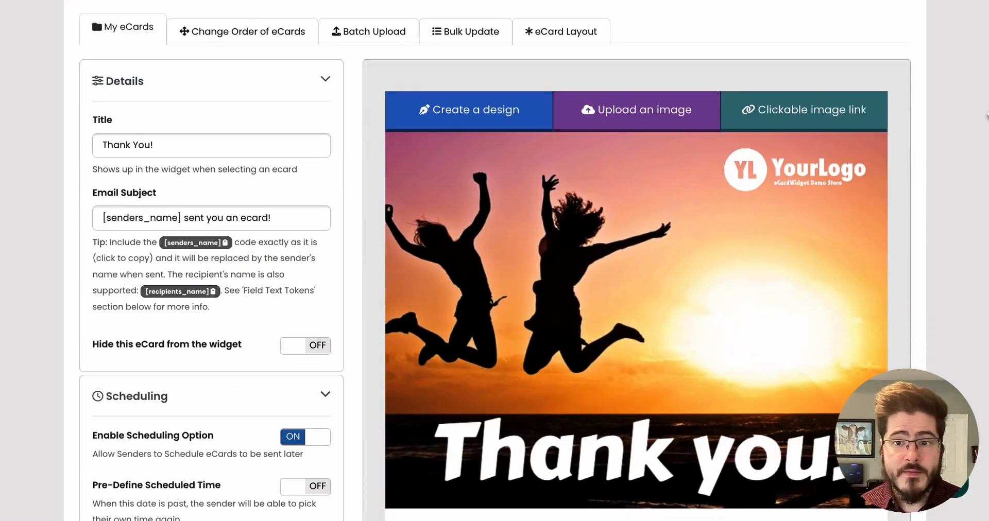
scroll(985, 116, down, 1)
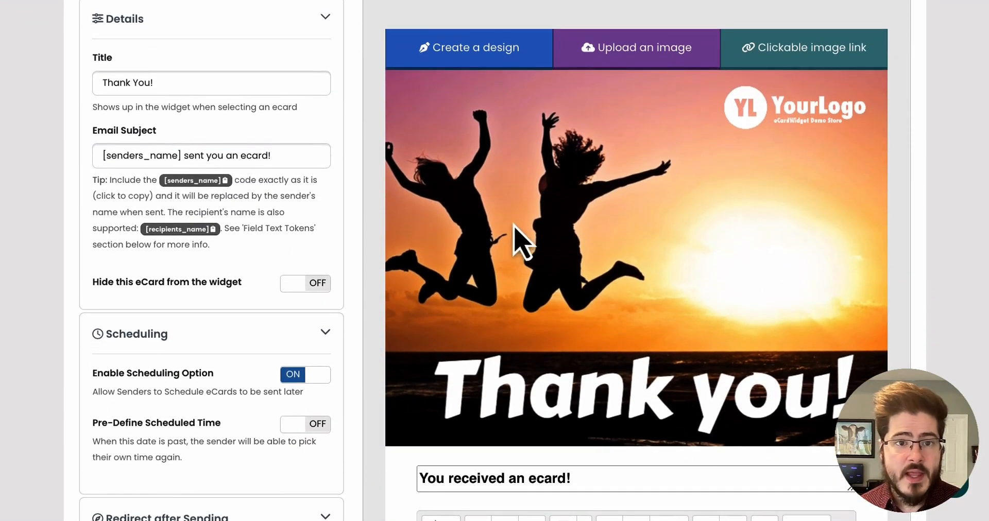
scroll(515, 237, up, 2)
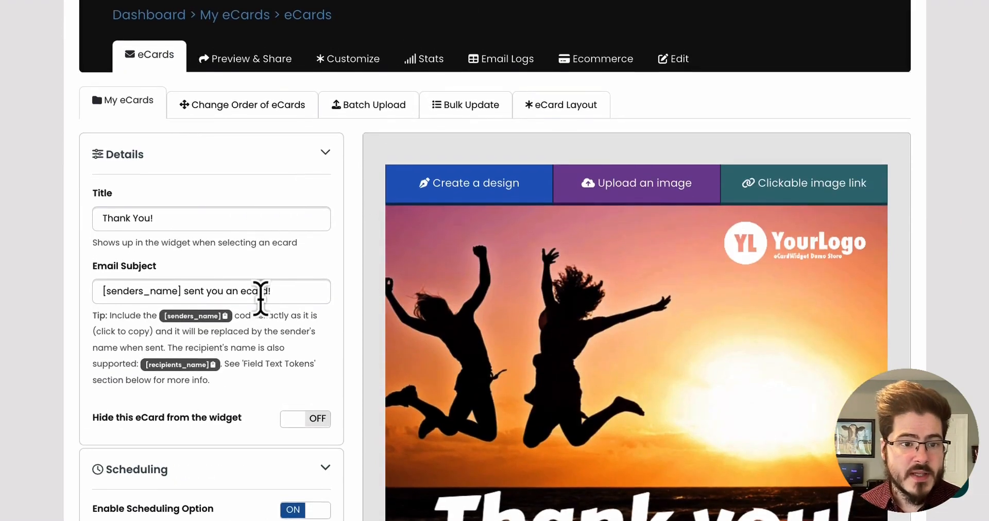
Copy the [senders_name] token and use it to replace 'A friend' at the start of the ecard message body.
scroll(289, 285, down, 1)
scroll(307, 273, down, 2)
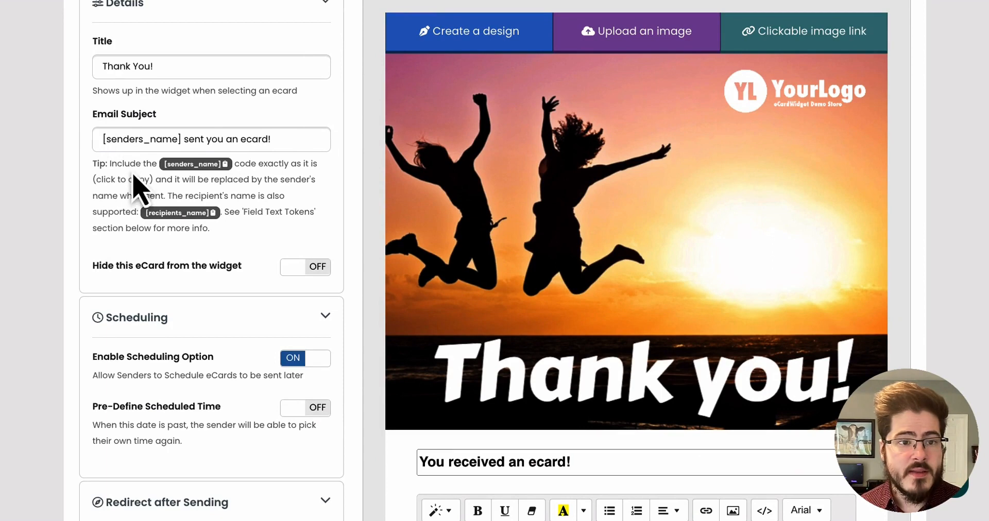
click(105, 139)
drag(105, 139, 313, 140)
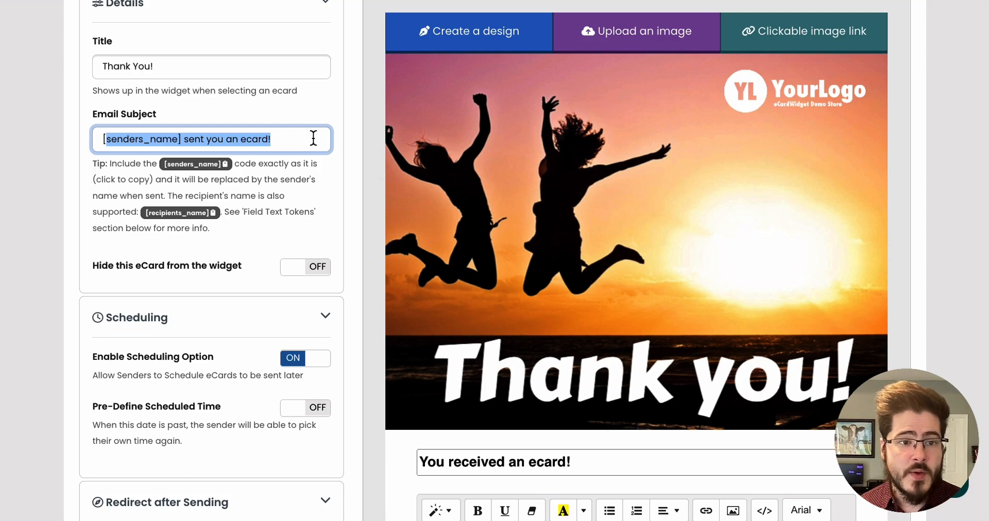
drag(183, 138, 29, 154)
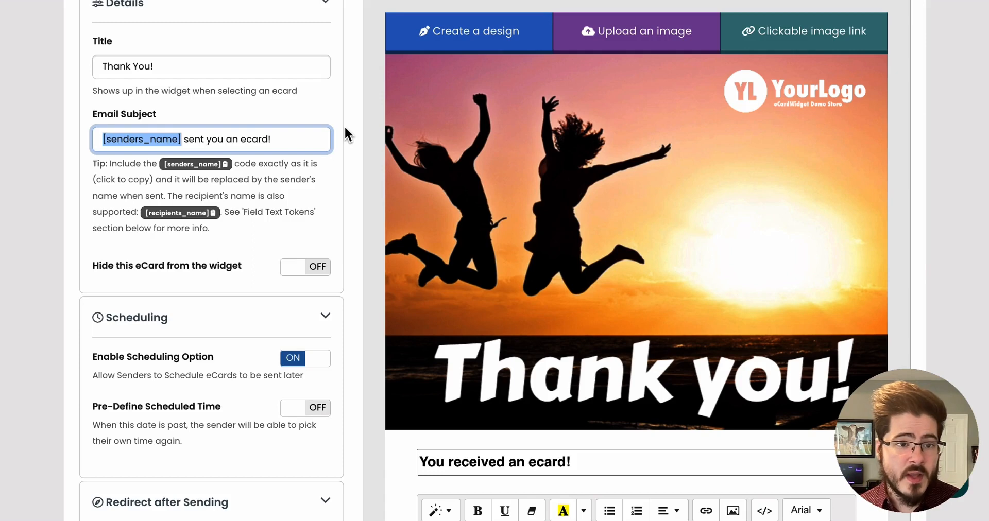
click(198, 164)
scroll(646, 265, down, 6)
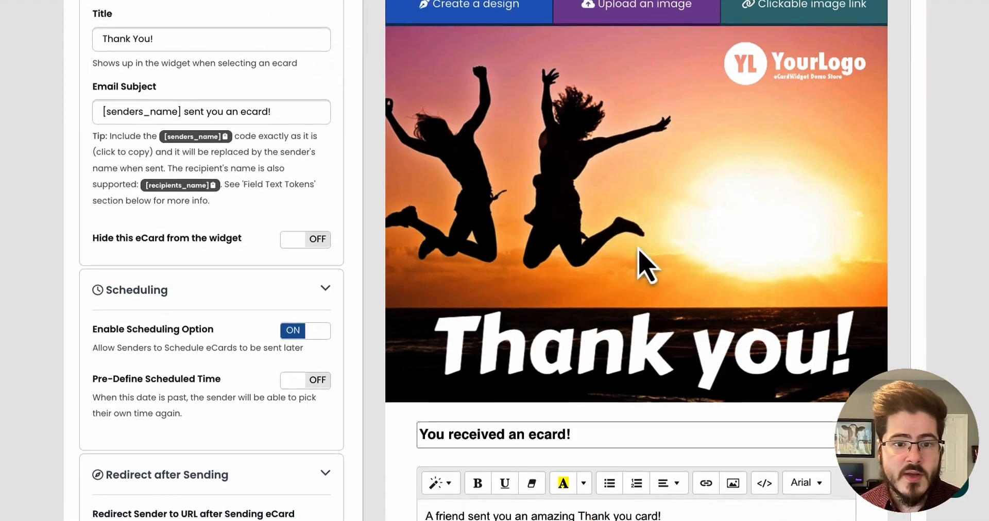
scroll(582, 278, up, 2)
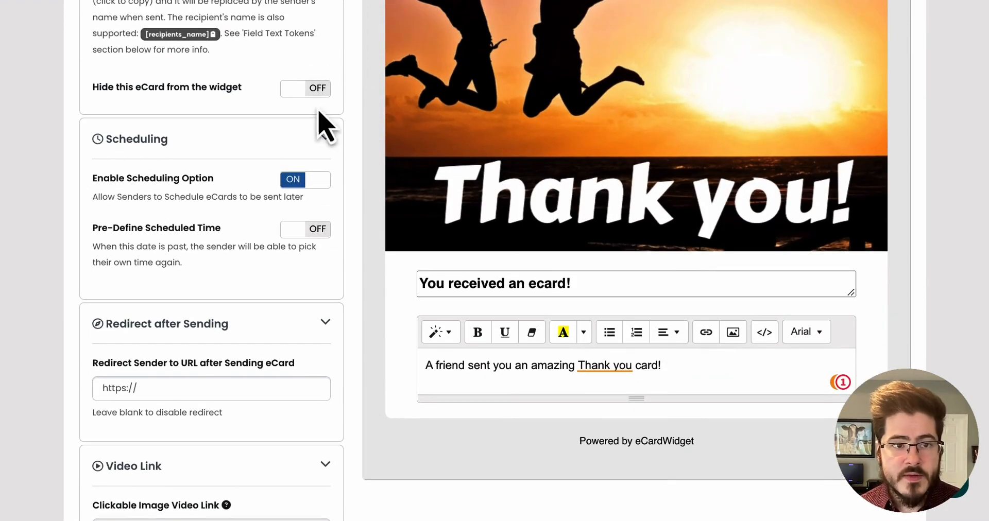
scroll(321, 131, up, 1)
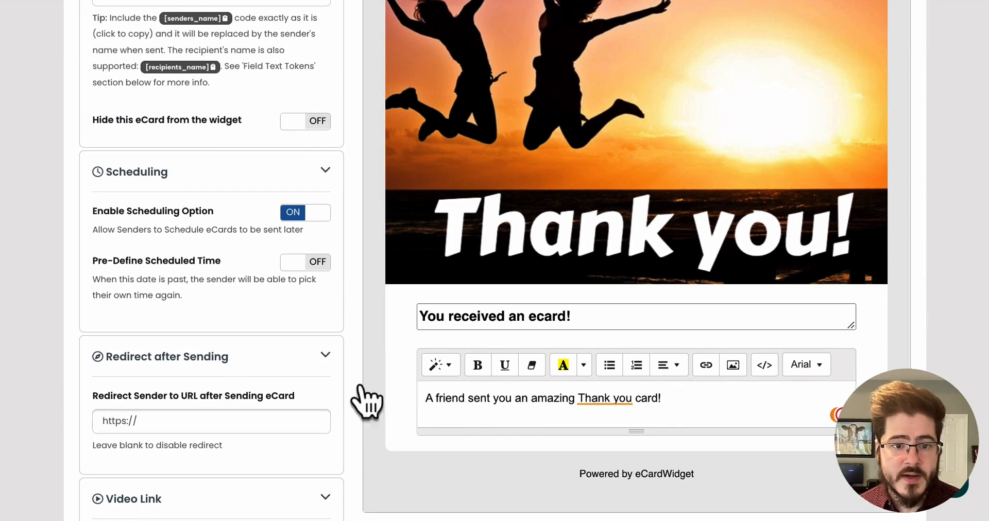
scroll(192, 167, up, 1)
drag(436, 431, 459, 431)
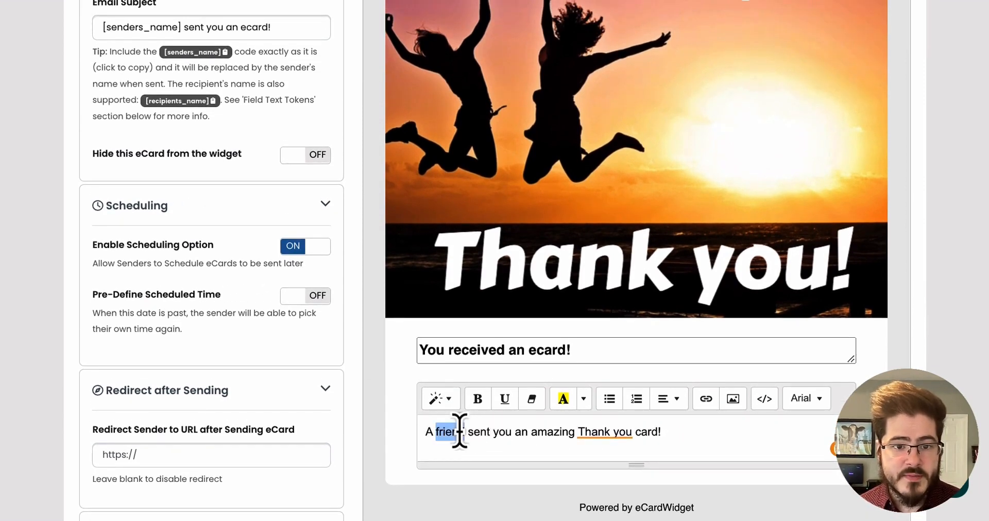
key(BackSpace)
key(ctrl+v)
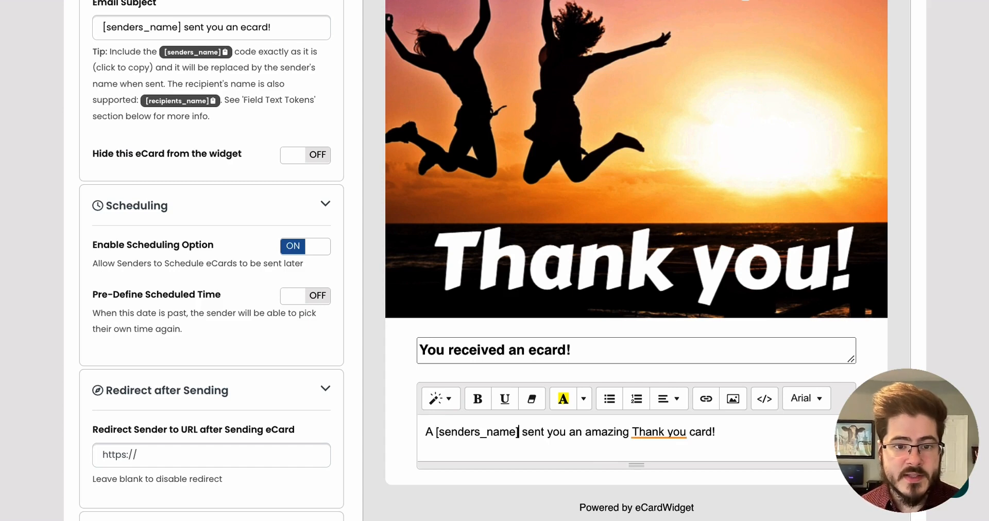
key(BackSpace)
key(BackSpace)
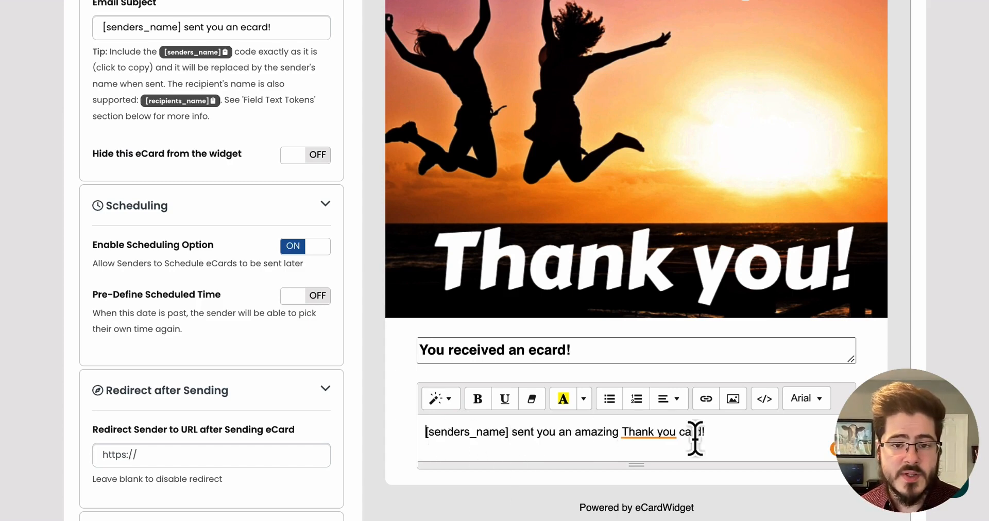
Collapse the ecard's Details section.
scroll(294, 412, up, 4)
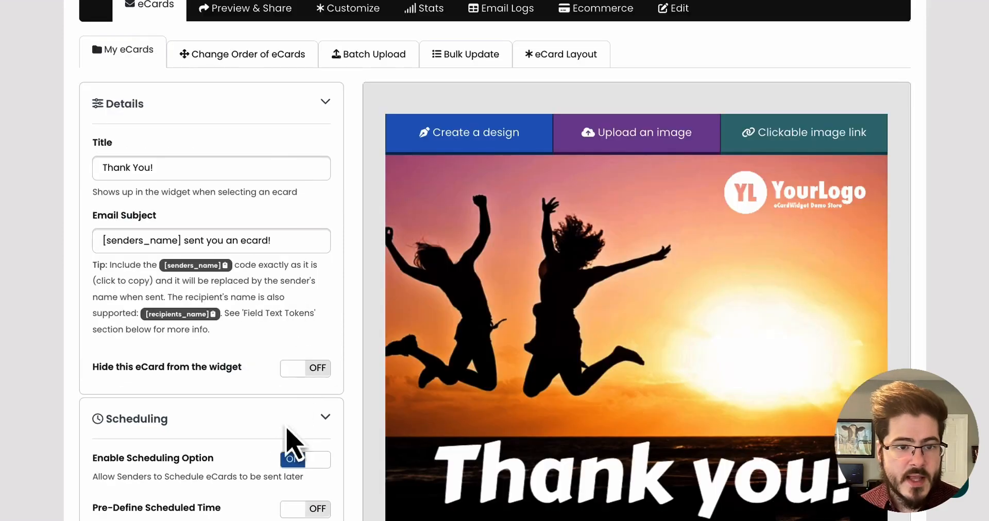
click(309, 370)
click(237, 418)
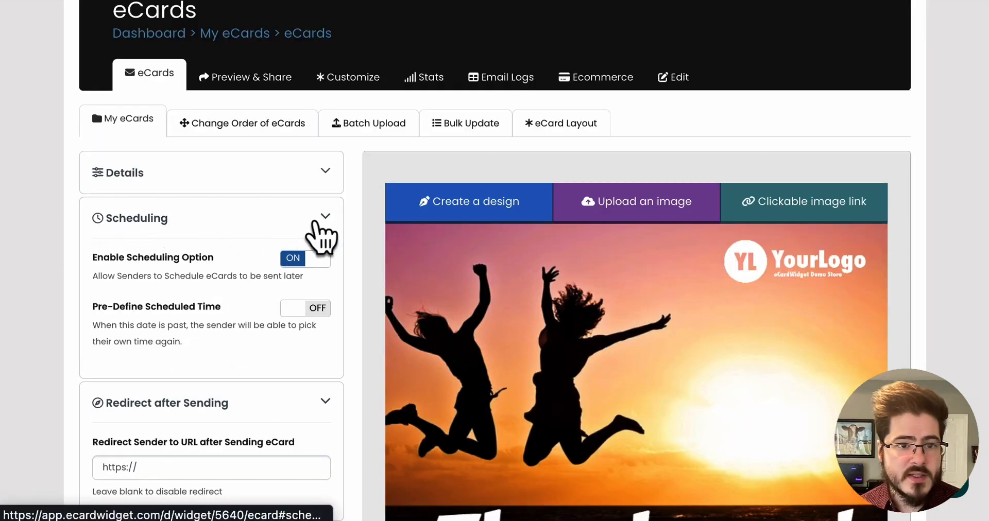
Switch Enable Scheduling Option off and back on, then collapse the Scheduling section.
click(312, 261)
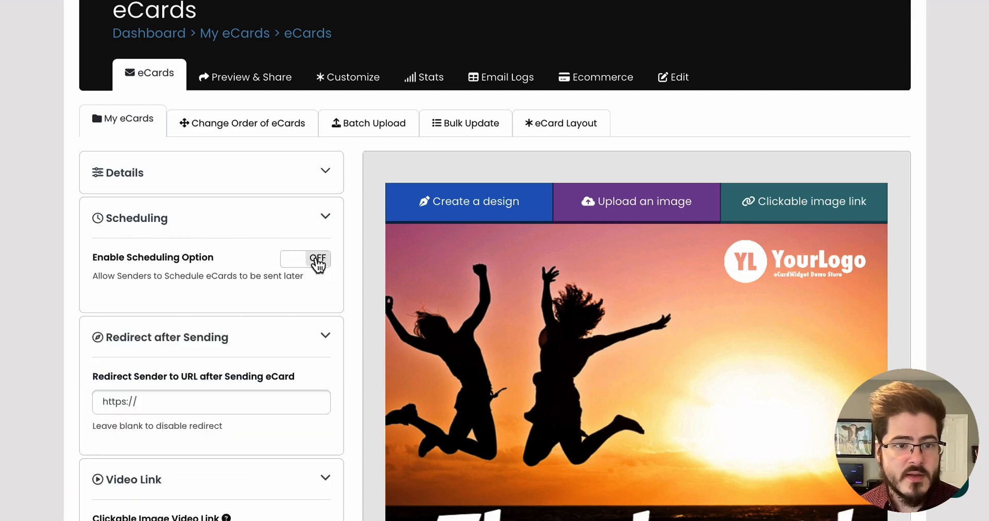
click(314, 260)
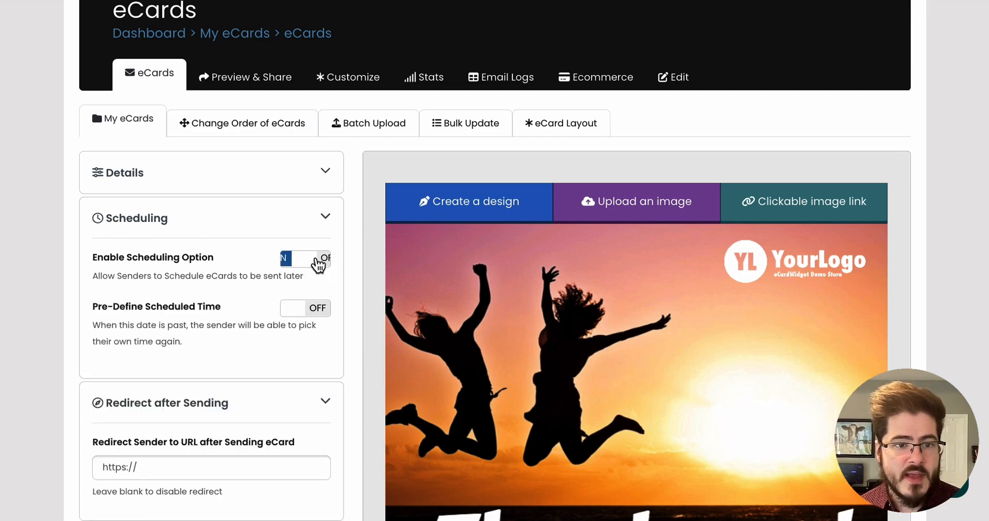
click(310, 223)
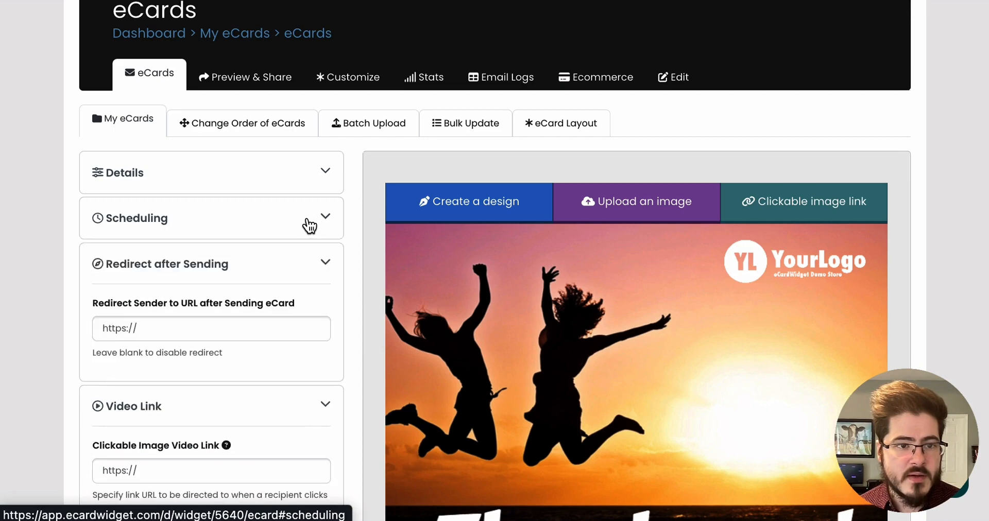
Collapse the Redirect after Sending and Video Link sections to reach the Field Text Tokens.
scroll(309, 227, down, 1)
scroll(309, 226, down, 1)
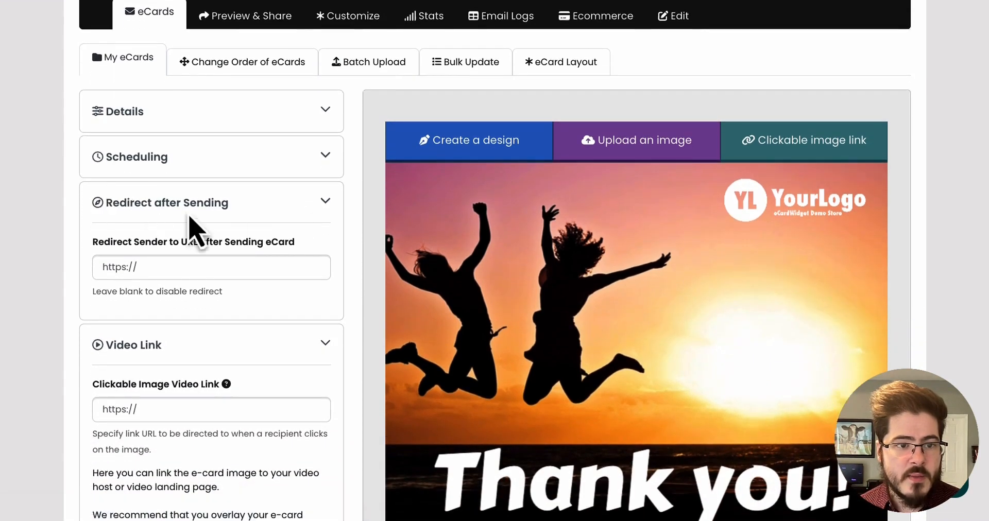
click(168, 266)
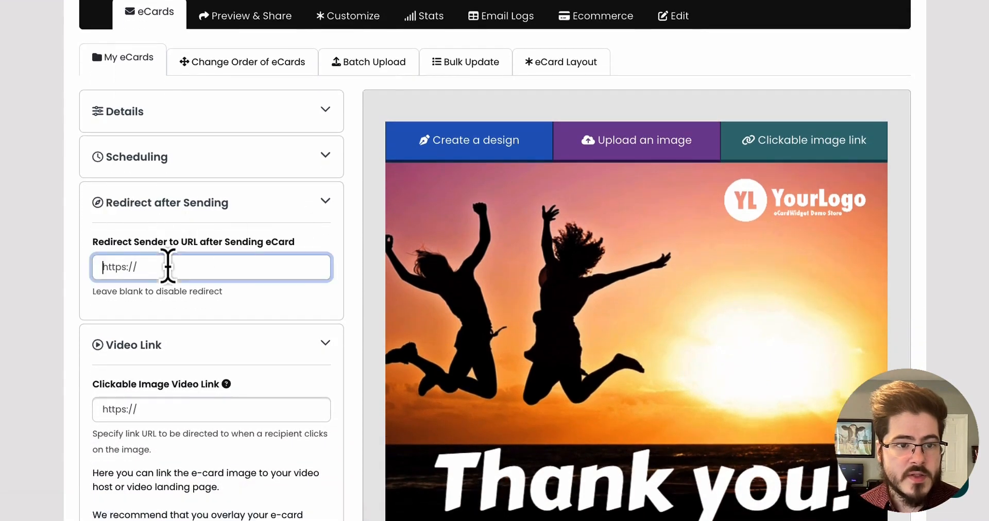
click(275, 202)
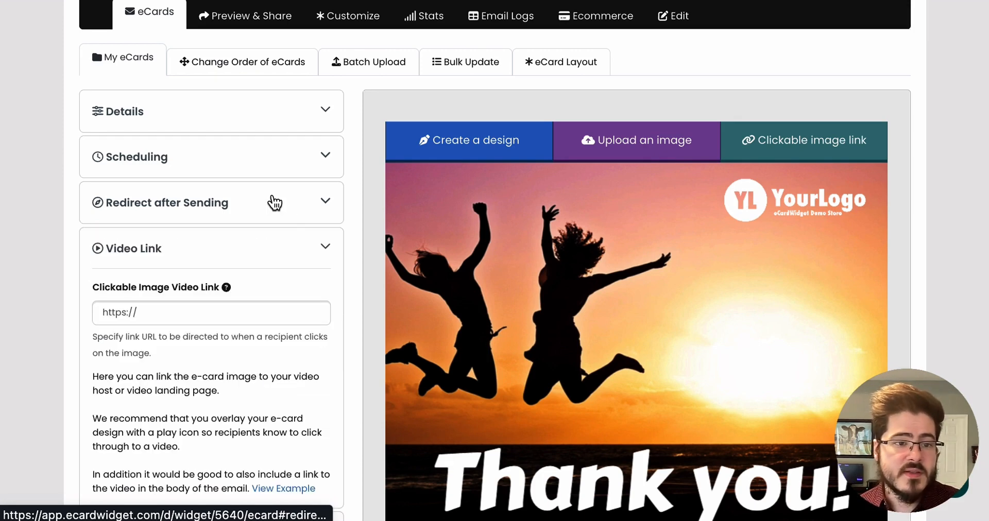
scroll(319, 262, down, 2)
click(268, 128)
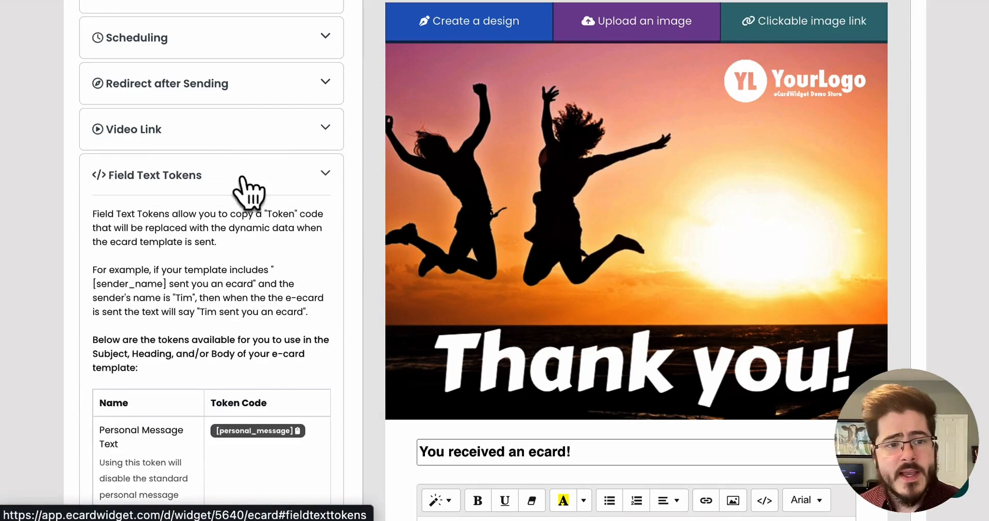
Insert the [personal_message_box] token on a new line of the message body, then delete it again.
scroll(291, 242, down, 3)
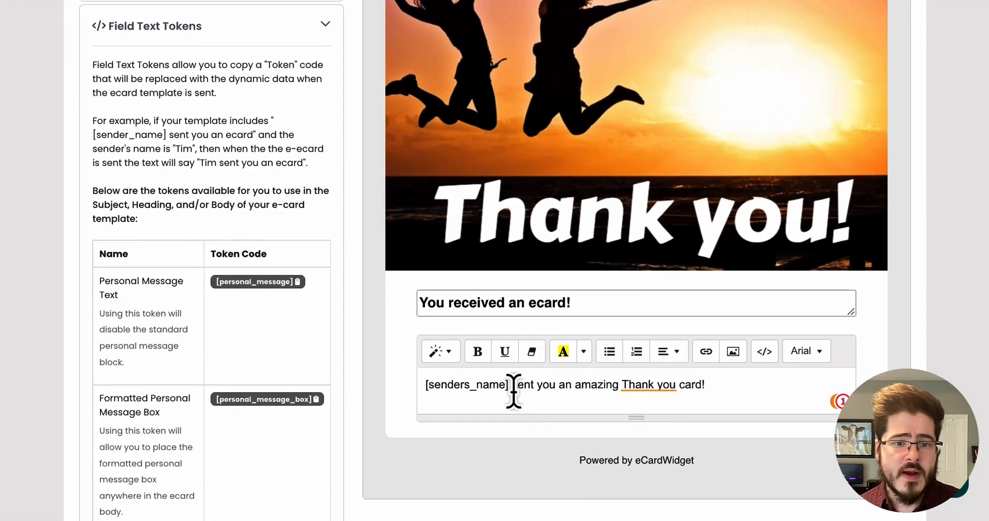
drag(513, 392, 386, 397)
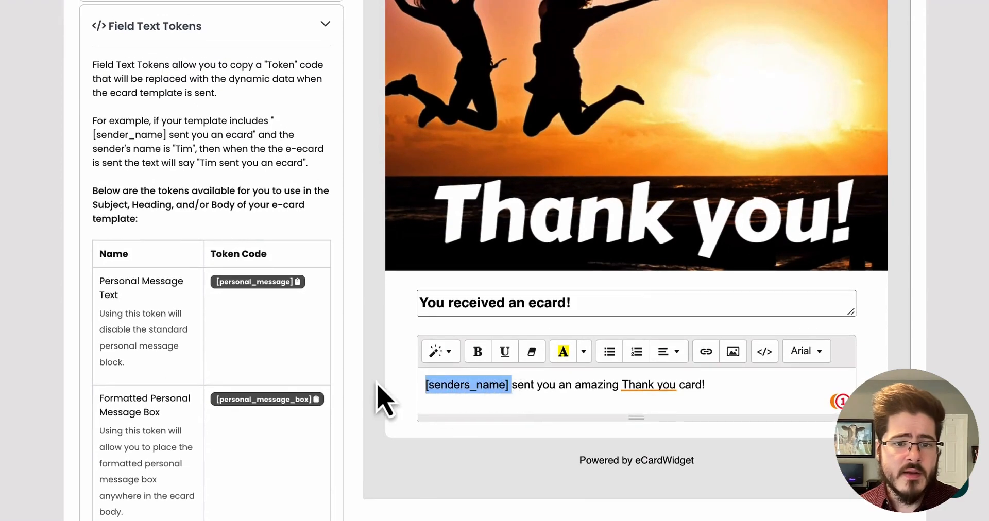
click(346, 240)
scroll(353, 251, down, 2)
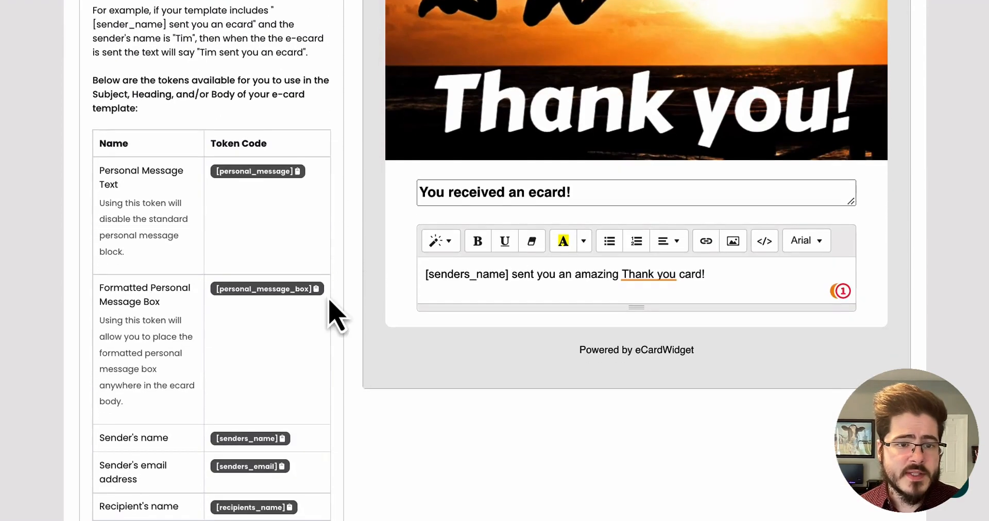
click(282, 295)
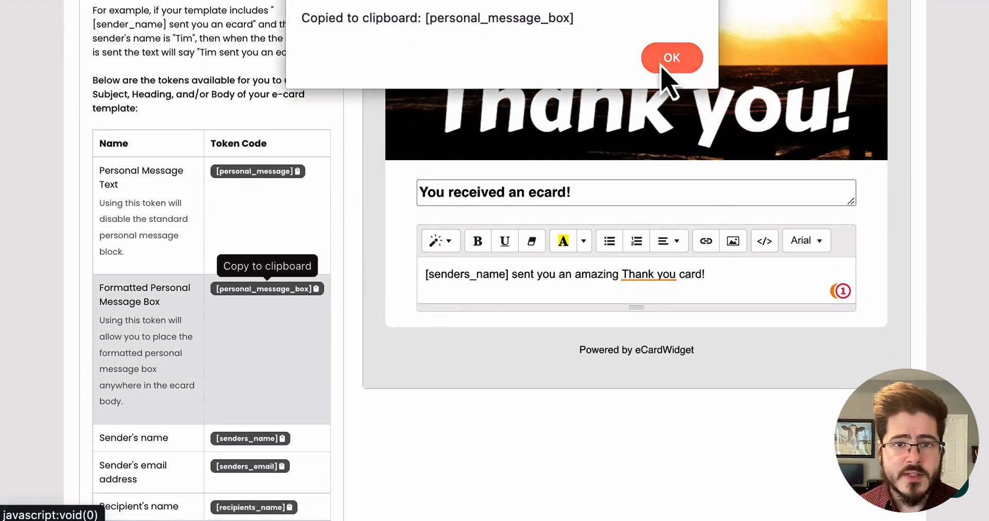
click(664, 62)
click(730, 291)
key(Return)
key(Return)
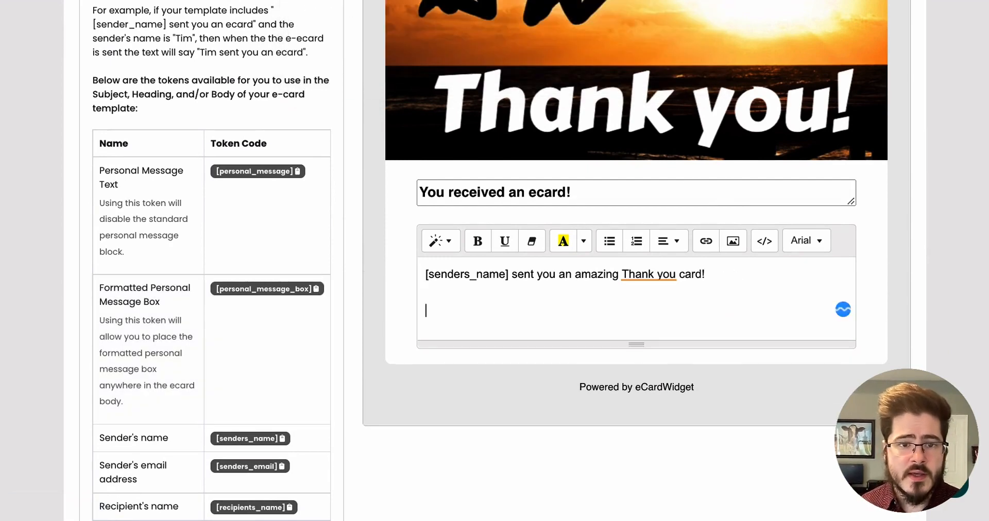
key(ctrl+v)
drag(571, 324, 413, 332)
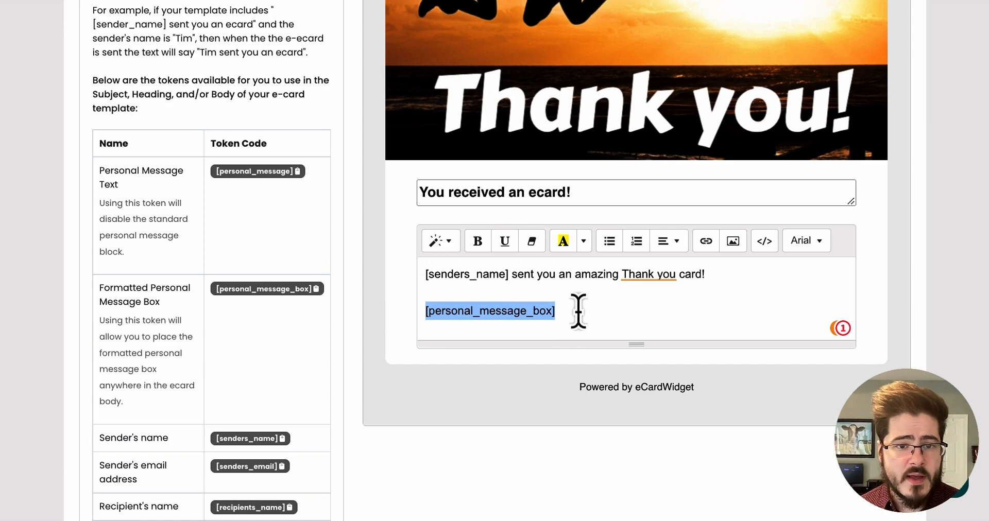
drag(587, 309, 719, 274)
key(BackSpace)
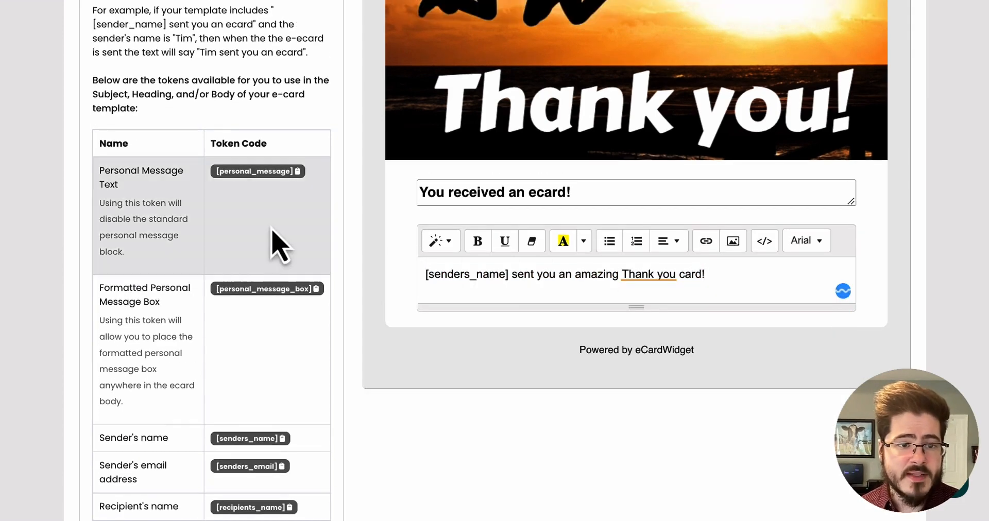
Open the Meta / SEO / Social Media section and examine its social media title and description fields.
scroll(287, 347, down, 2)
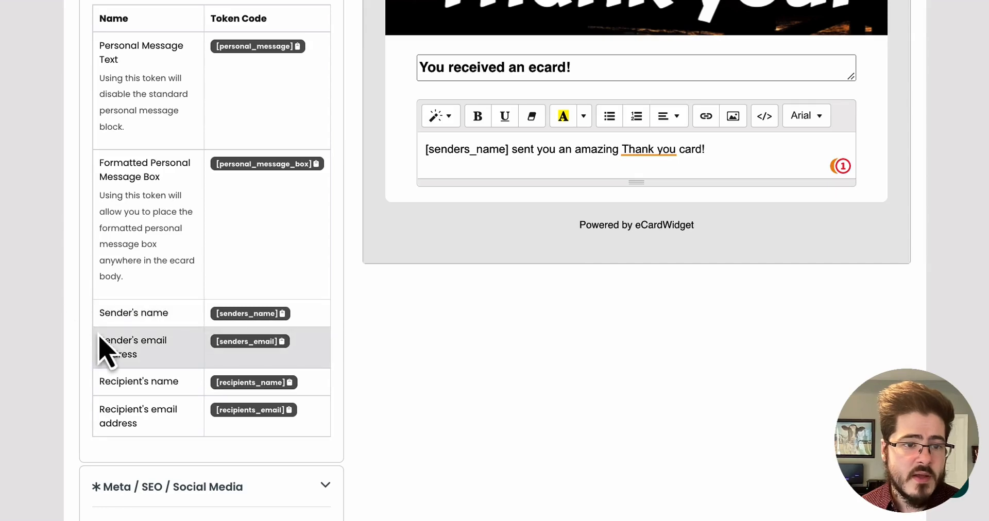
scroll(216, 291, up, 10)
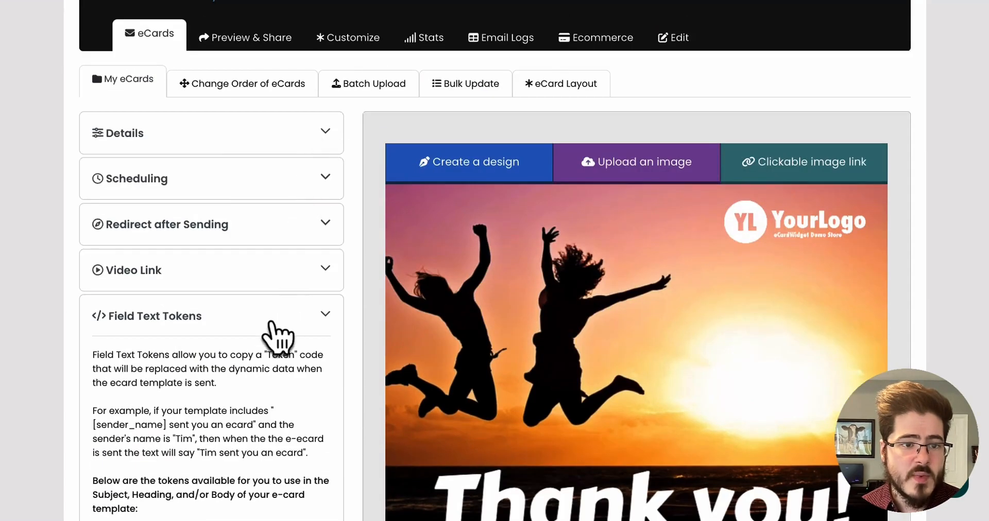
click(271, 322)
scroll(299, 309, down, 3)
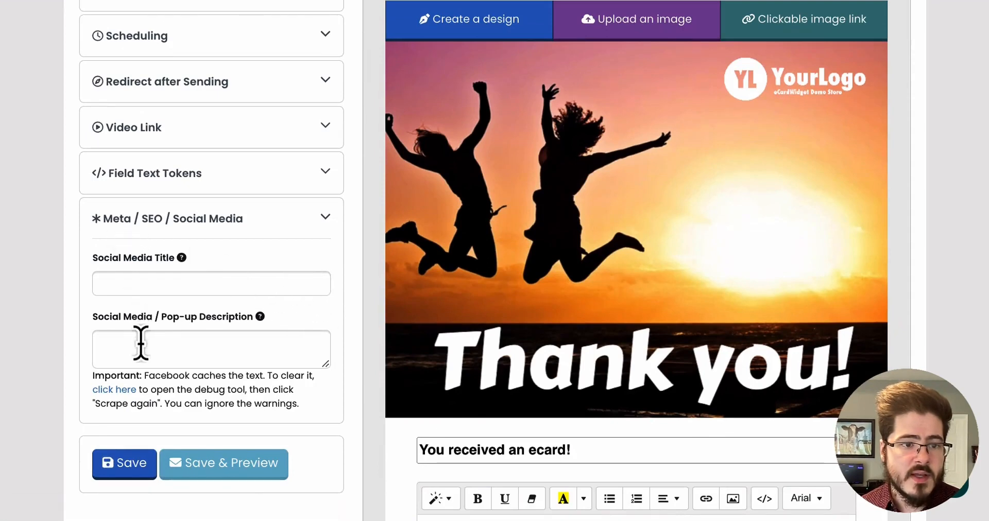
click(144, 347)
click(132, 282)
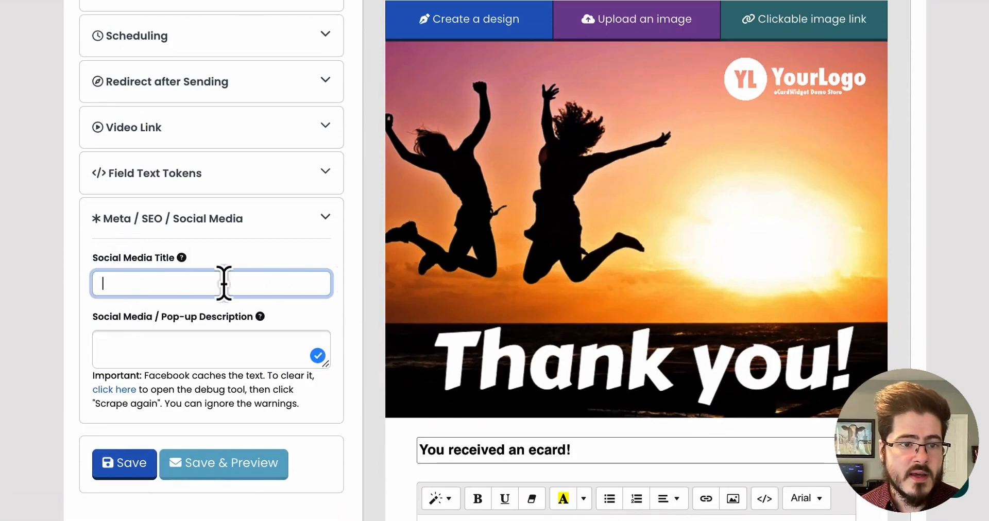
click(193, 351)
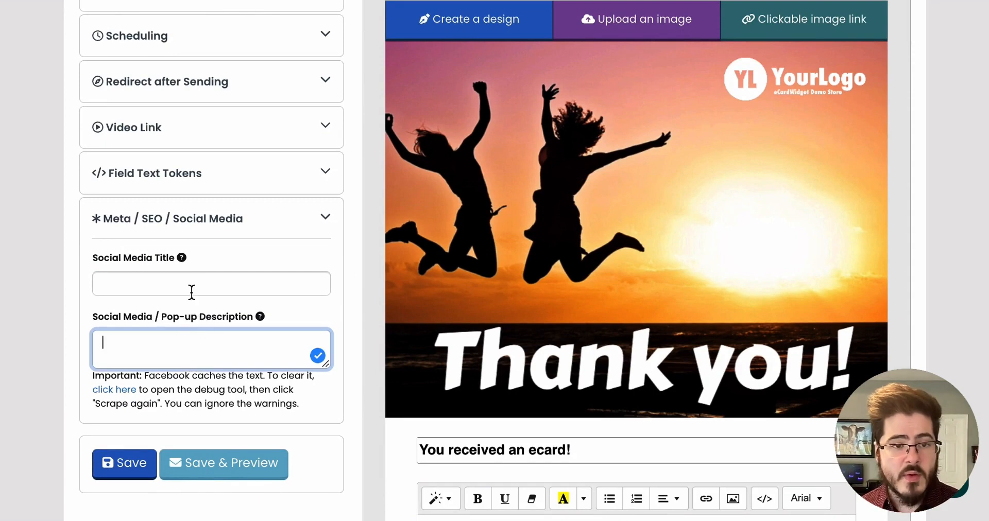
Collapse the Meta / SEO / Social Media section and save the ecard.
click(308, 225)
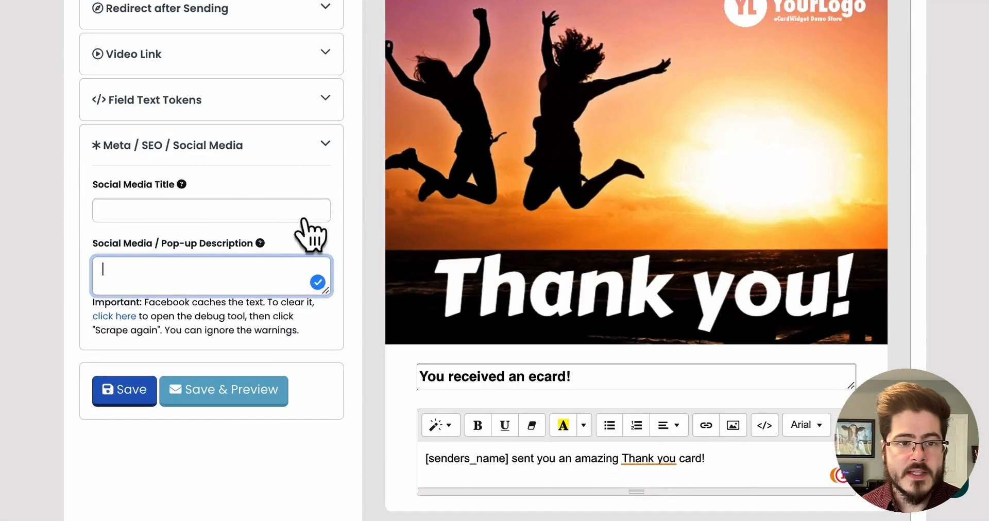
click(309, 230)
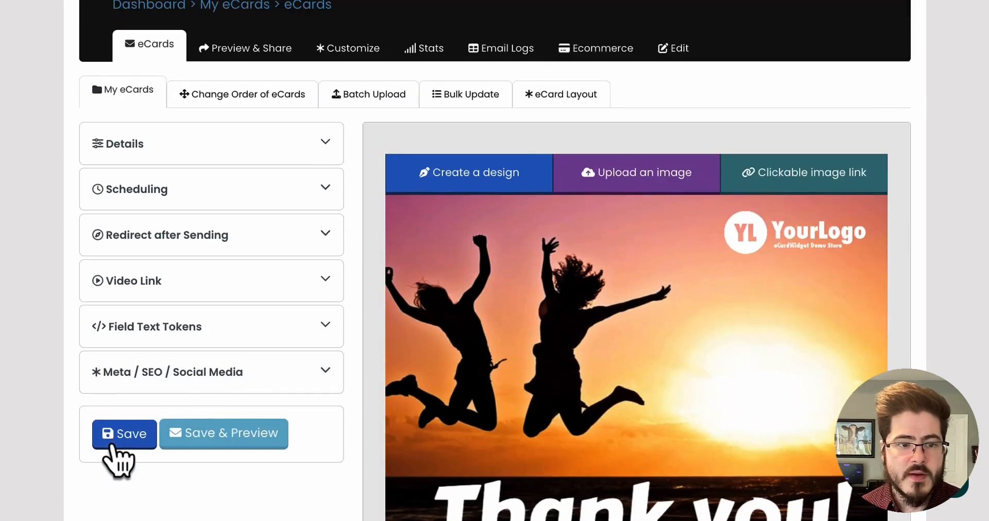
click(126, 438)
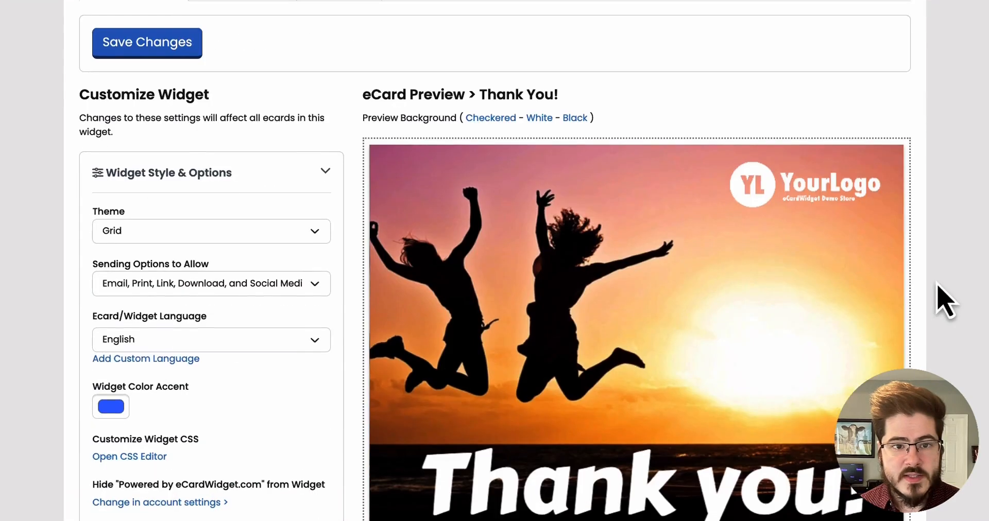
Open the Thank You! ecard in the widget preview and close it again.
scroll(601, 254, down, 1)
click(600, 242)
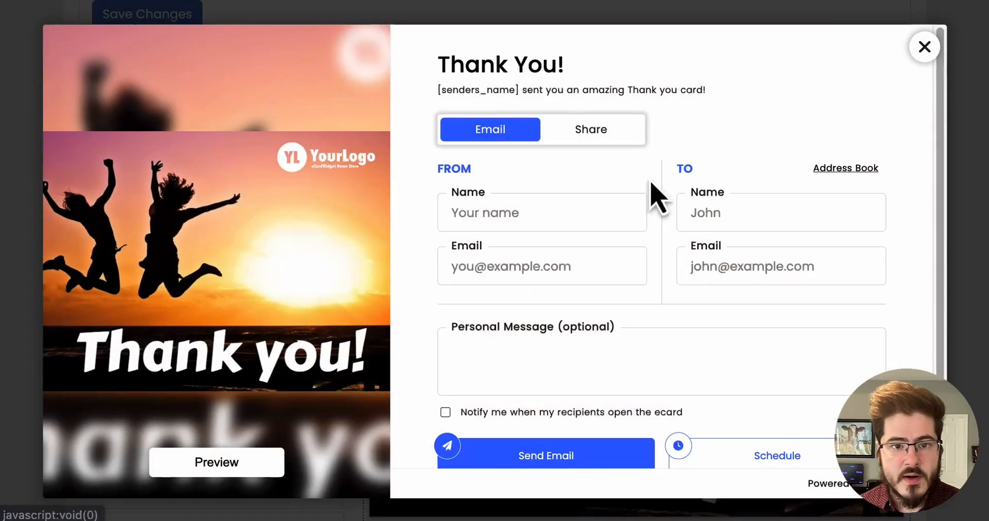
click(924, 47)
scroll(329, 180, up, 1)
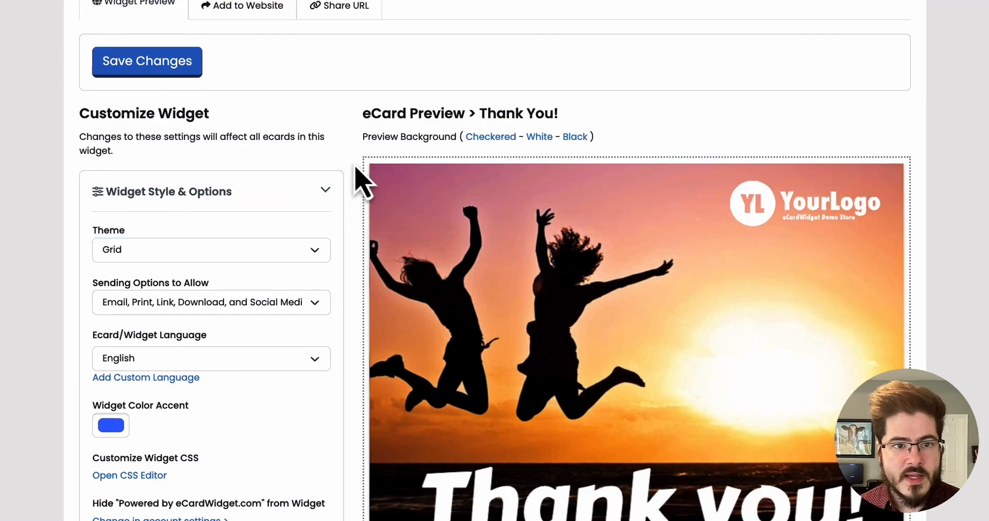
Open the eCards list and return to the Preview & Share page.
scroll(299, 170, up, 5)
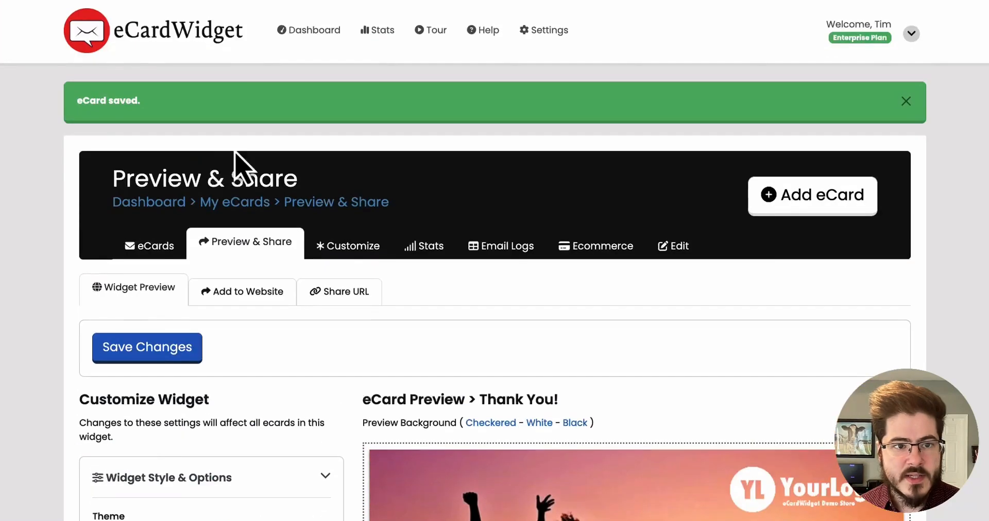
click(143, 250)
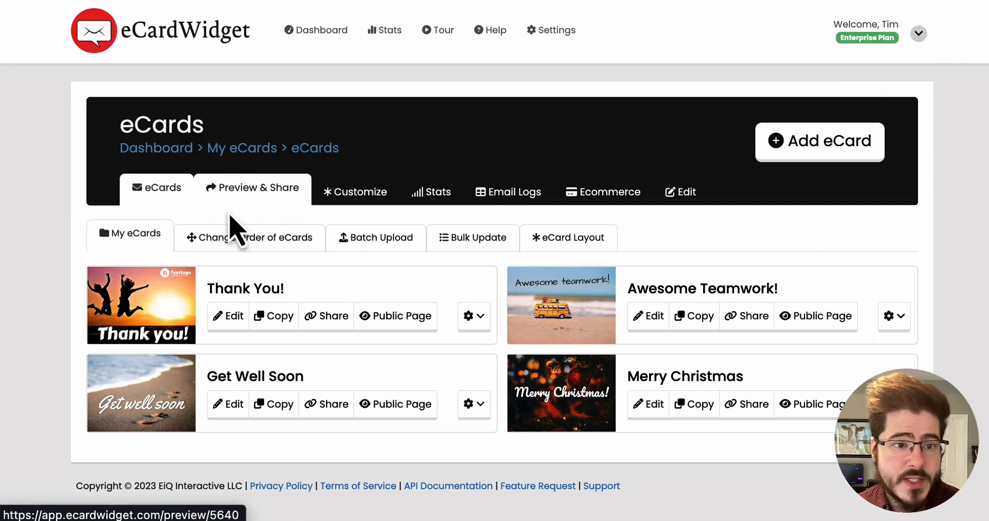
click(252, 191)
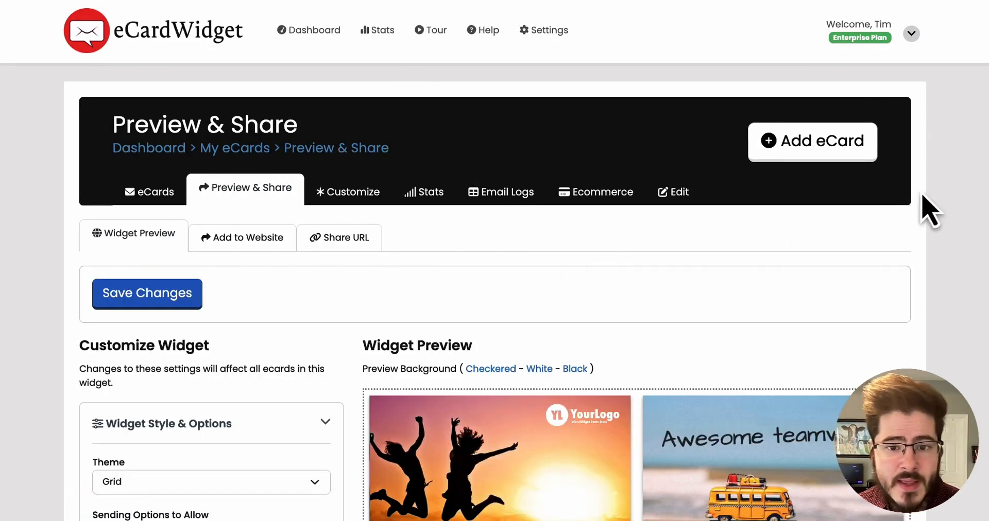
Open the Merry Christmas, Awesome Teamwork and Thank You! ecards in the widget preview, closing each one.
scroll(953, 212, down, 5)
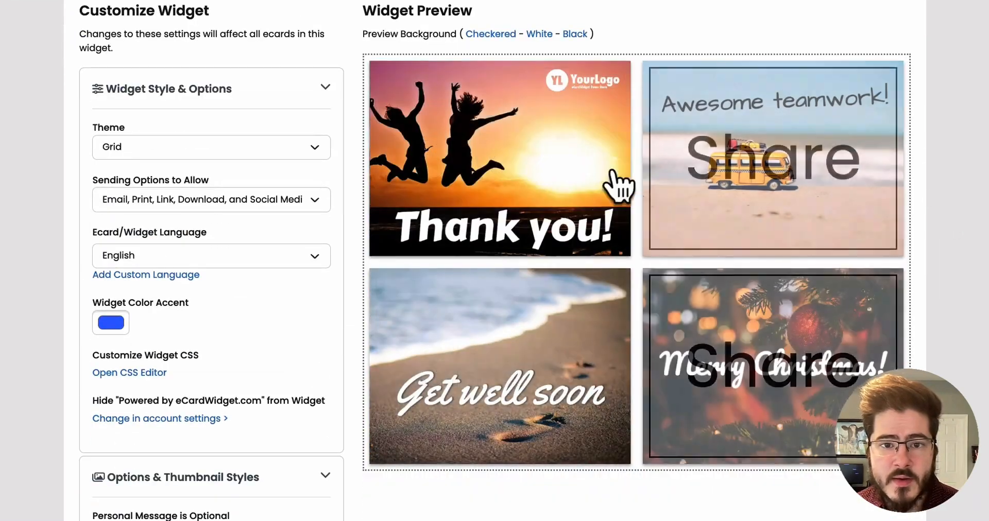
click(783, 298)
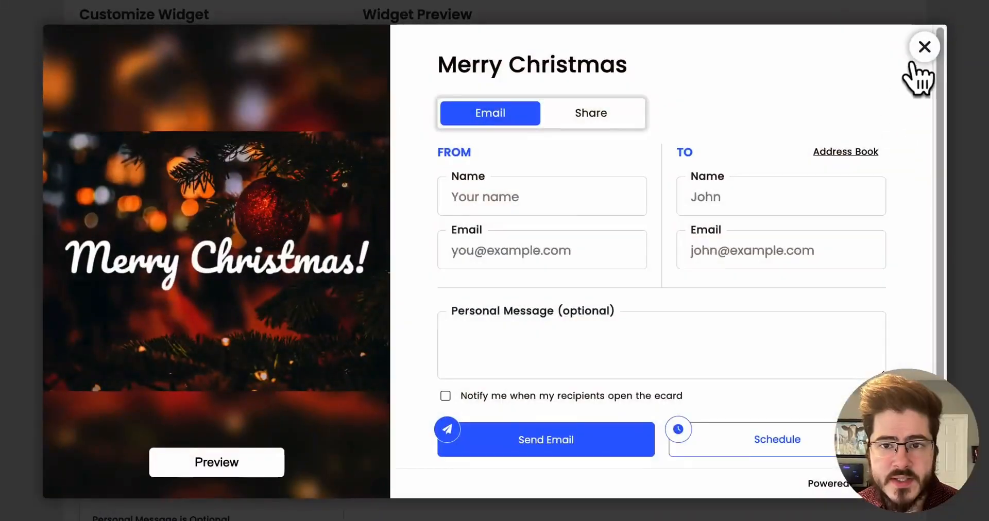
click(920, 47)
scroll(567, 196, up, 1)
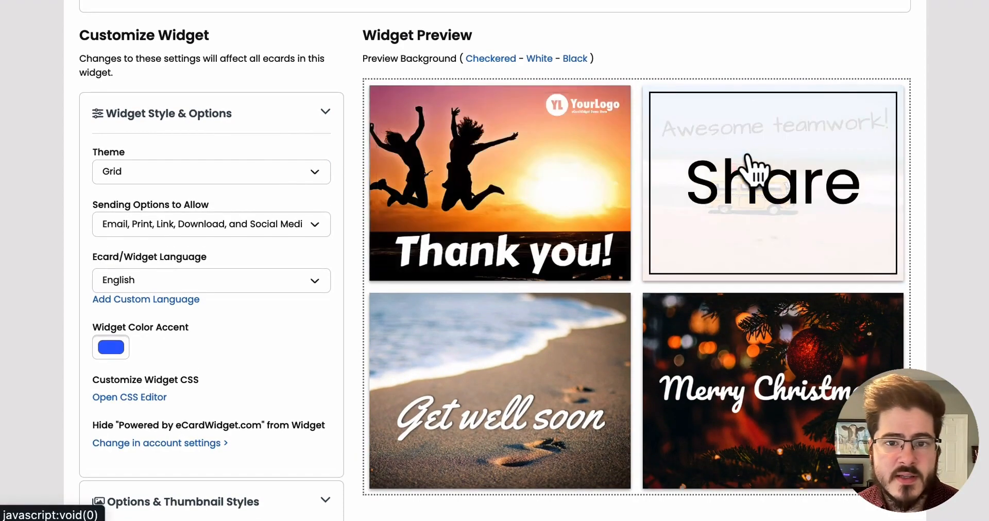
click(751, 158)
click(923, 47)
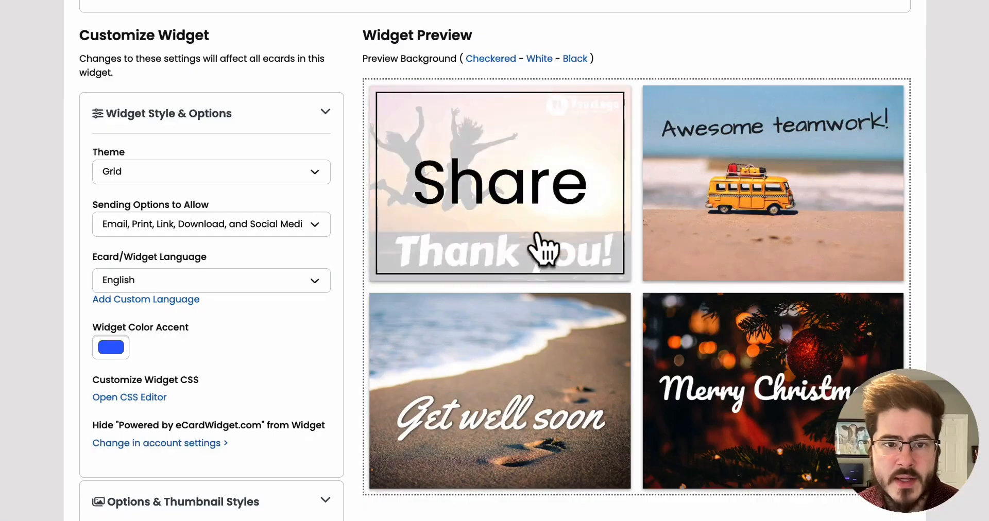
click(543, 248)
click(923, 48)
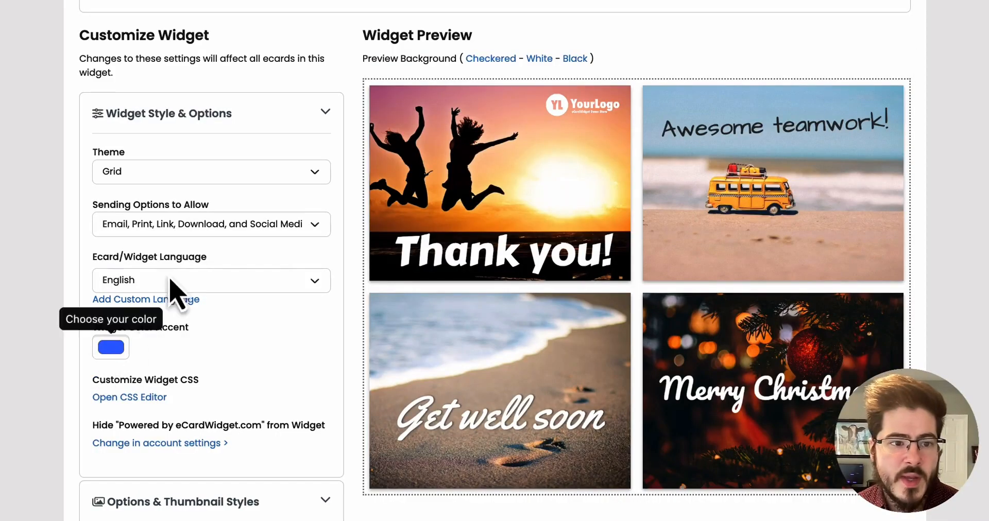
Change the widget color accent to a violet-blue shade.
scroll(309, 364, down, 3)
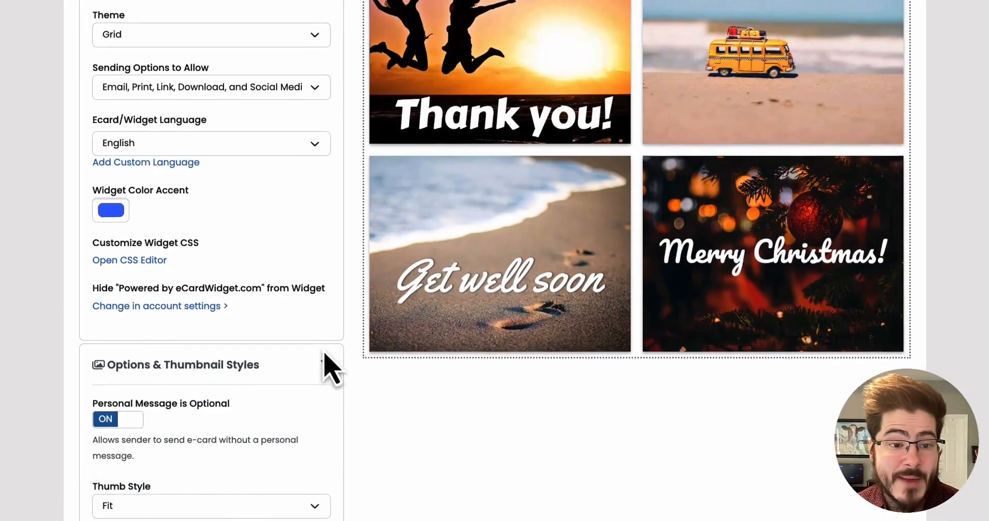
scroll(355, 342, down, 3)
scroll(359, 334, down, 6)
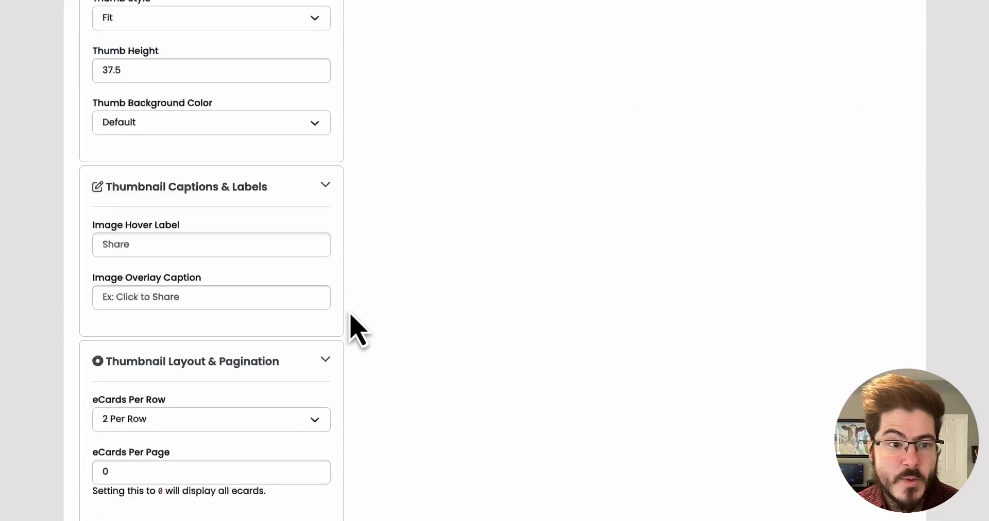
scroll(350, 319, up, 13)
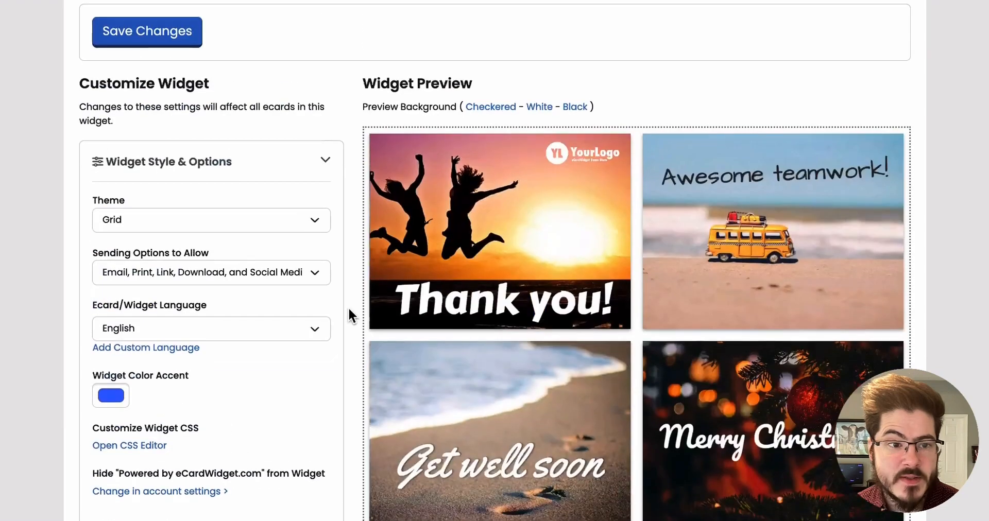
click(110, 396)
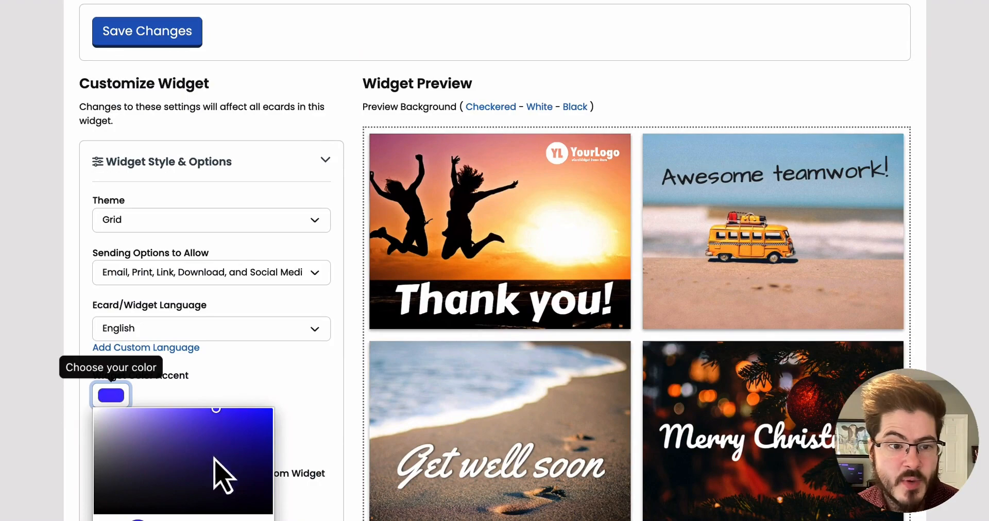
click(327, 397)
Open the Thank You! ecard in the widget preview to check the new accent, then close it.
click(448, 211)
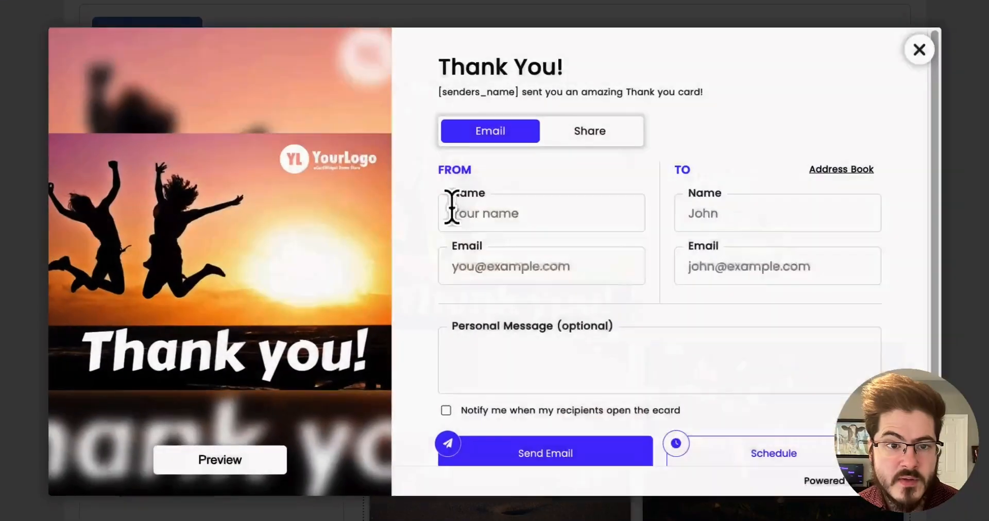
scroll(909, 103, down, 1)
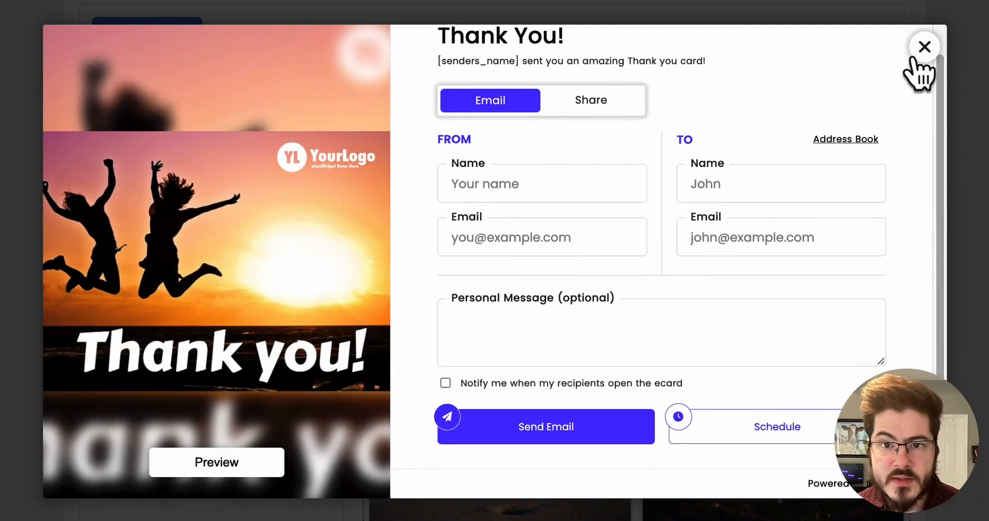
click(925, 47)
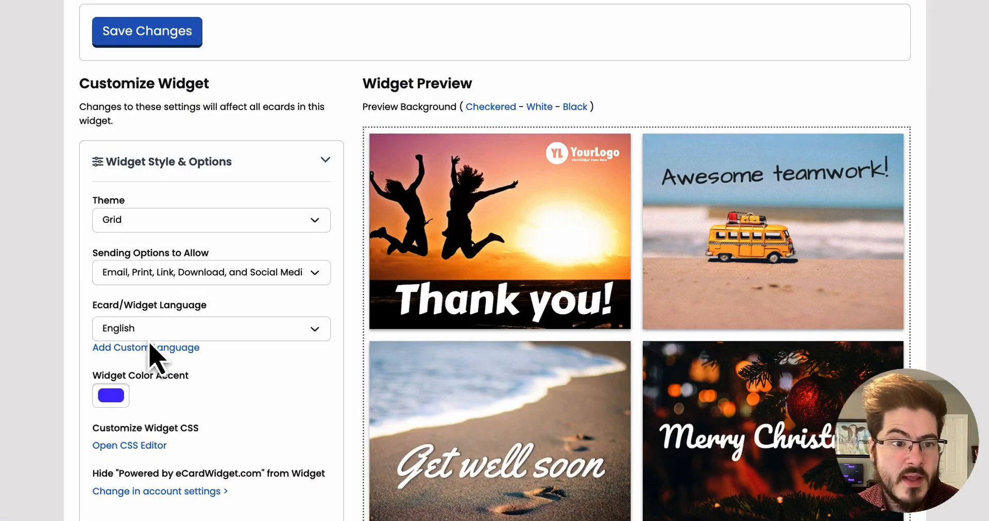
Try the Masonry widget theme, preview the Get Well Soon ecard in it, then set the theme back to Grid.
click(173, 339)
click(42, 319)
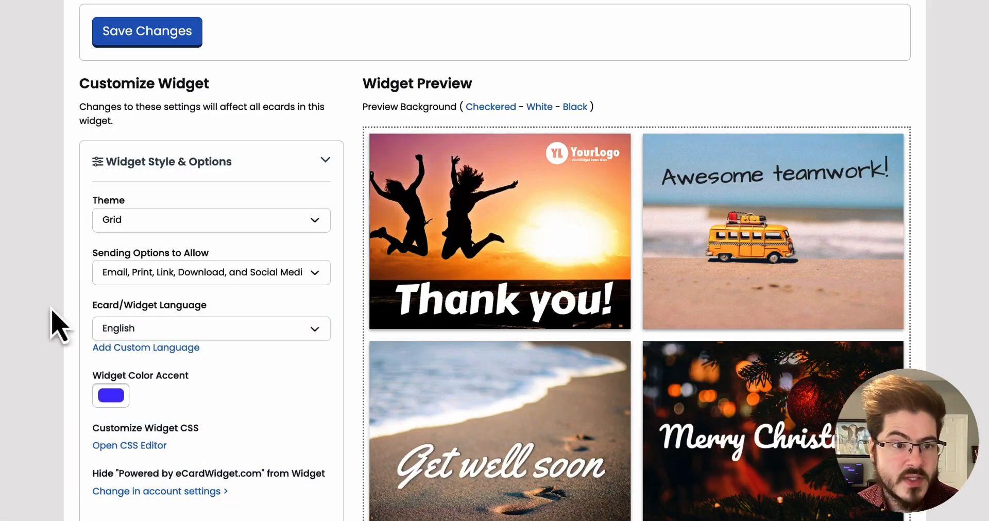
click(133, 279)
click(39, 298)
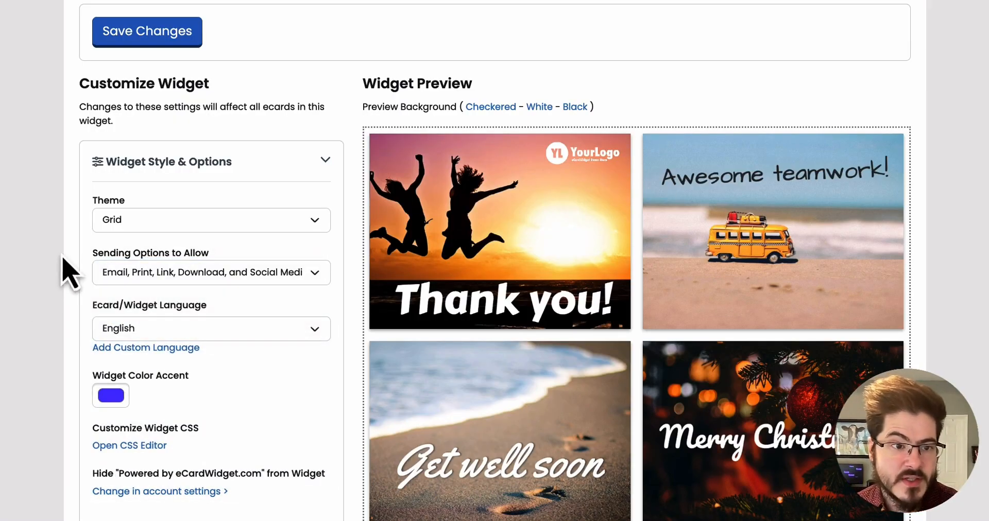
click(154, 226)
click(126, 236)
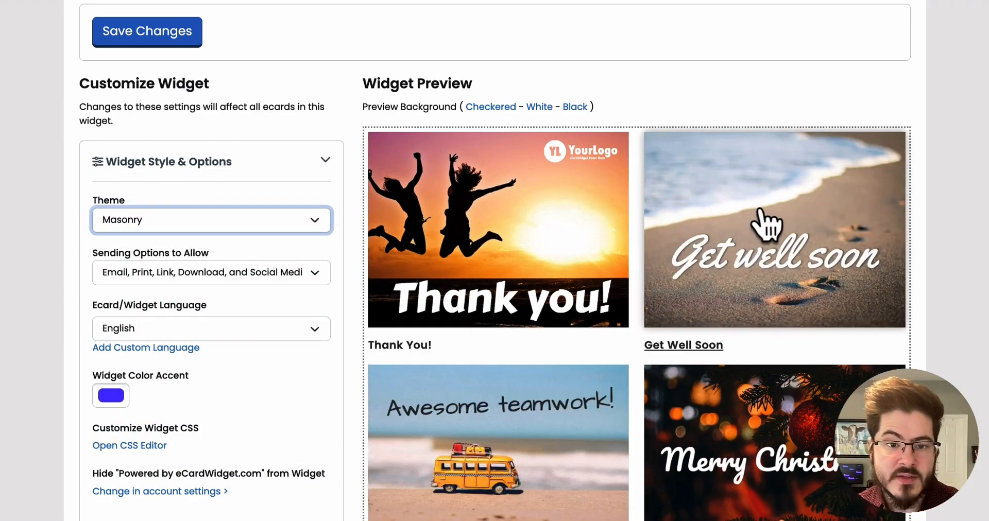
scroll(798, 240, down, 3)
scroll(407, 326, up, 3)
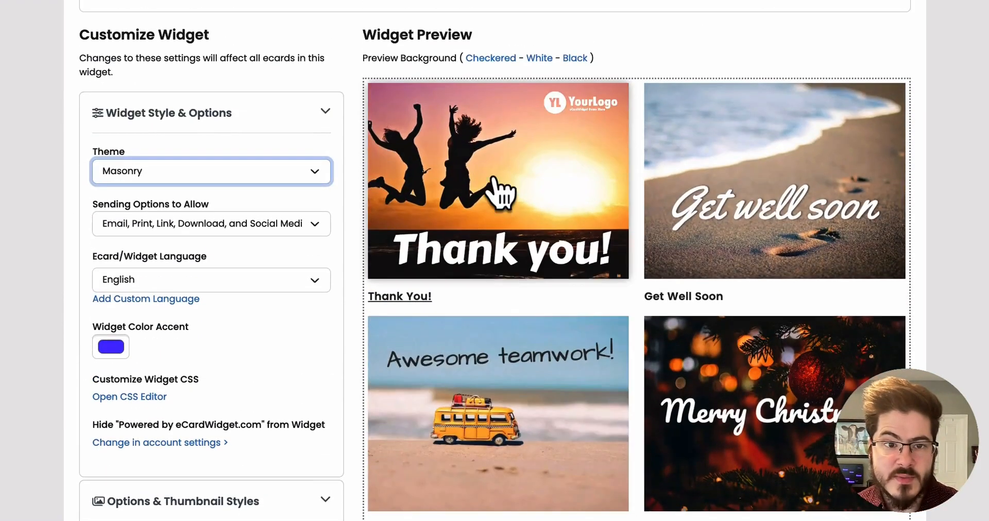
click(777, 239)
click(917, 61)
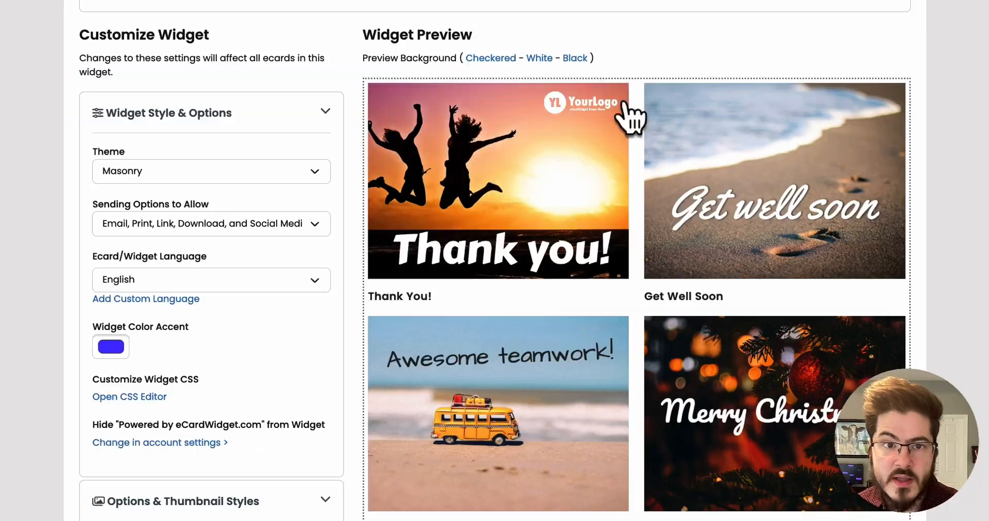
click(190, 171)
click(187, 174)
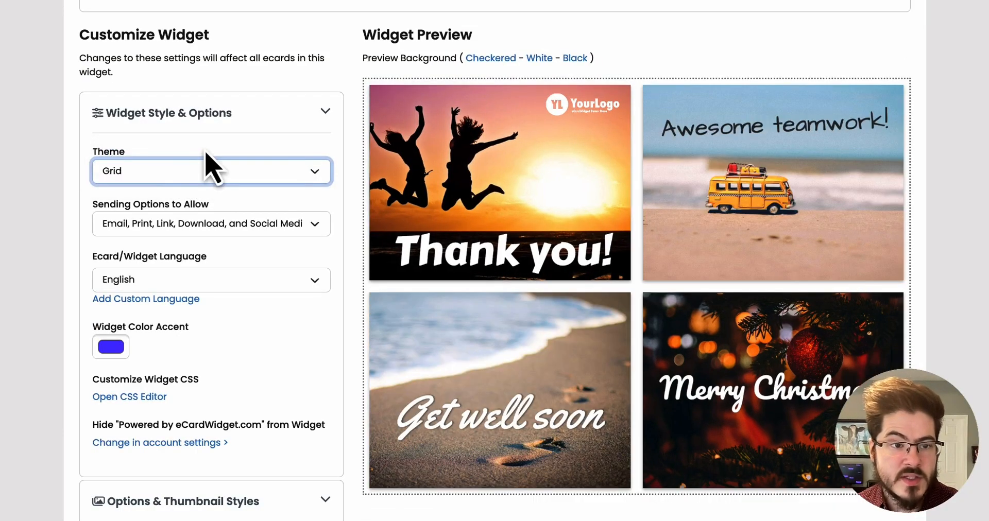
Expand the Options & Thumbnail Styles section and preview the Thank You! ecard once more.
scroll(293, 265, down, 3)
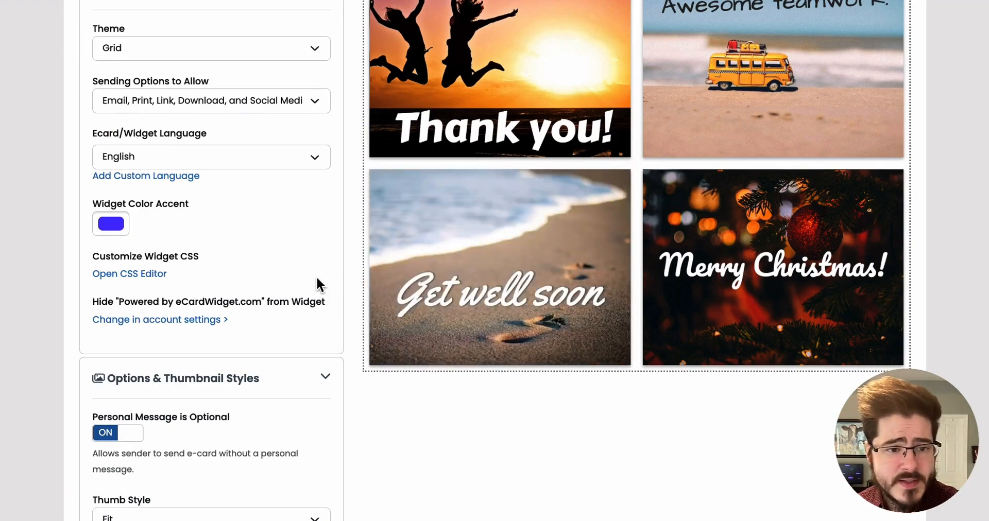
scroll(296, 288, up, 2)
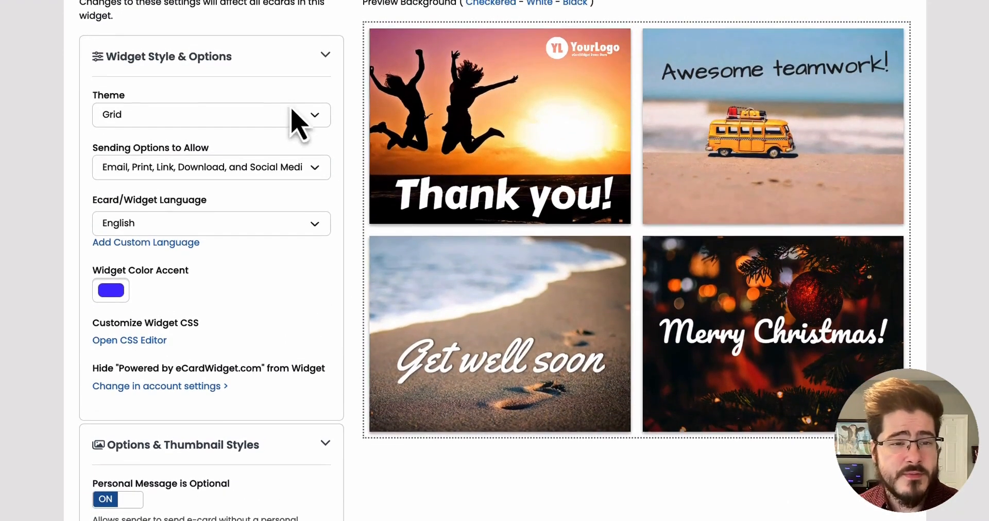
click(302, 64)
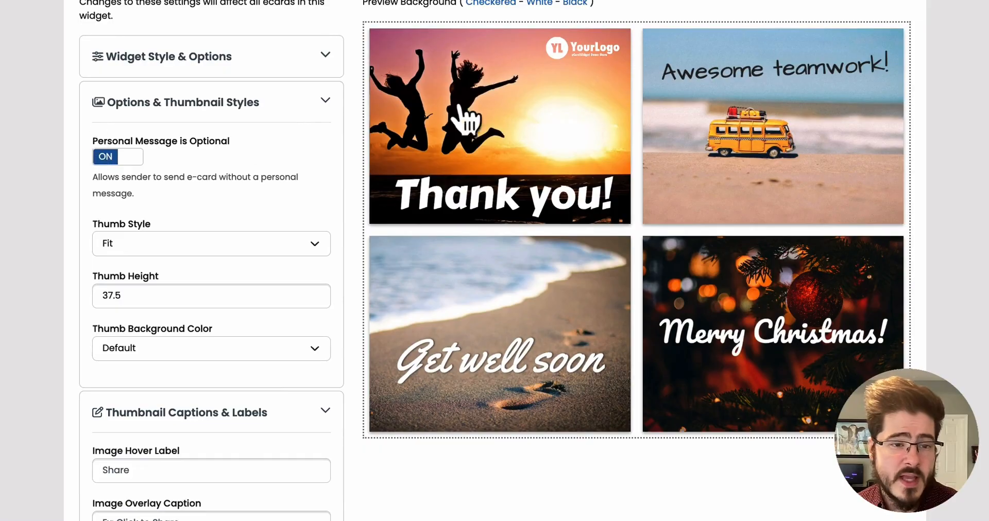
click(514, 110)
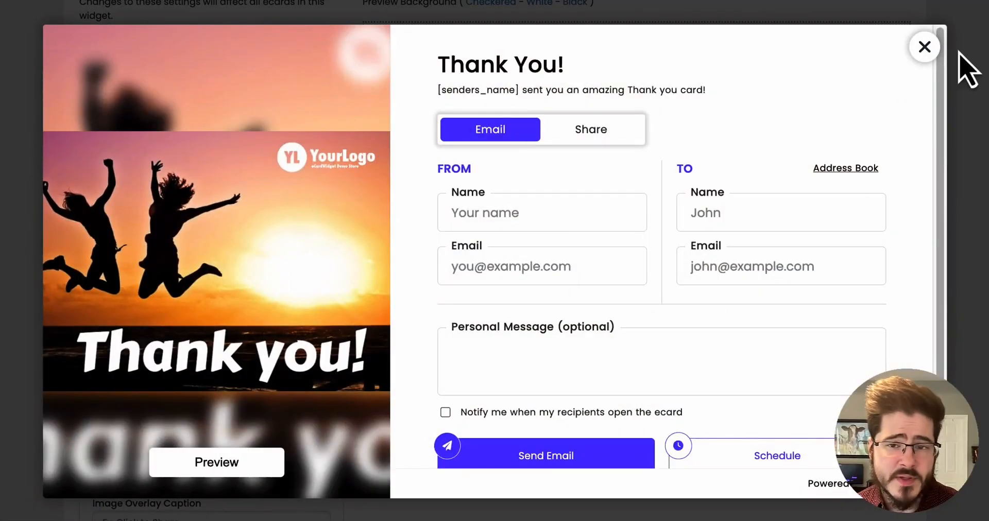
click(924, 47)
Set the thumbnail height to 38.
scroll(350, 181, down, 1)
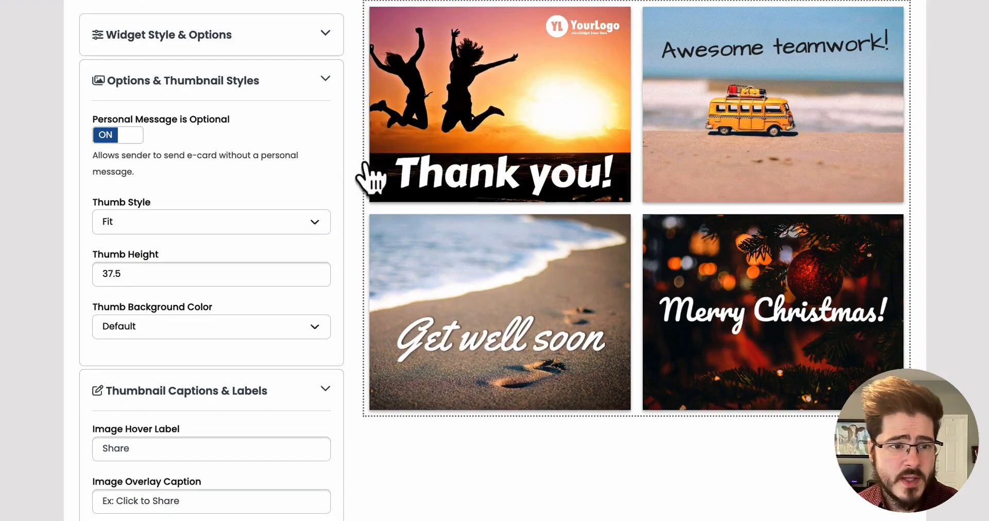
click(289, 221)
key(Escape)
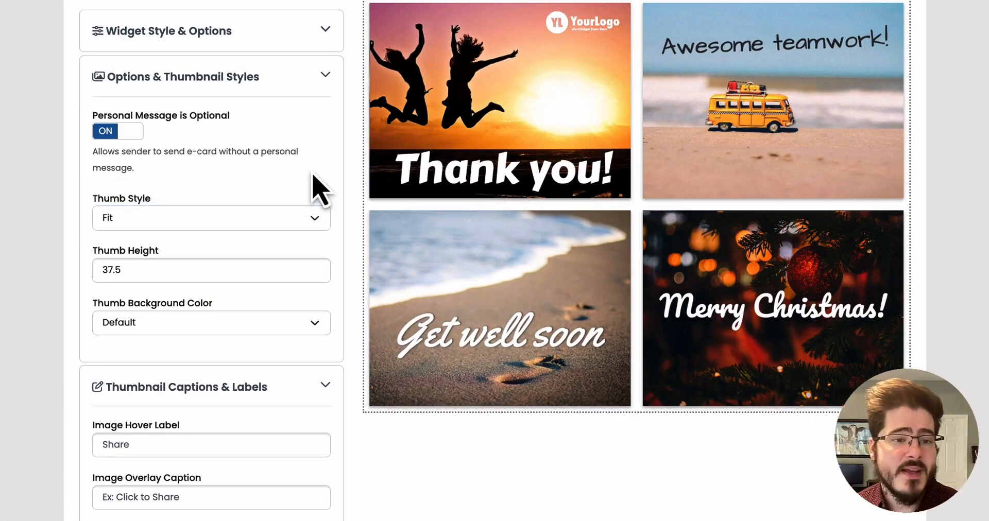
click(254, 267)
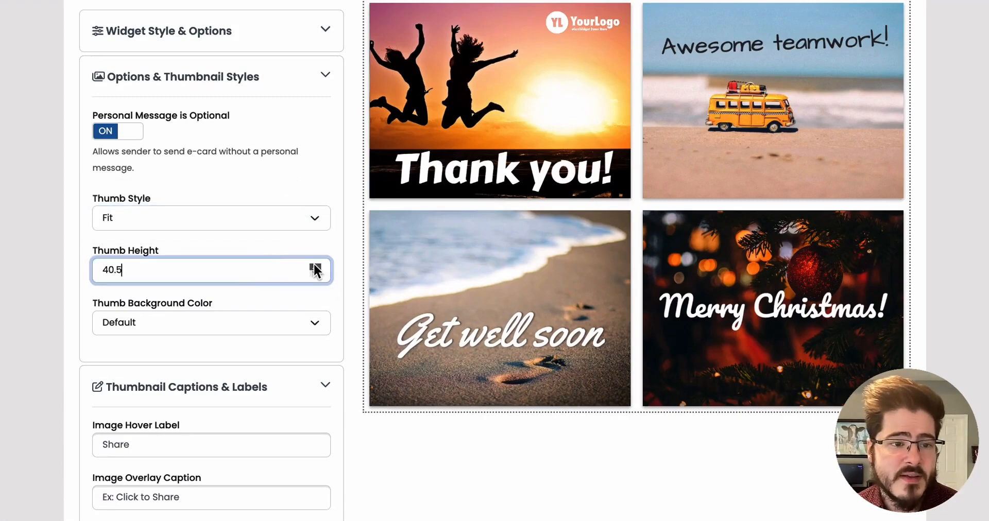
click(315, 266)
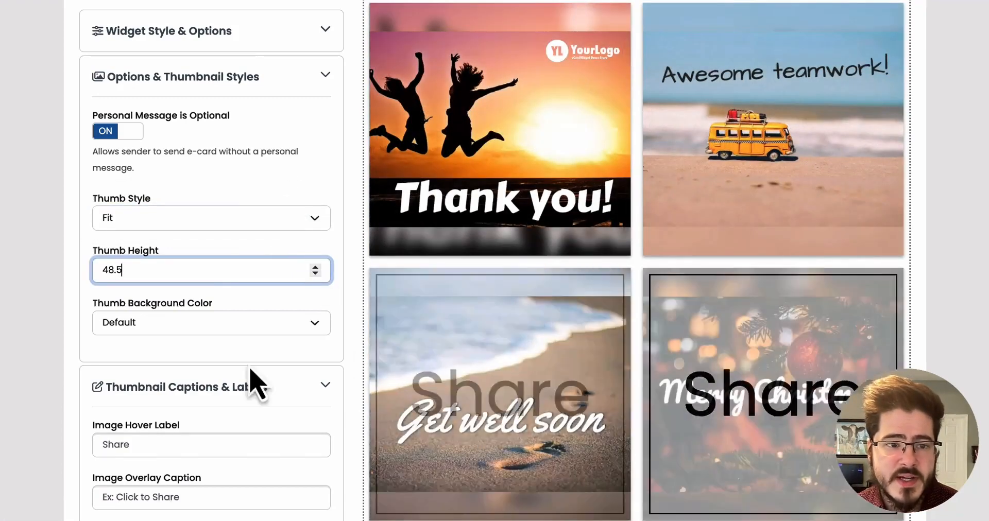
click(315, 274)
Review the thumbnail background color choices and open the Thumbnail Captions & Labels section.
click(326, 323)
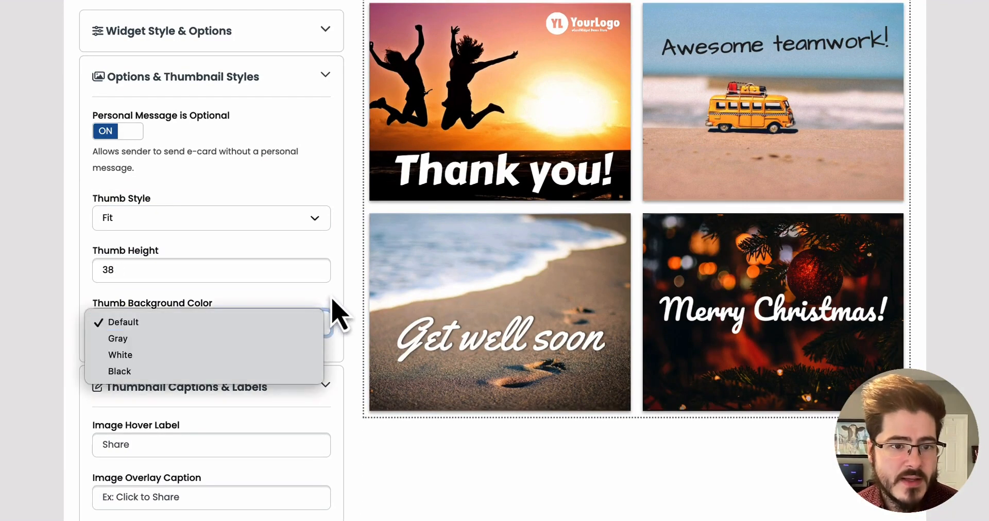
click(334, 310)
click(311, 84)
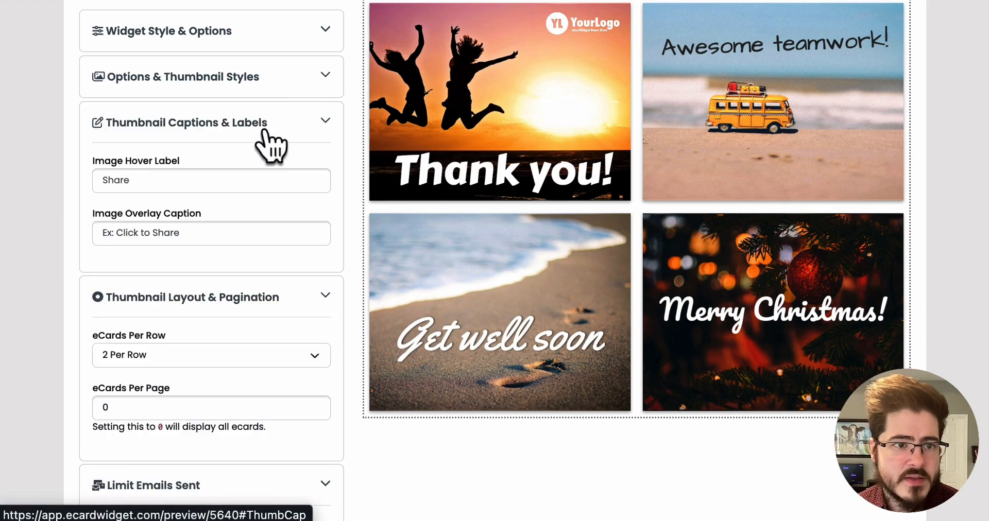
Set the image hover label to Send and the image overlay caption to Click to Send.
click(199, 179)
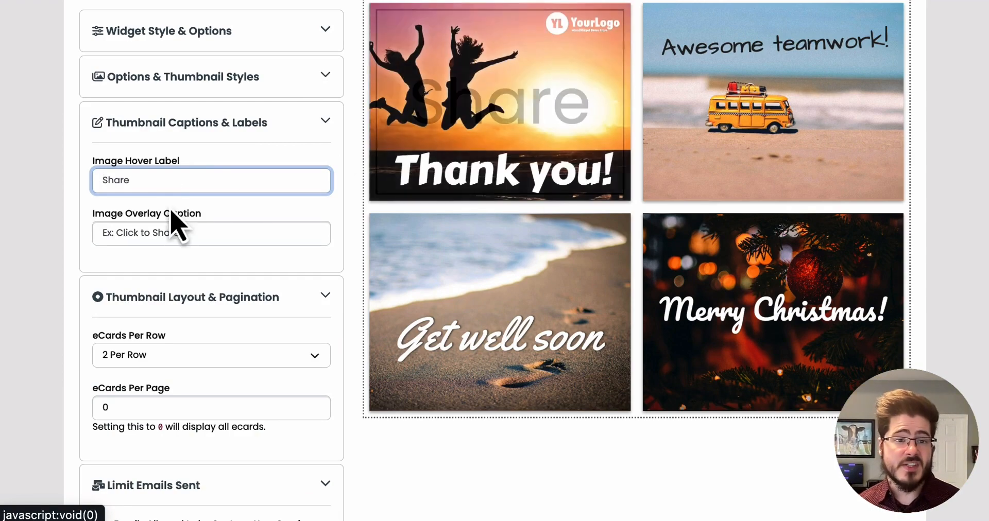
text(Send)
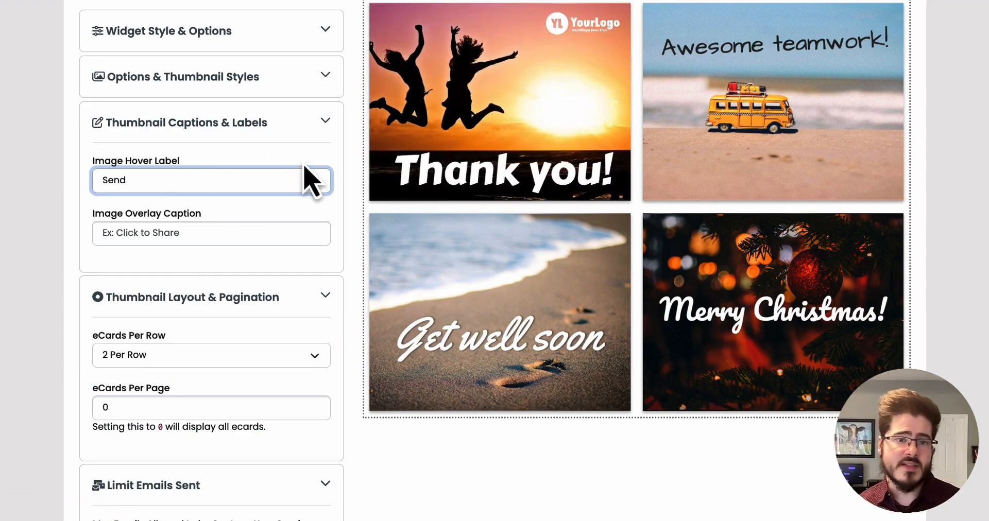
mouse_move(598, 70)
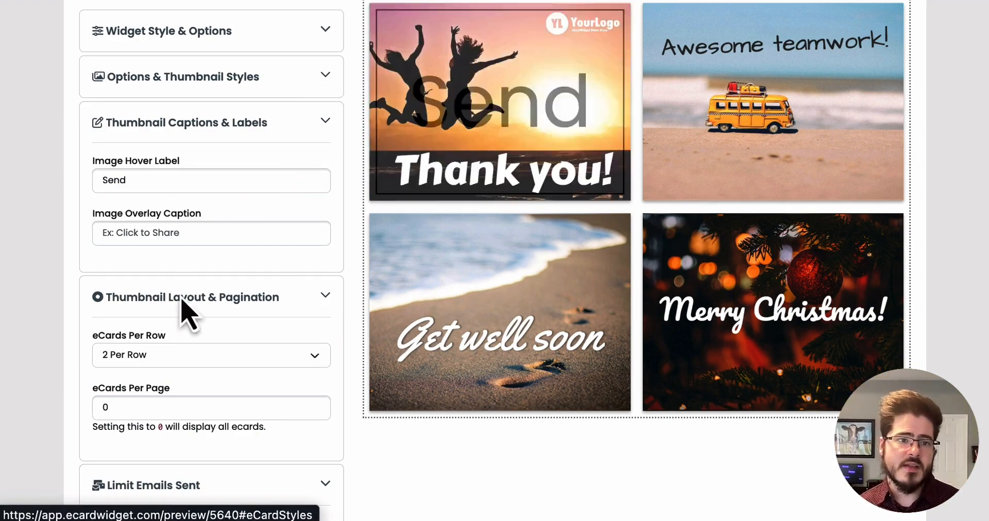
click(188, 234)
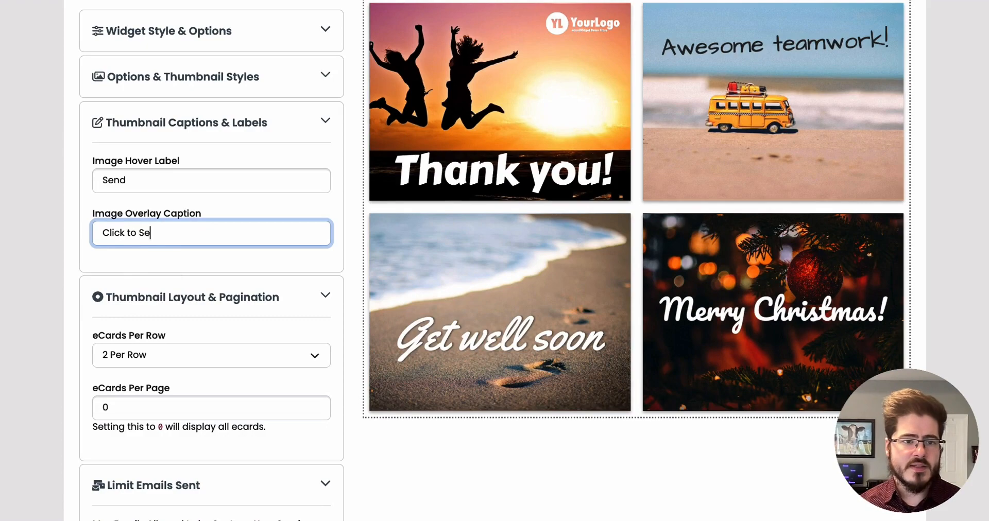
click(211, 287)
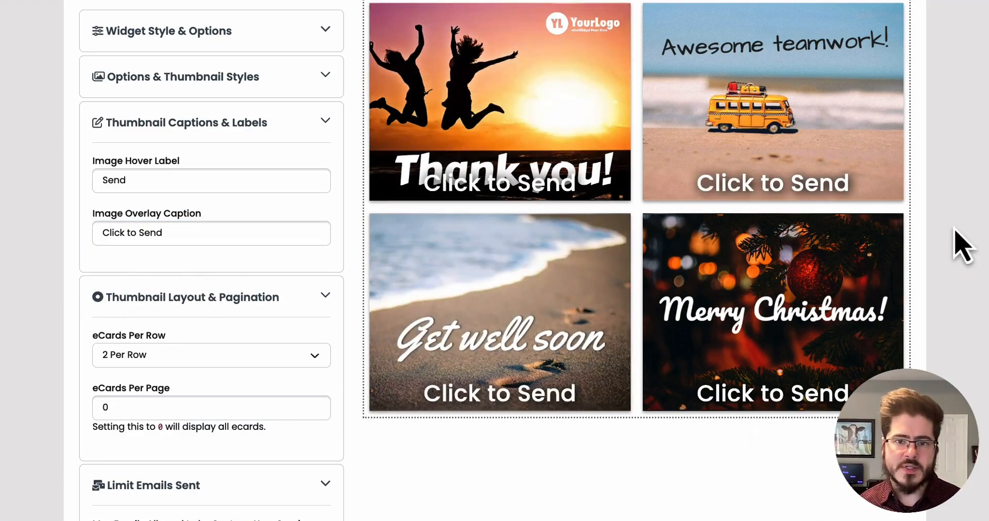
Collapse the Thumbnail Captions & Labels section to reach the layout settings.
scroll(964, 264, up, 1)
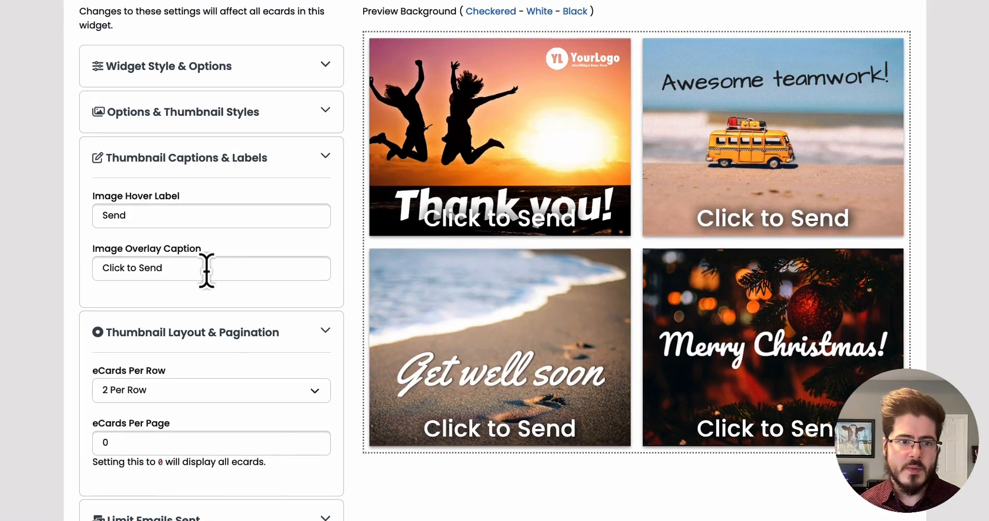
click(325, 162)
scroll(353, 261, down, 1)
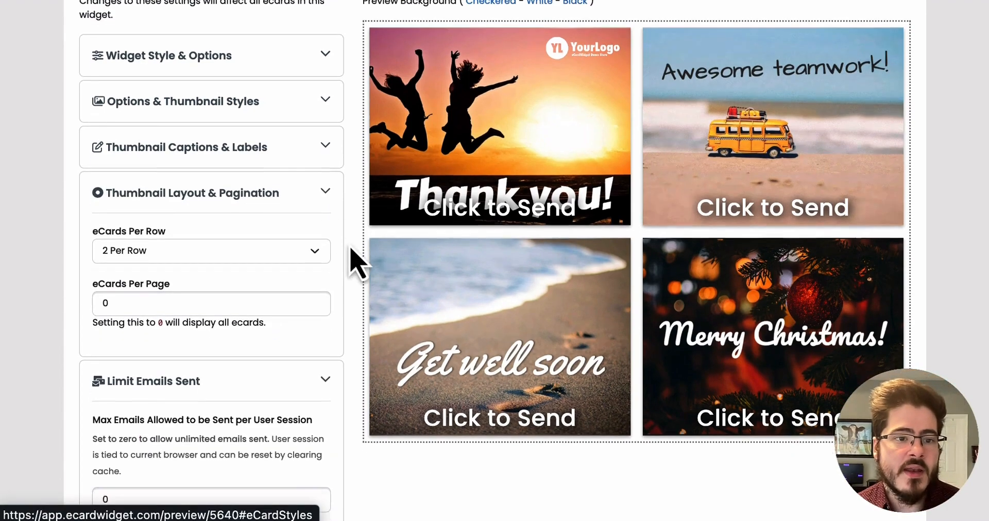
Try 3 eCards per row in the preview, then set it back to 2 per row.
click(287, 239)
click(266, 247)
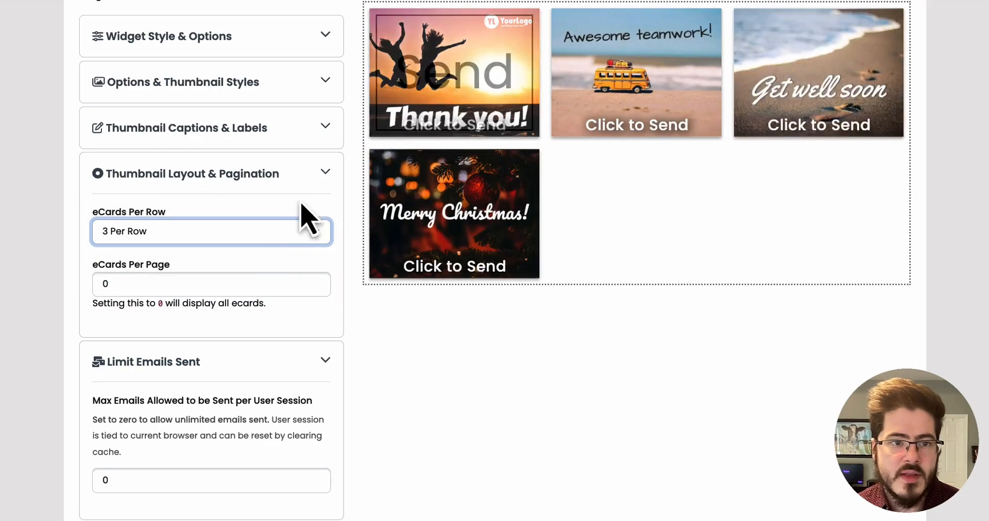
click(263, 239)
click(262, 208)
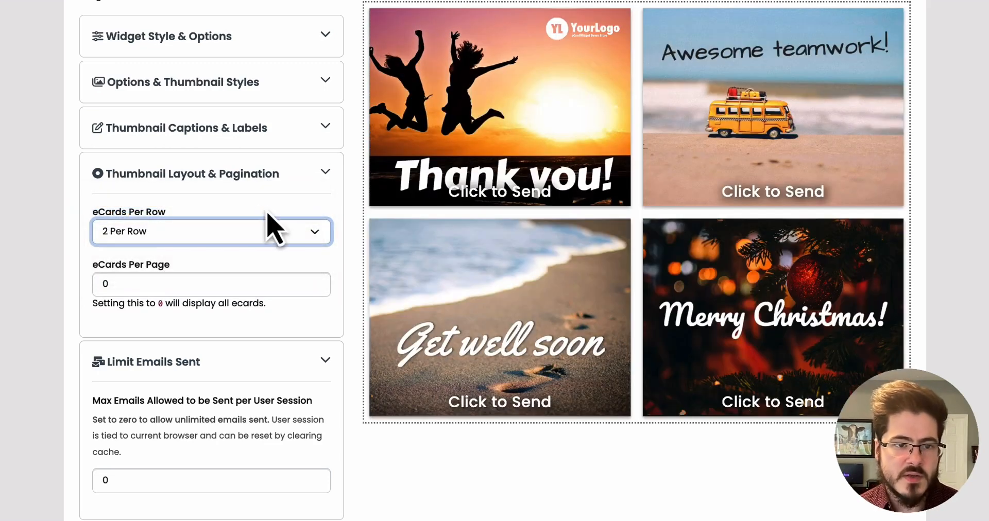
Set eCards per page to 2 and page forward and back through the preview.
double_click(258, 287)
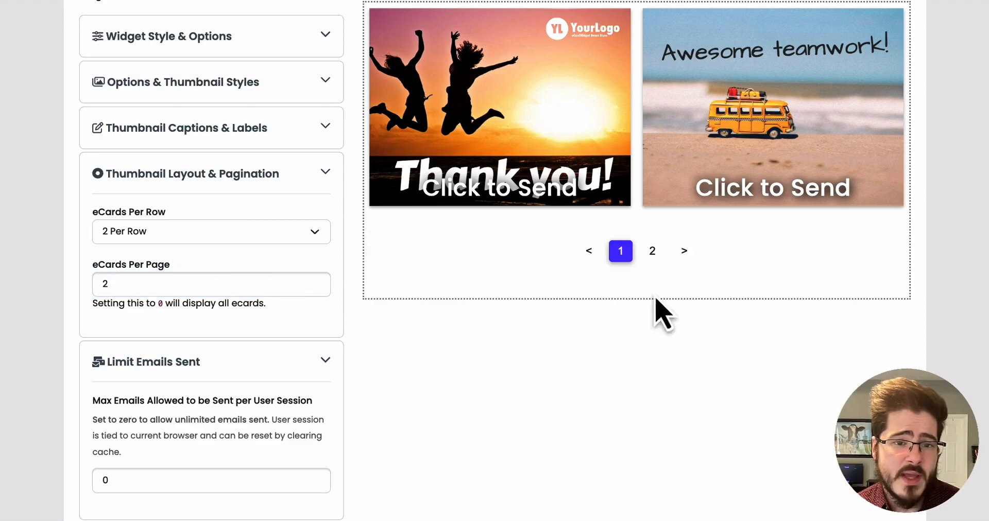
click(683, 251)
click(588, 251)
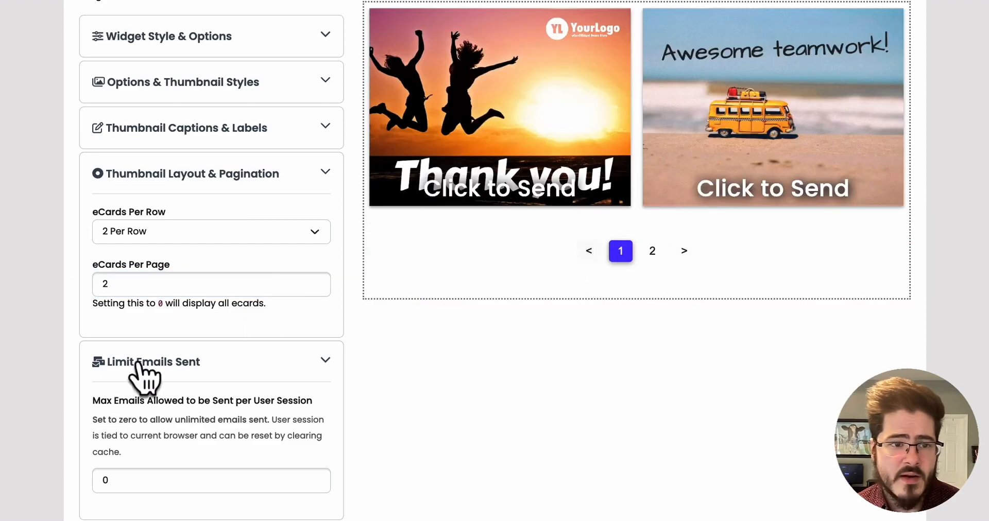
Reset eCards per page to 0 and collapse the Thumbnail Layout & Pagination section.
double_click(150, 280)
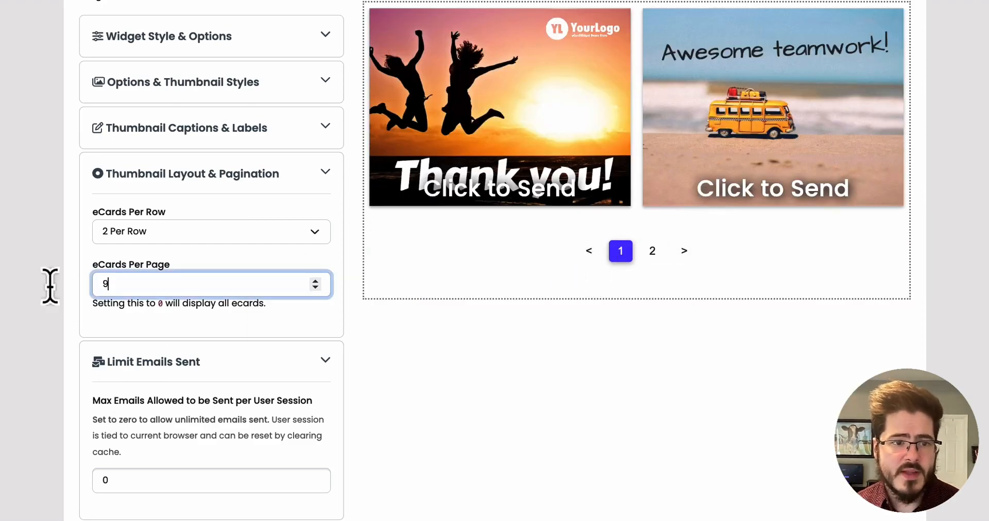
scroll(494, 261, down, 1)
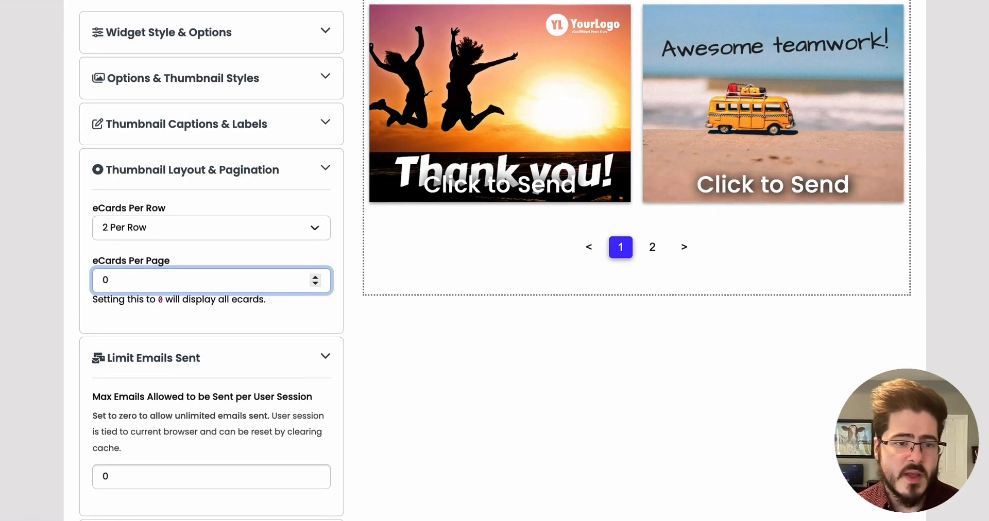
click(289, 328)
click(305, 167)
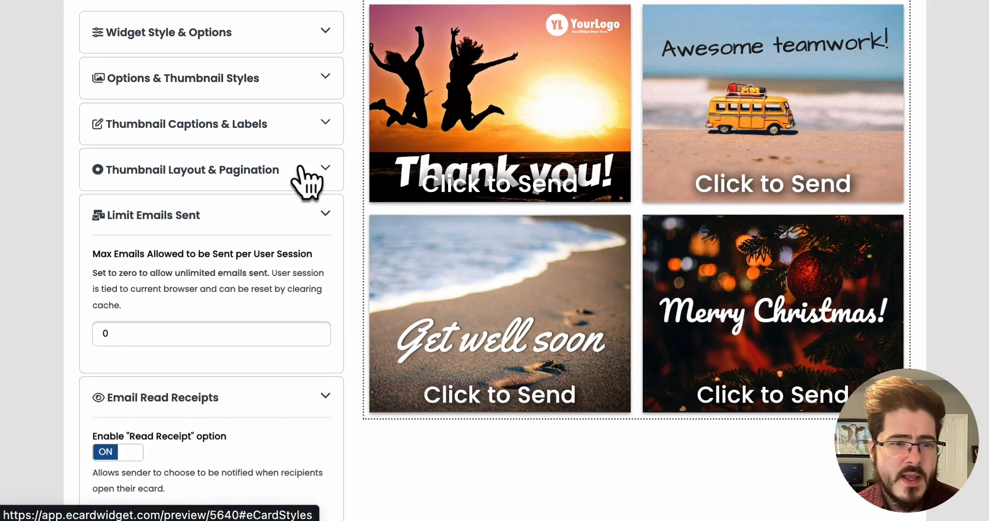
Examine the maximum emails per user session setting, opening and closing the Get Well Soon ecard dialog.
click(141, 335)
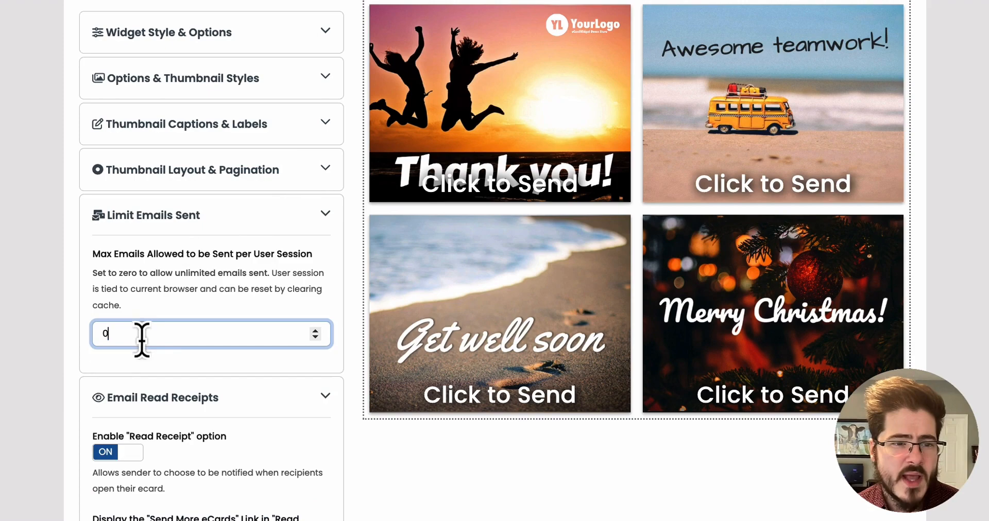
click(165, 307)
click(547, 286)
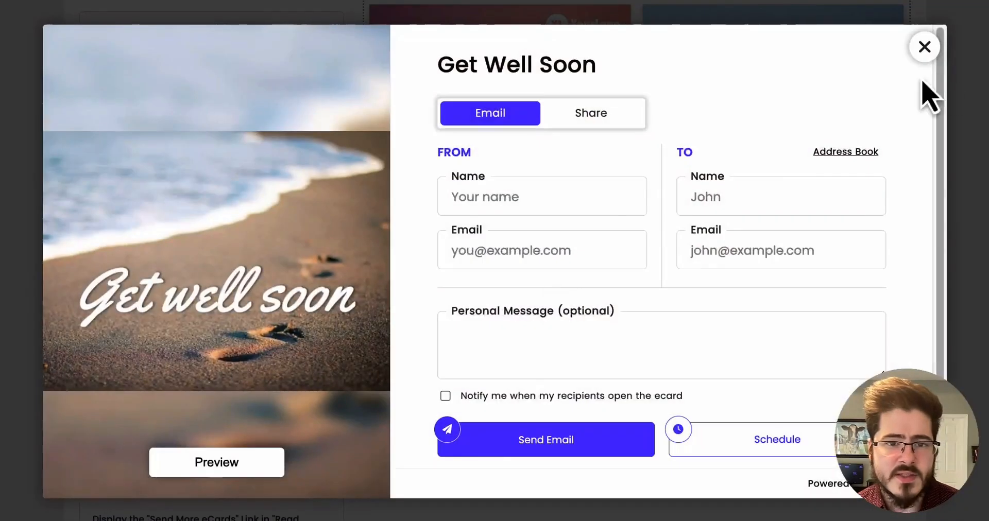
click(924, 48)
drag(142, 333, 8, 329)
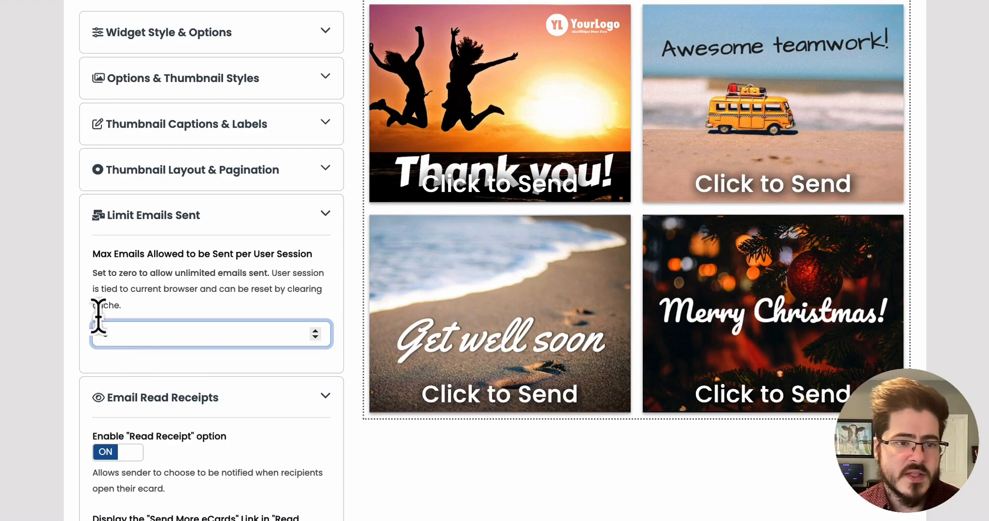
click(218, 301)
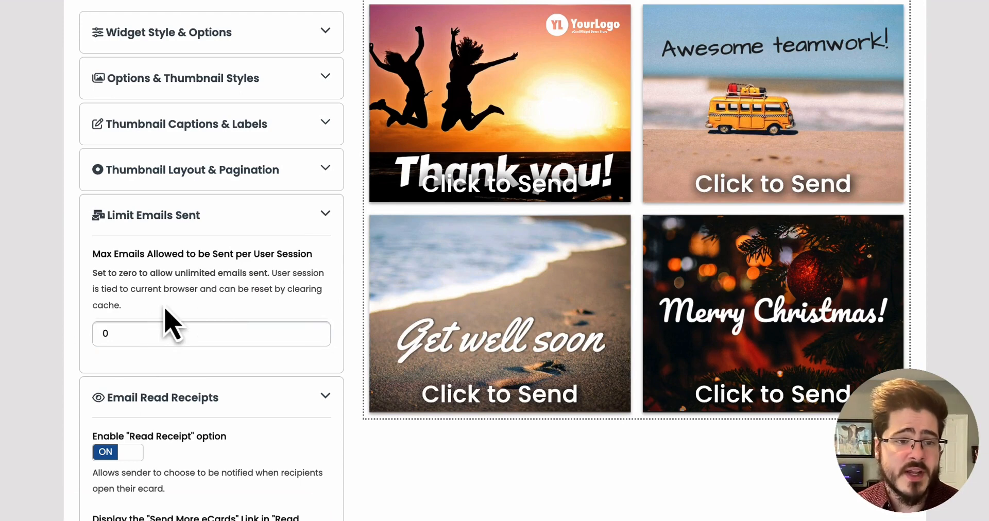
Collapse the Limit Emails Sent section and open and close the Get Well Soon ecard dialog again.
click(237, 221)
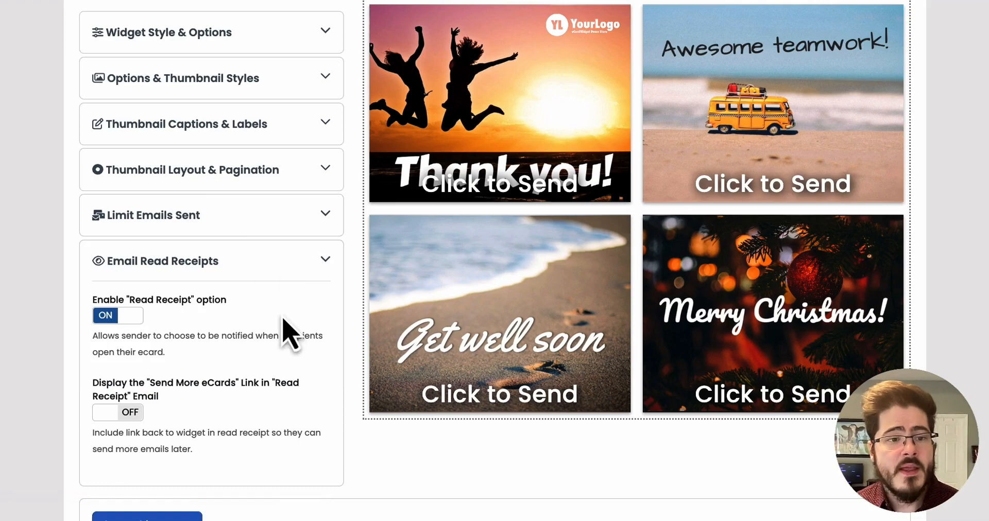
click(625, 330)
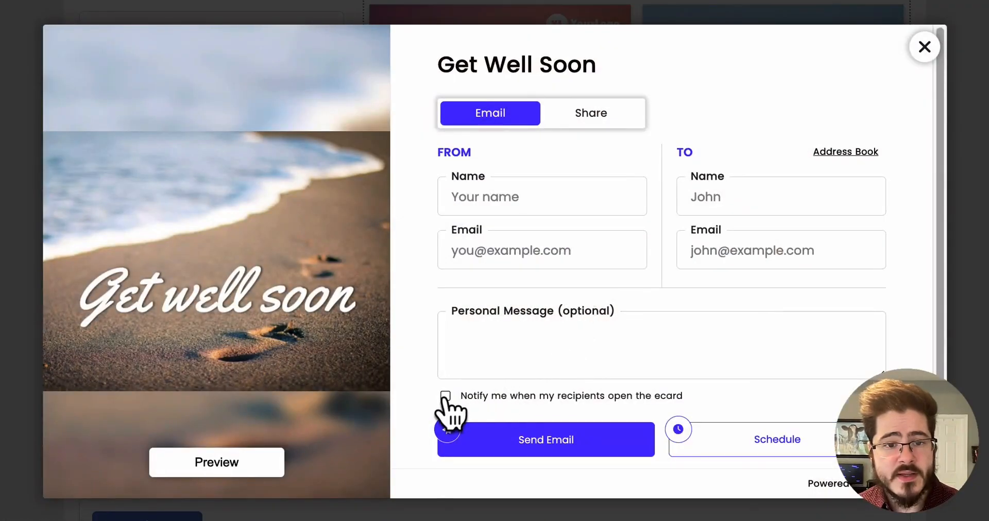
click(923, 47)
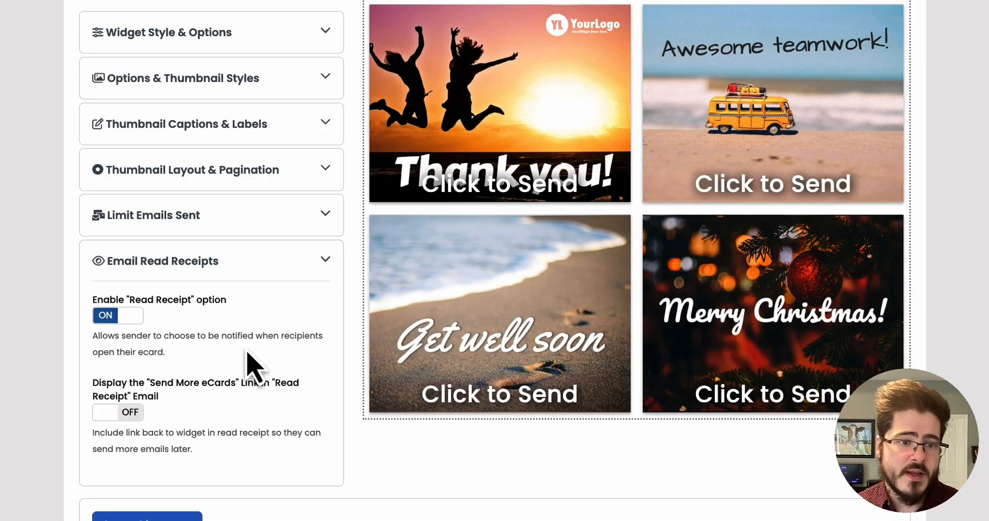
Review the Email Read Receipts options and collapse that section.
scroll(130, 370, down, 1)
drag(95, 368, 234, 450)
click(125, 402)
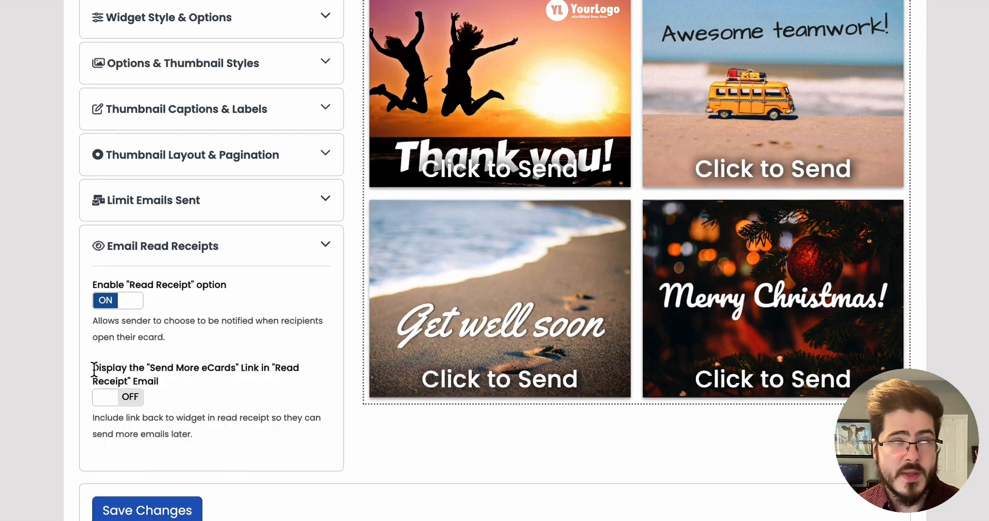
drag(94, 368, 209, 453)
click(204, 439)
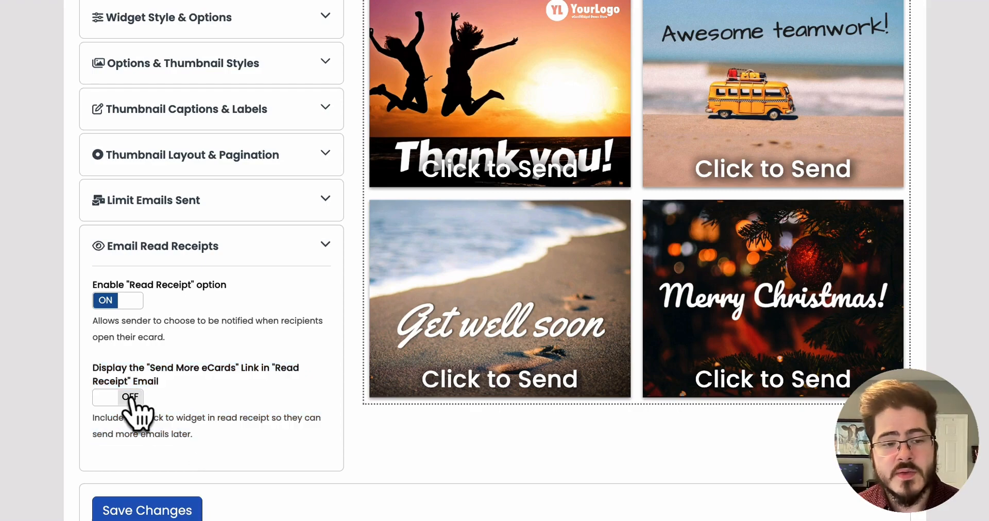
click(237, 250)
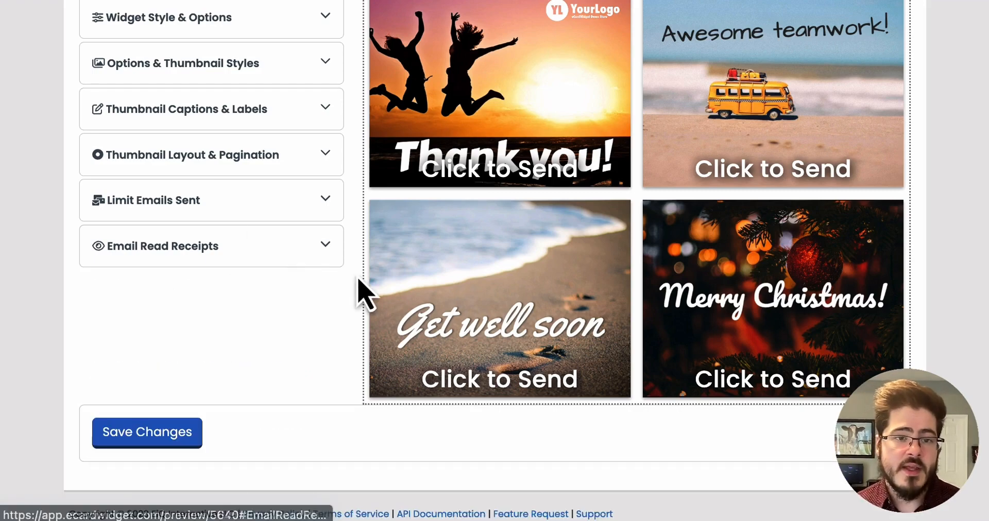
Save the widget preview changes.
scroll(364, 287, up, 8)
scroll(347, 376, down, 3)
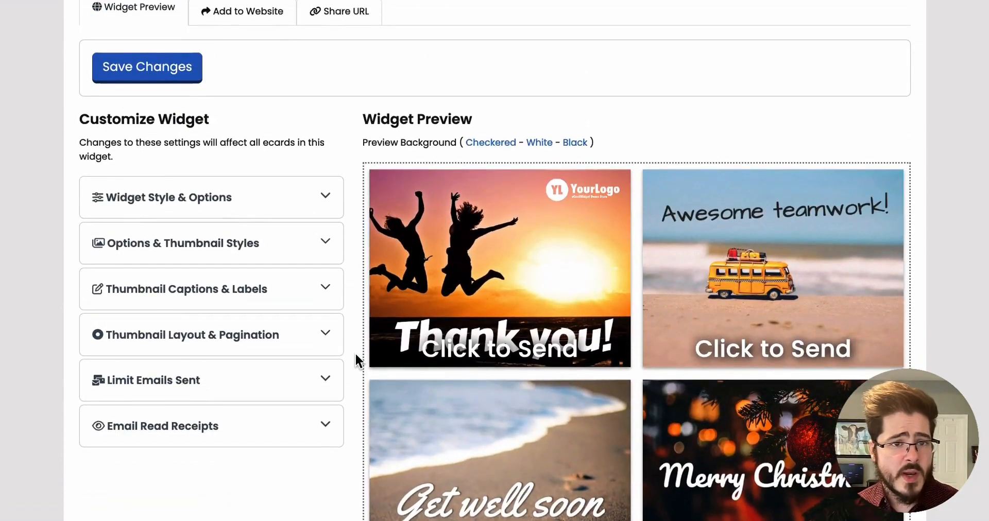
scroll(360, 188, up, 3)
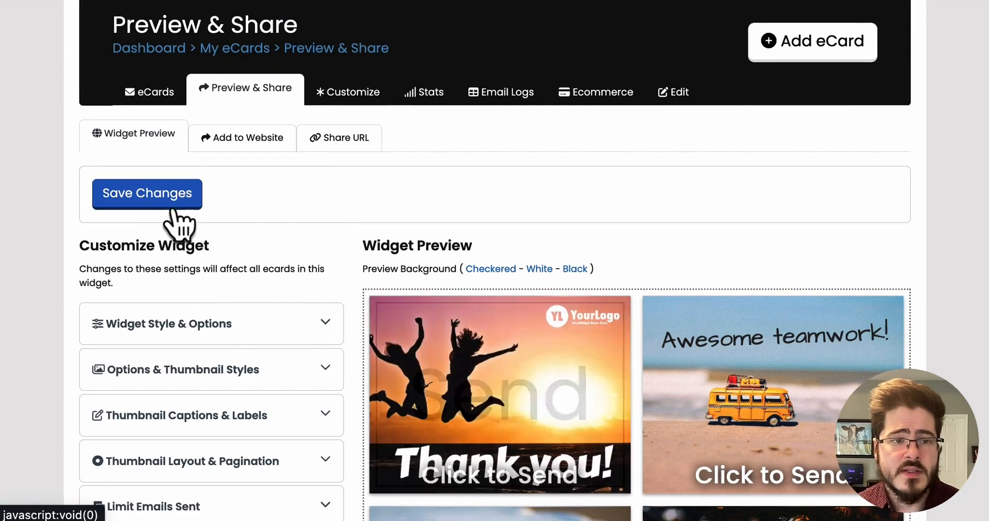
click(171, 204)
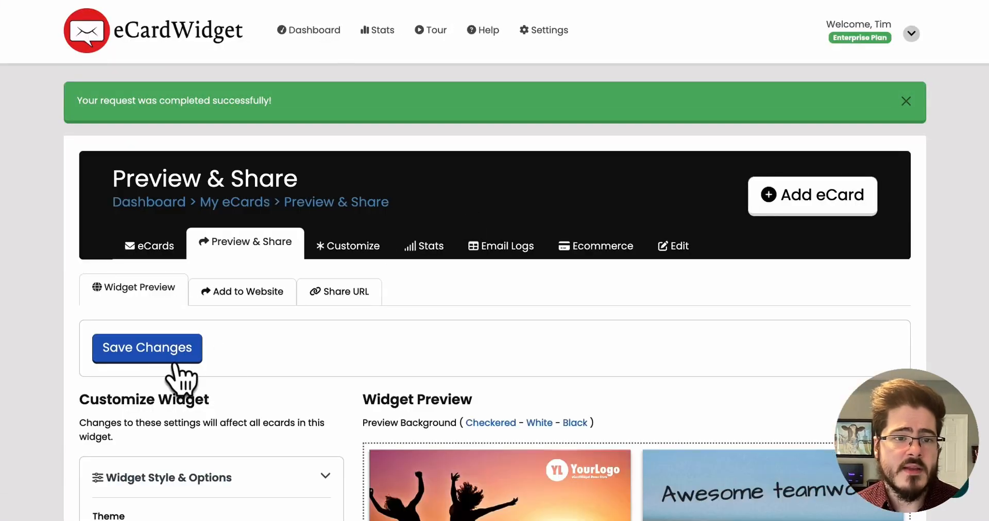
Open the widget's Customize page and look over the Details settings.
click(362, 252)
scroll(824, 301, down, 5)
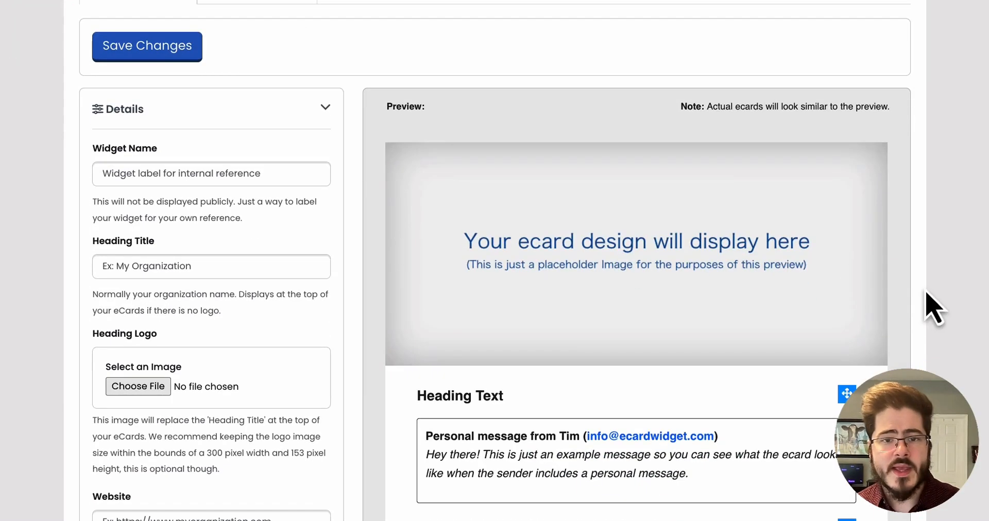
scroll(926, 293, down, 5)
scroll(923, 282, up, 4)
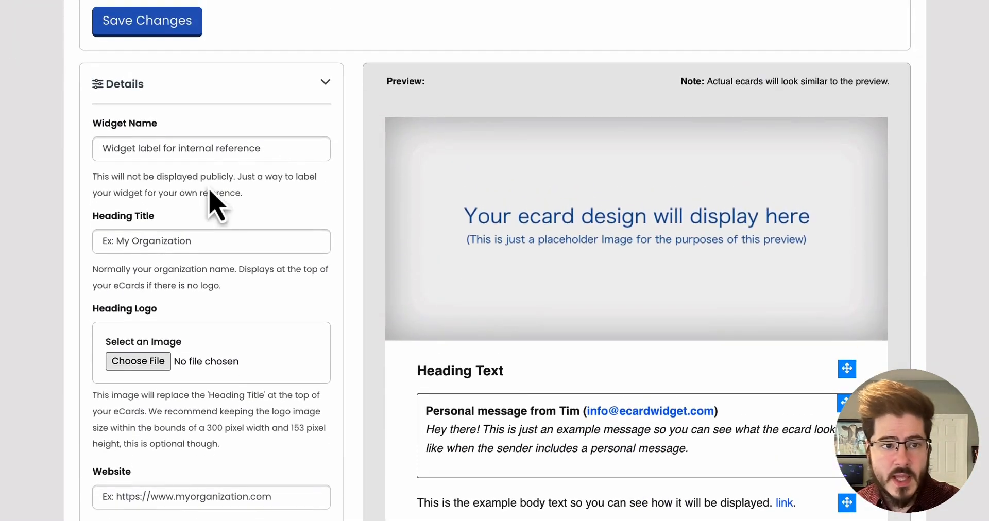
click(233, 145)
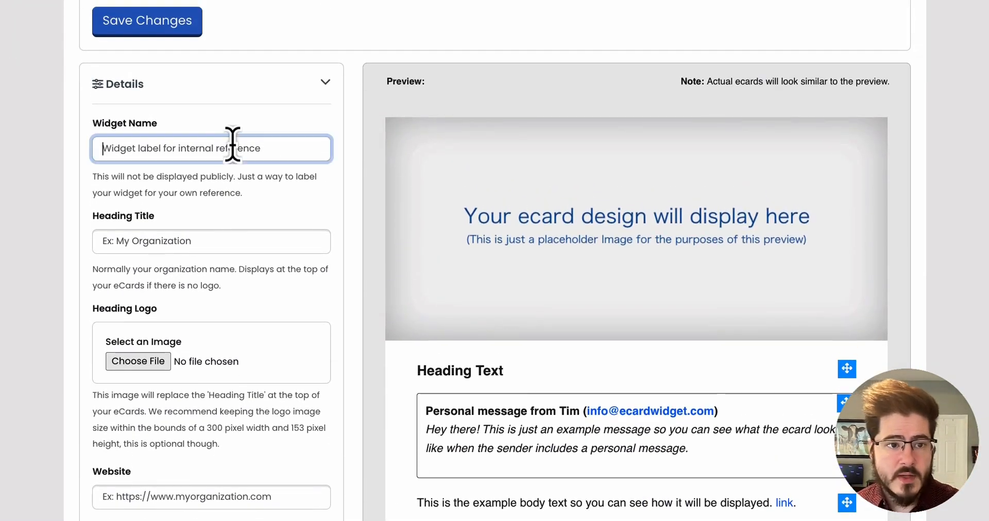
Upload yourlogo4_blue.png as the heading logo and save the changes.
click(141, 360)
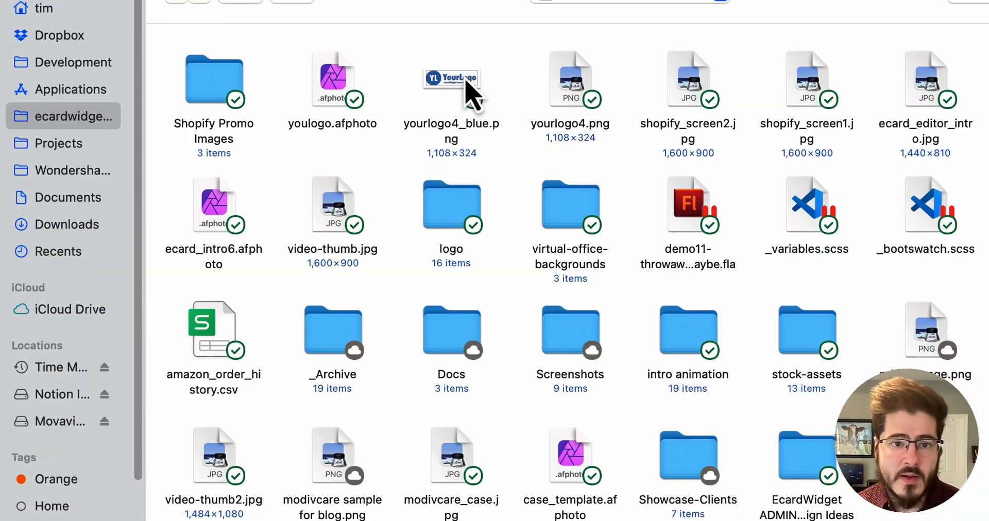
click(466, 96)
key(Return)
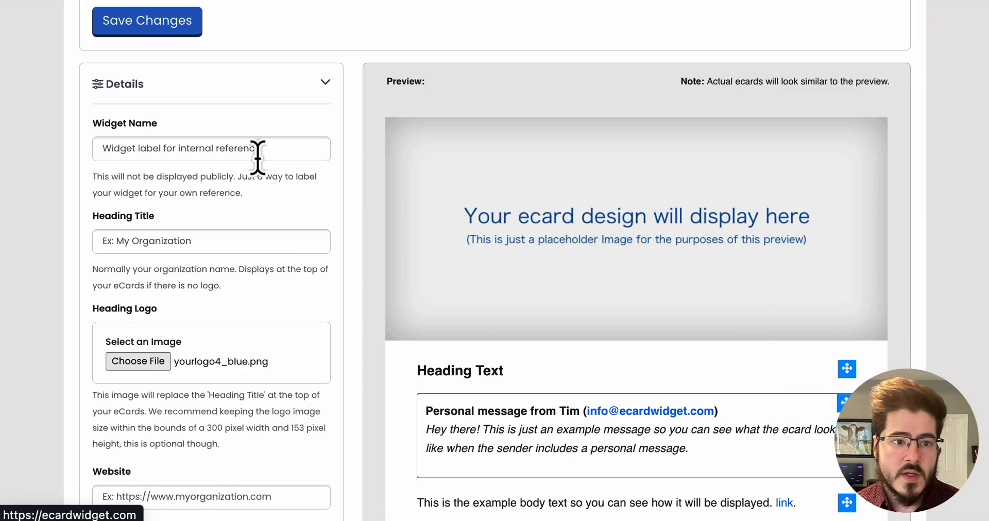
click(138, 28)
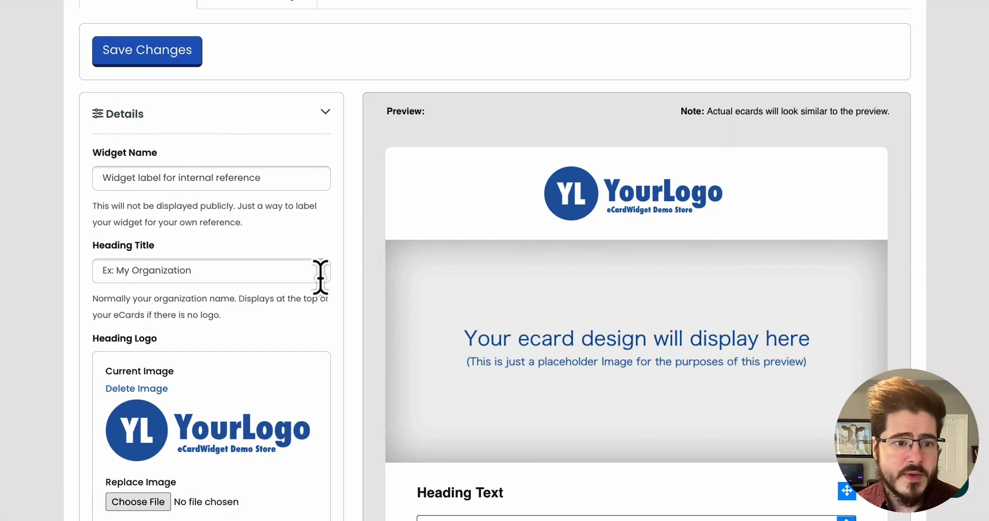
Look over the Widget Name, Heading Title and Website fields in the Details section.
scroll(320, 277, down, 1)
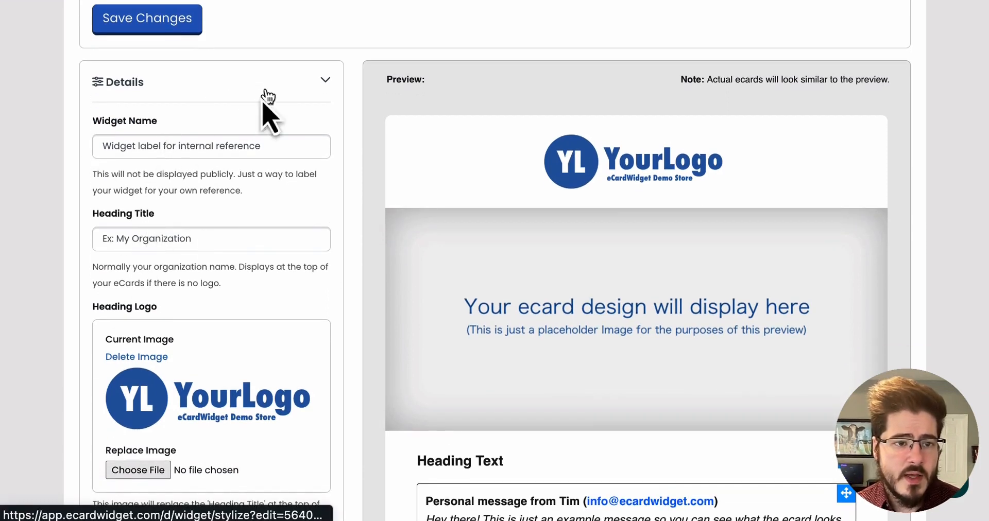
click(97, 144)
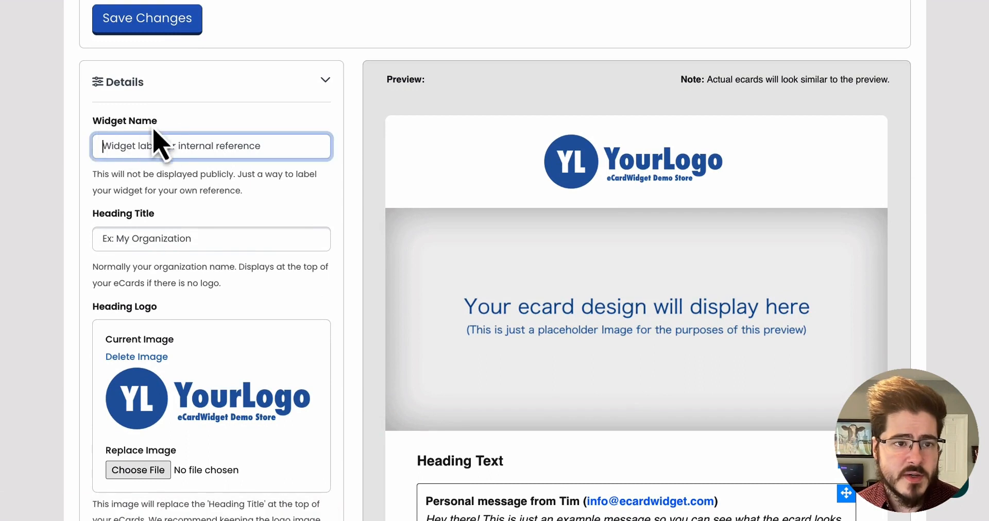
click(148, 240)
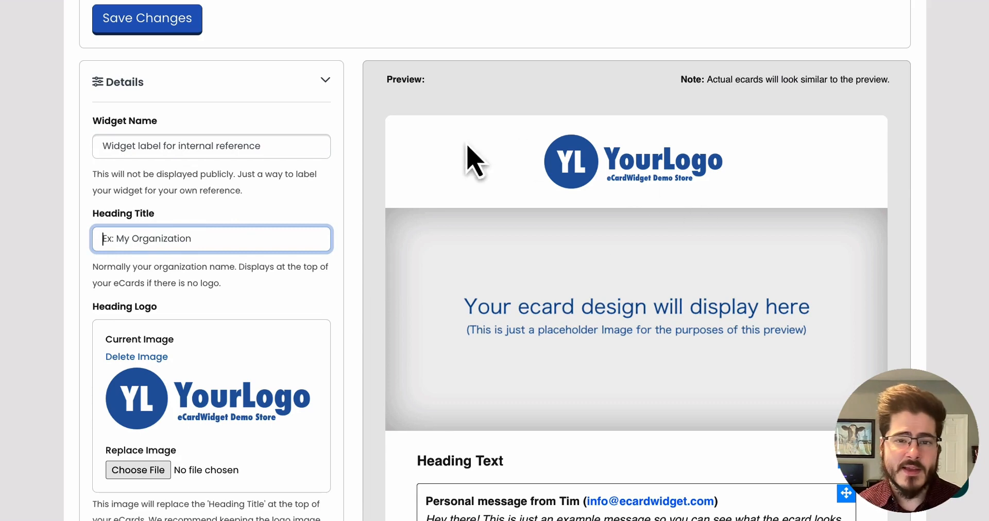
scroll(315, 413, down, 3)
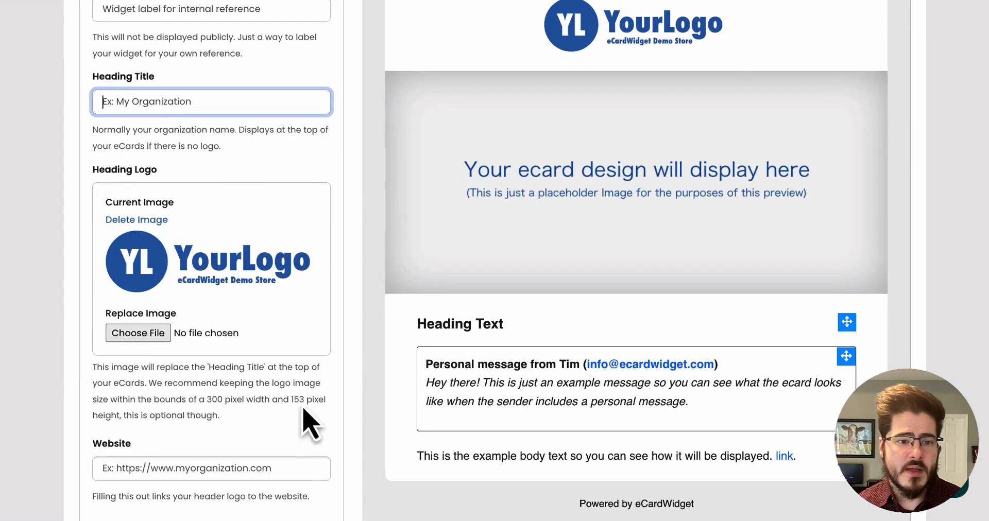
click(199, 437)
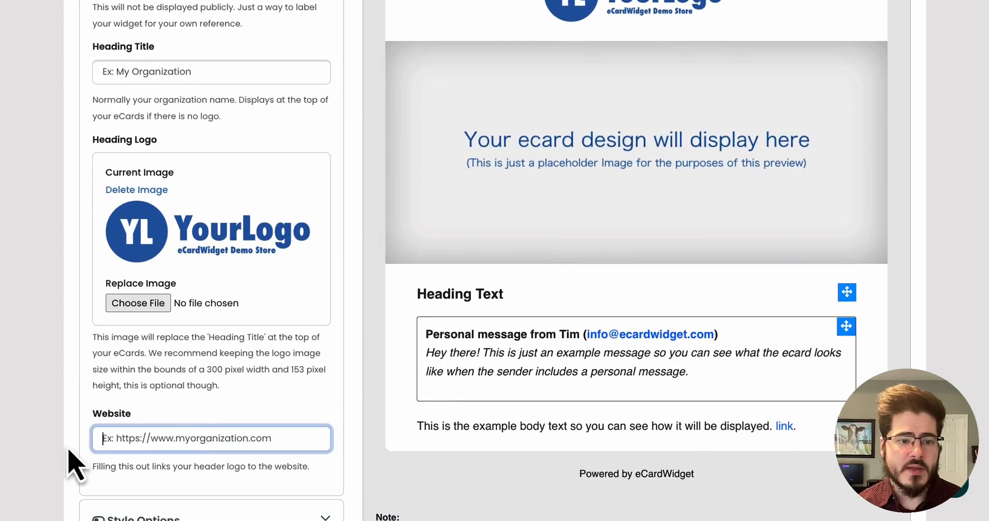
scroll(266, 385, up, 6)
scroll(266, 385, up, 2)
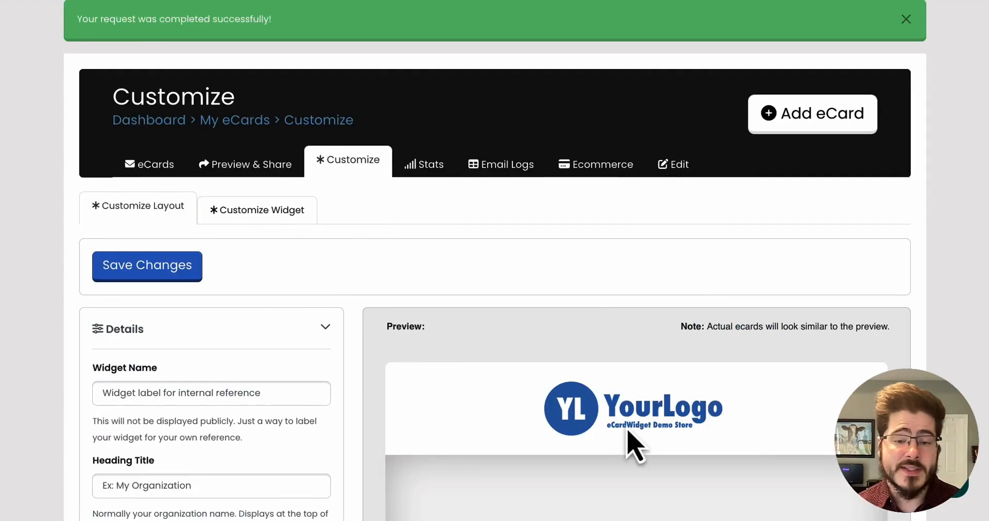
Collapse the Details section and review the Style Options color pickers and font size settings.
click(283, 336)
scroll(340, 360, down, 4)
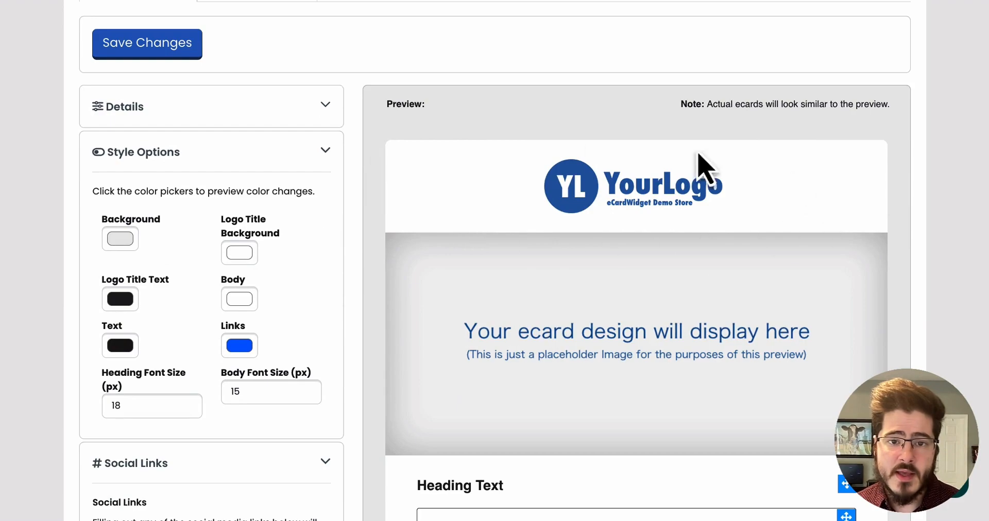
scroll(706, 214, down, 3)
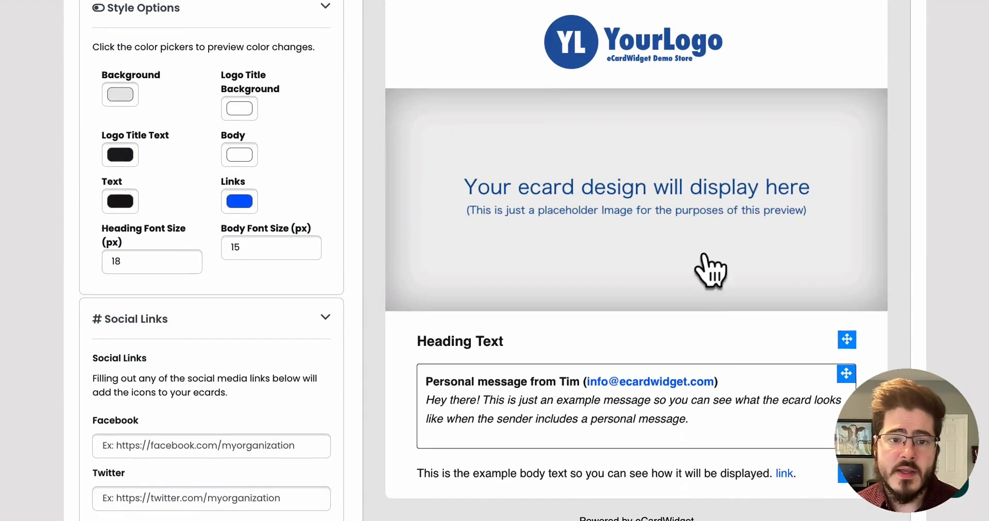
scroll(912, 331, down, 5)
scroll(912, 327, up, 3)
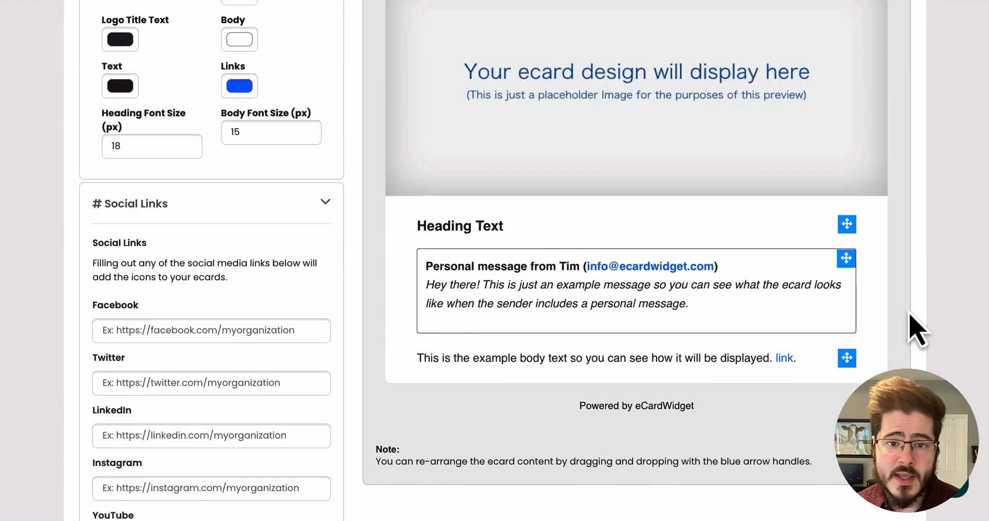
scroll(865, 375, up, 4)
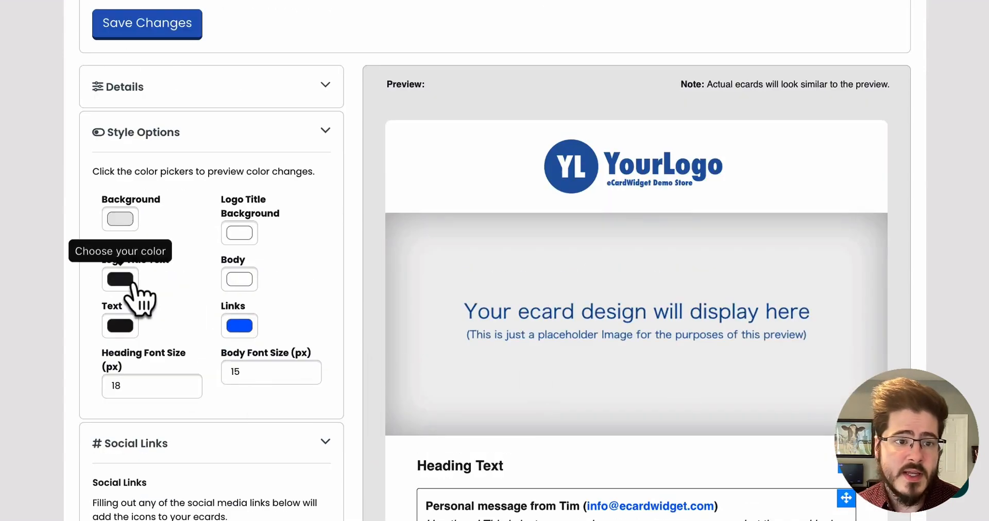
scroll(357, 264, down, 2)
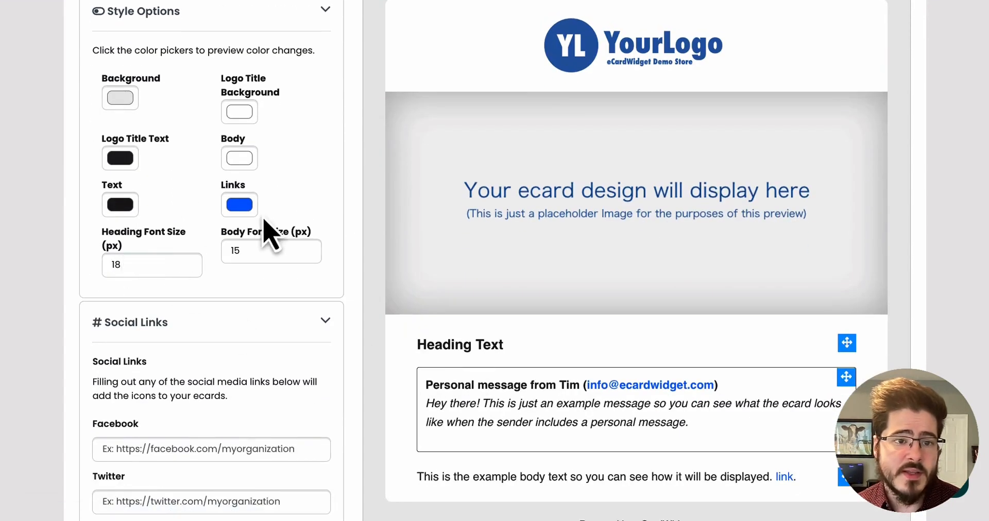
scroll(243, 226, up, 3)
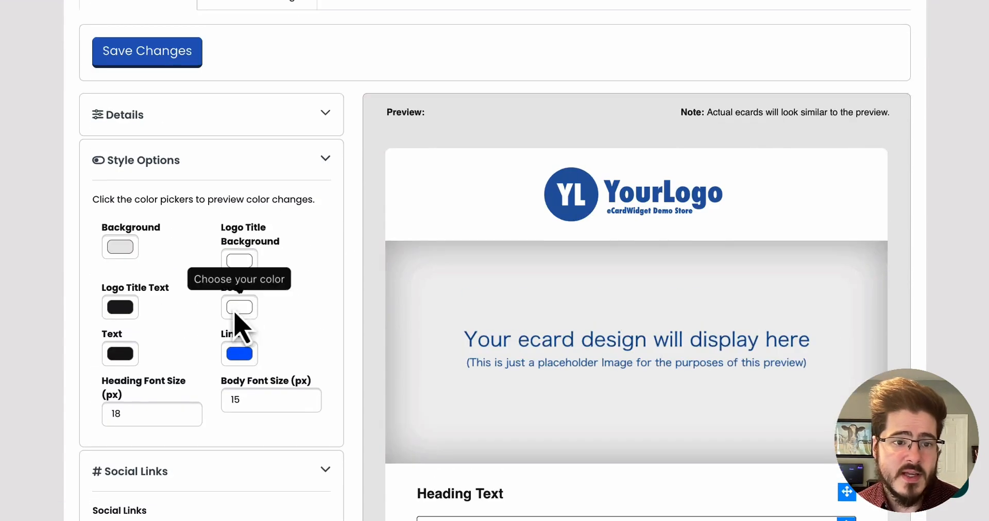
Try black and then gray as the ecard Background color.
click(129, 249)
drag(126, 294, 42, 458)
click(320, 238)
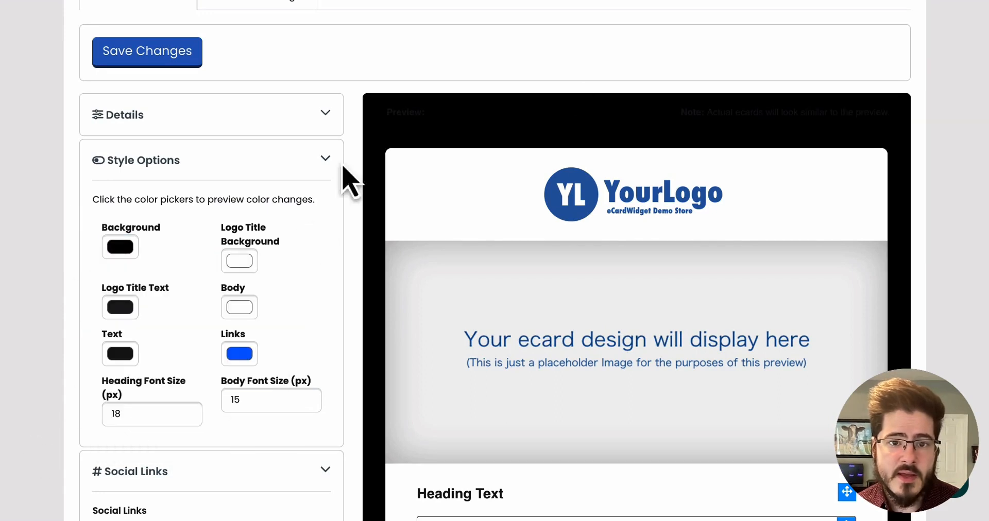
click(135, 256)
mouse_move(139, 299)
mouse_down()
mouse_move(60, 315)
mouse_move(61, 292)
mouse_up()
click(202, 384)
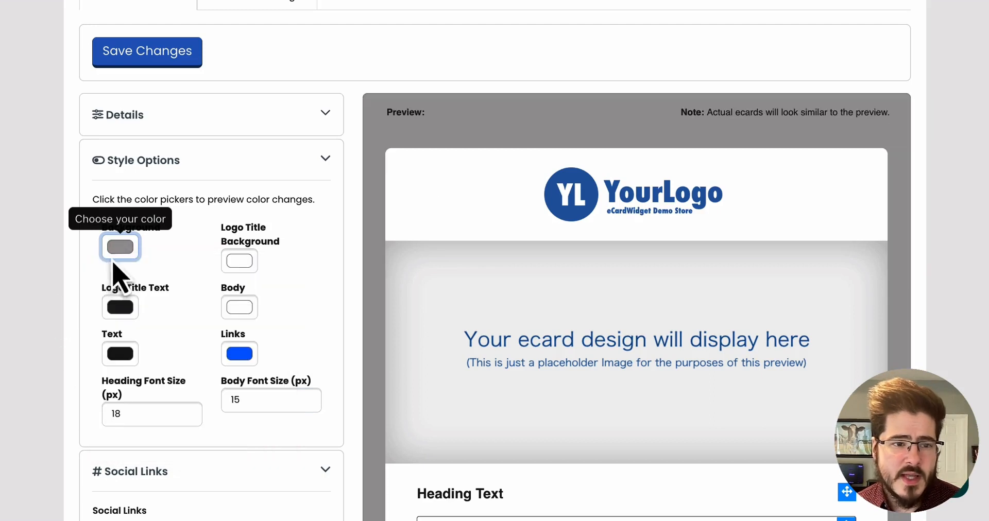
Set the ecard Background color to a light grayish blue with the color picker.
click(115, 253)
drag(205, 384, 215, 384)
click(141, 307)
drag(141, 307, 128, 272)
drag(212, 384, 205, 376)
drag(128, 271, 126, 263)
click(327, 244)
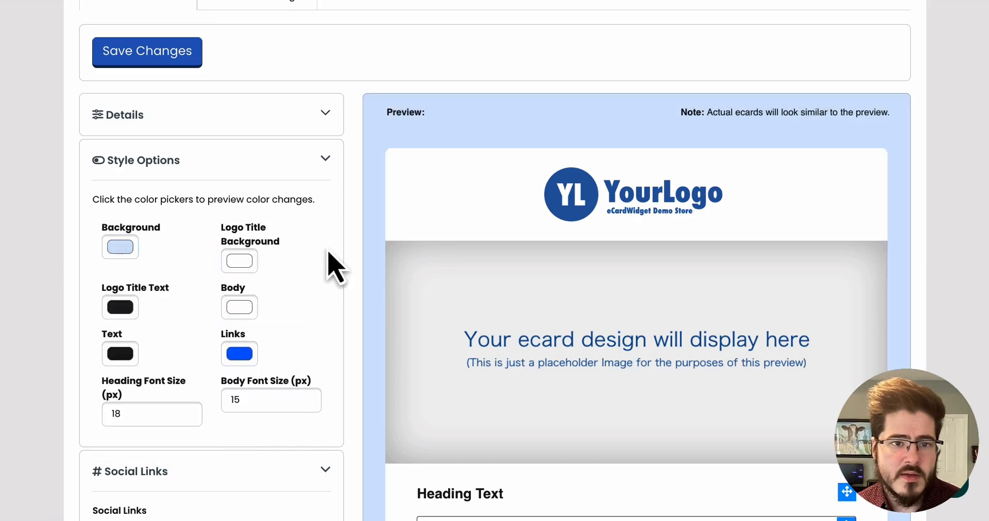
click(120, 247)
mouse_move(159, 288)
mouse_down()
mouse_move(115, 261)
mouse_move(117, 269)
mouse_up()
click(221, 227)
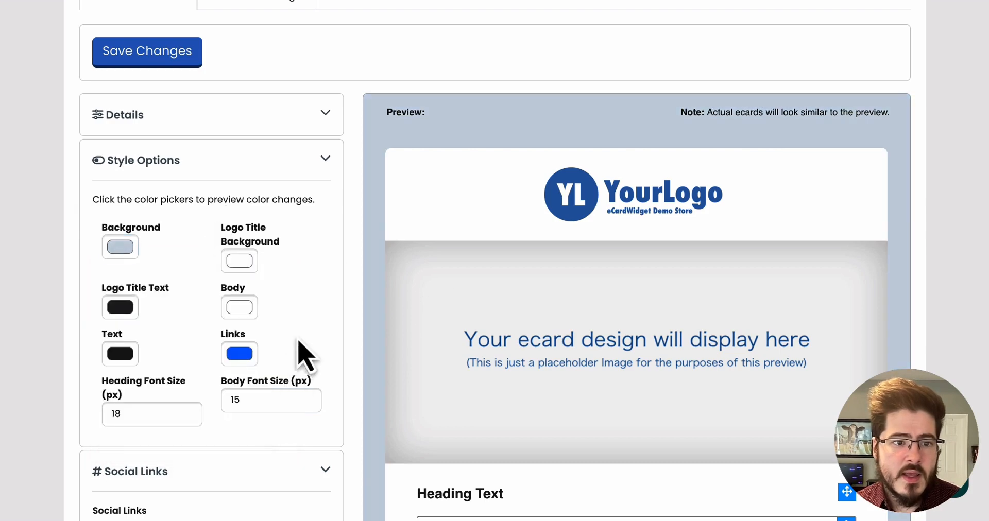
Raise the Heading Font Size to 19 px.
scroll(297, 362, down, 8)
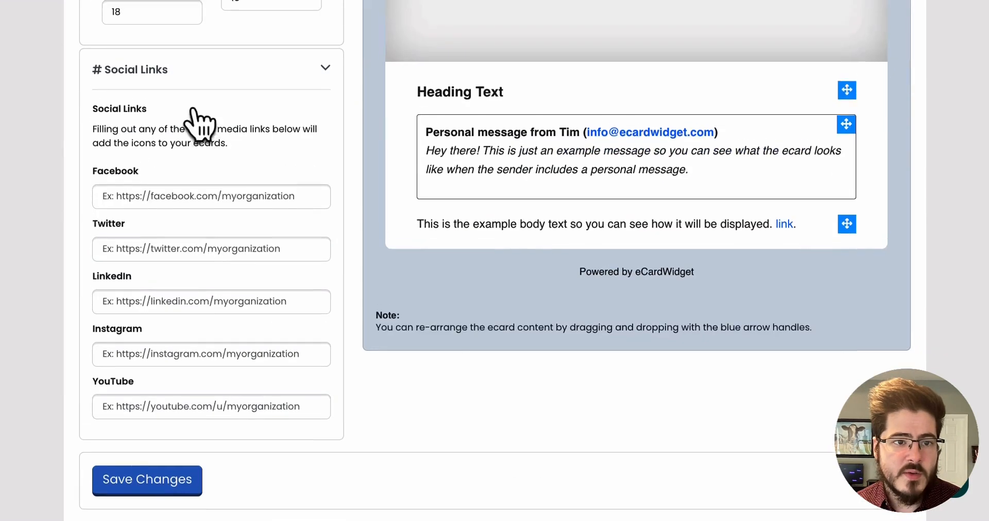
scroll(198, 124, up, 3)
click(187, 138)
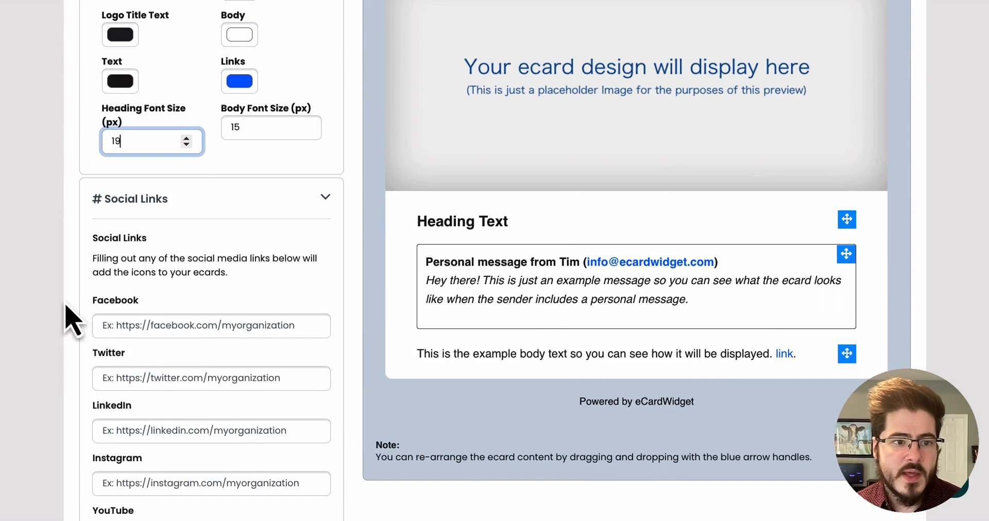
scroll(342, 302, down, 1)
click(207, 303)
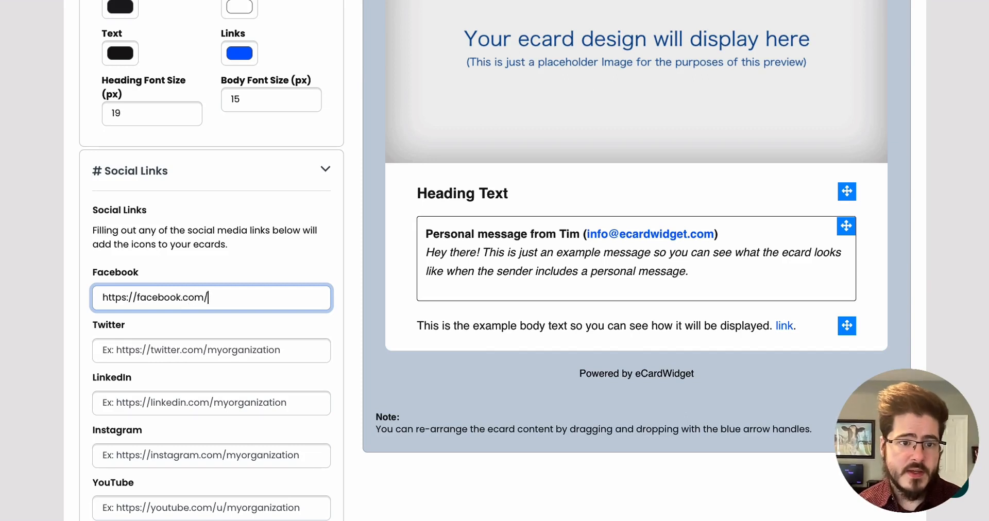
key(ctrl+a)
key(ctrl+c)
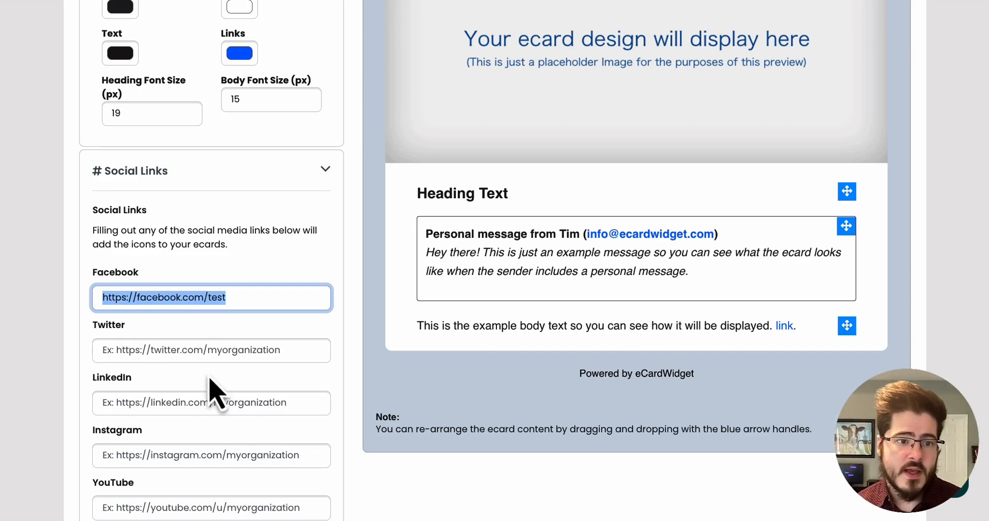
click(208, 350)
key(ctrl+v)
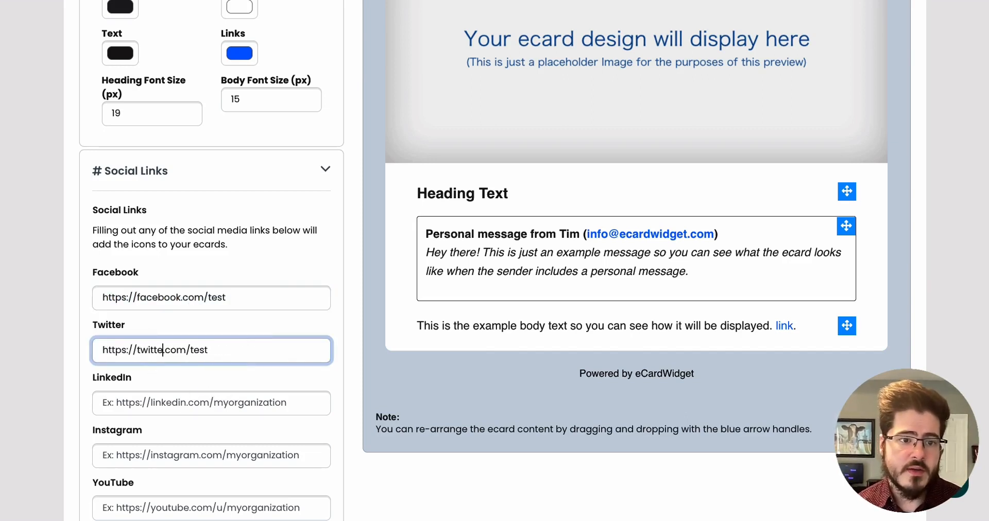
key(ctrl+a)
key(ctrl+c)
click(175, 407)
key(ctrl+v)
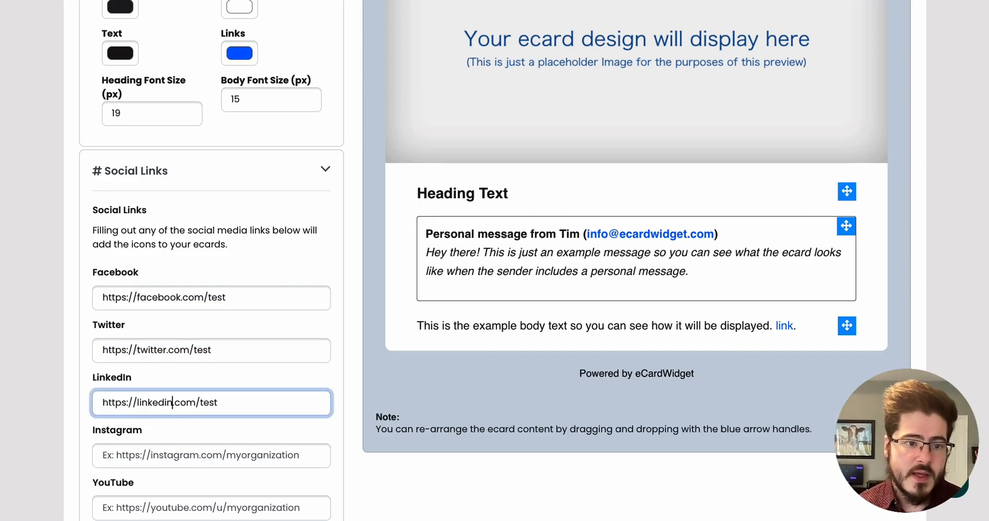
click(297, 440)
scroll(432, 426, down, 3)
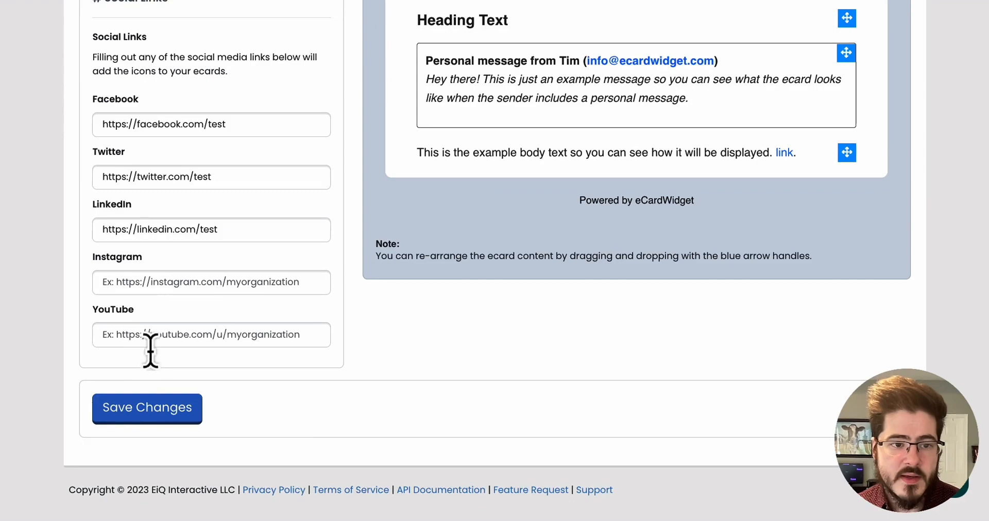
click(112, 421)
Check the updated layout preview and switch to the Preview & Share page.
scroll(901, 232, down, 5)
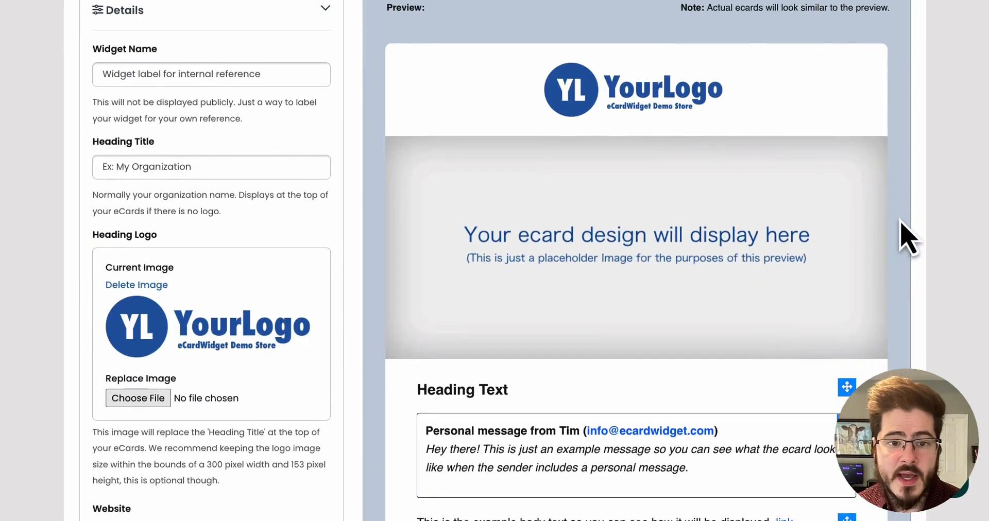
scroll(876, 257, down, 6)
scroll(870, 278, up, 5)
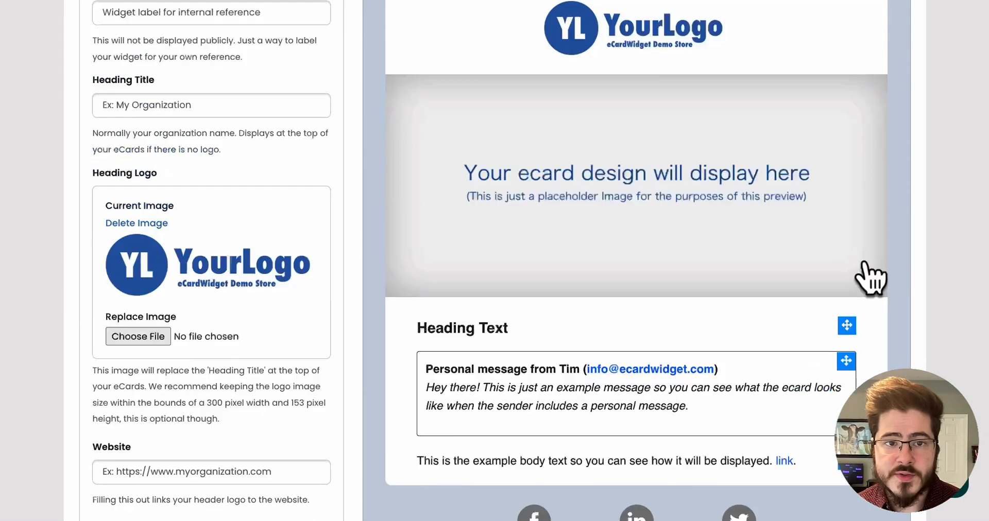
scroll(870, 278, up, 8)
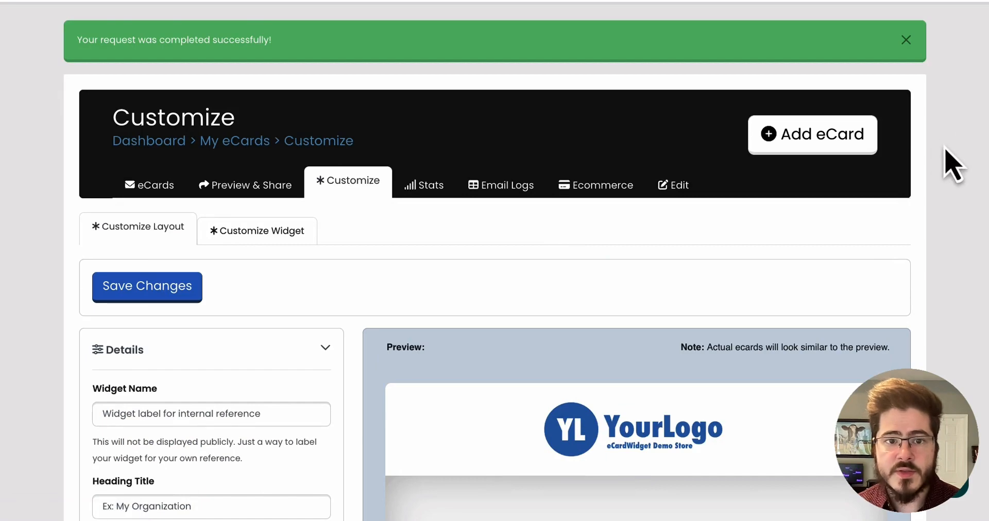
scroll(956, 229, up, 2)
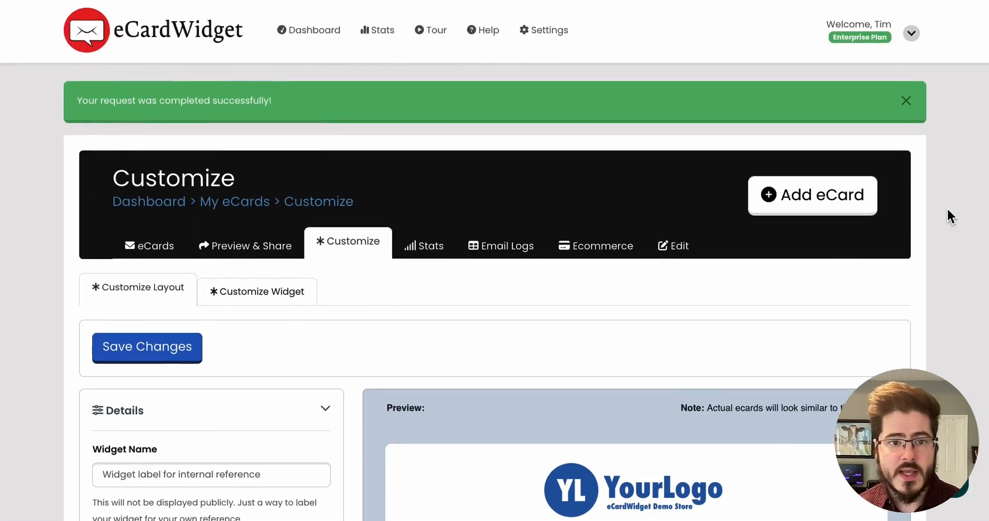
click(260, 257)
scroll(623, 254, down, 2)
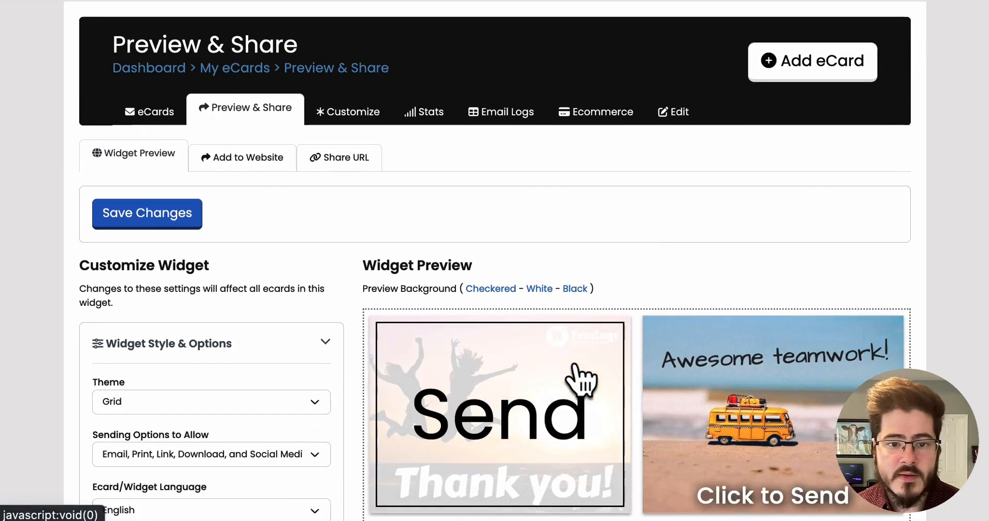
Open the Thank you ecard in the widget, preview it, and return to the sending form.
click(575, 365)
click(242, 463)
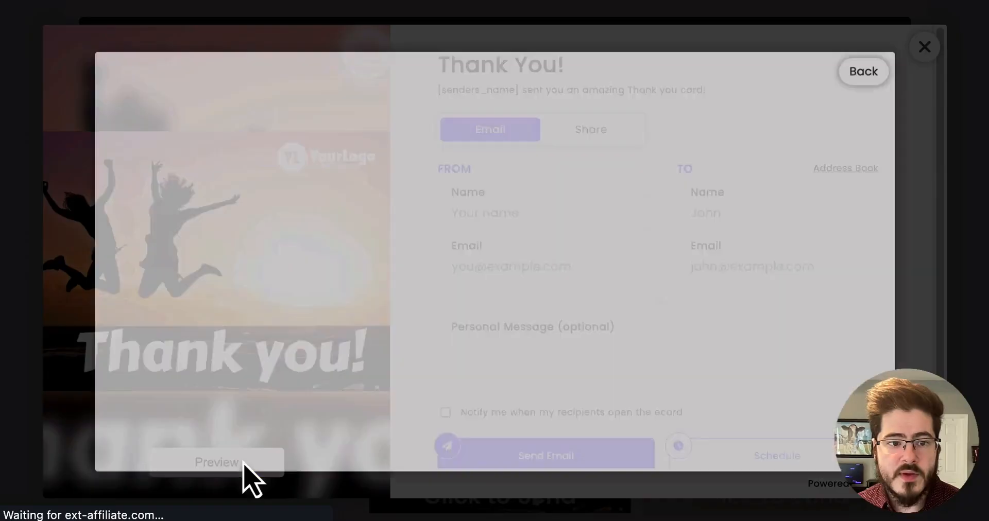
scroll(818, 180, down, 5)
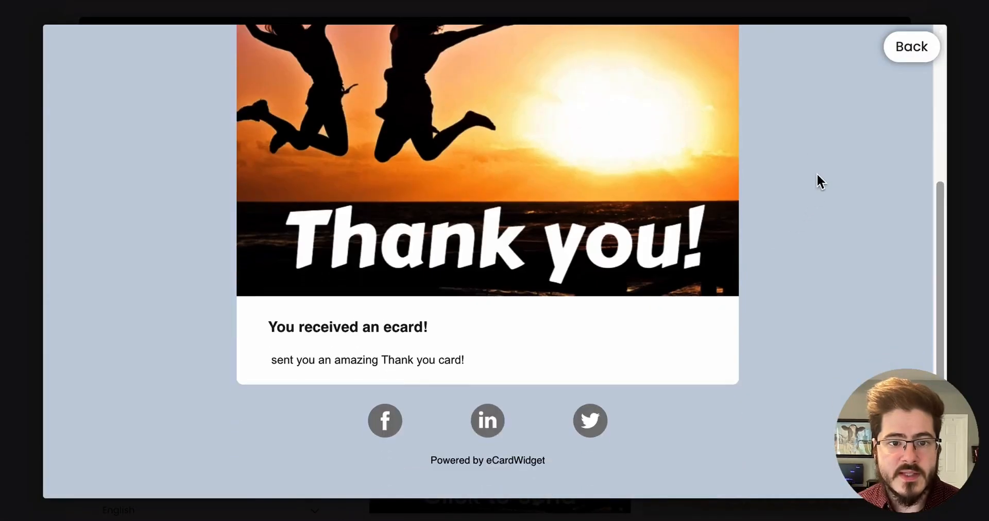
scroll(817, 173, up, 5)
drag(311, 98, 624, 100)
click(661, 119)
scroll(661, 119, down, 1)
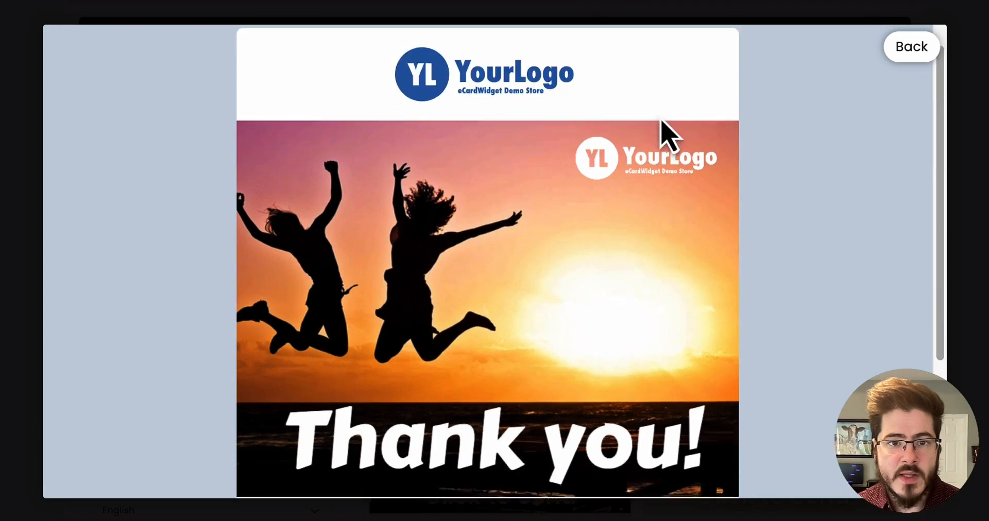
scroll(661, 247, down, 4)
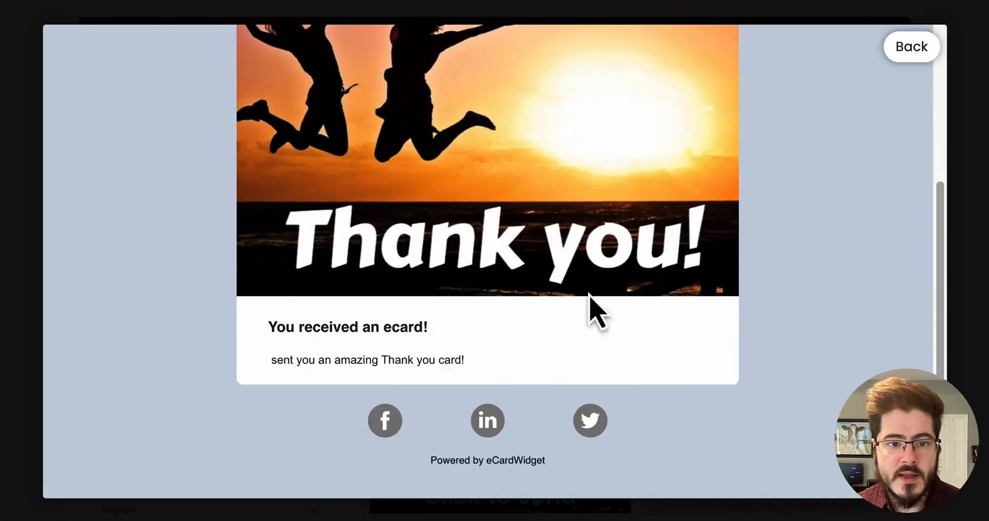
click(912, 47)
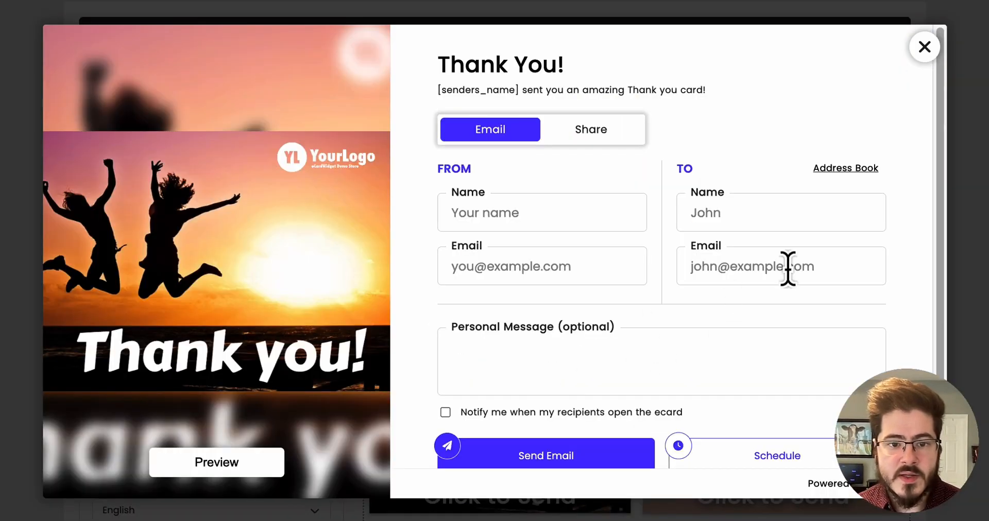
Enter Test as the sender's name and preview the ecard again.
scroll(747, 289, down, 1)
click(547, 167)
text(Test)
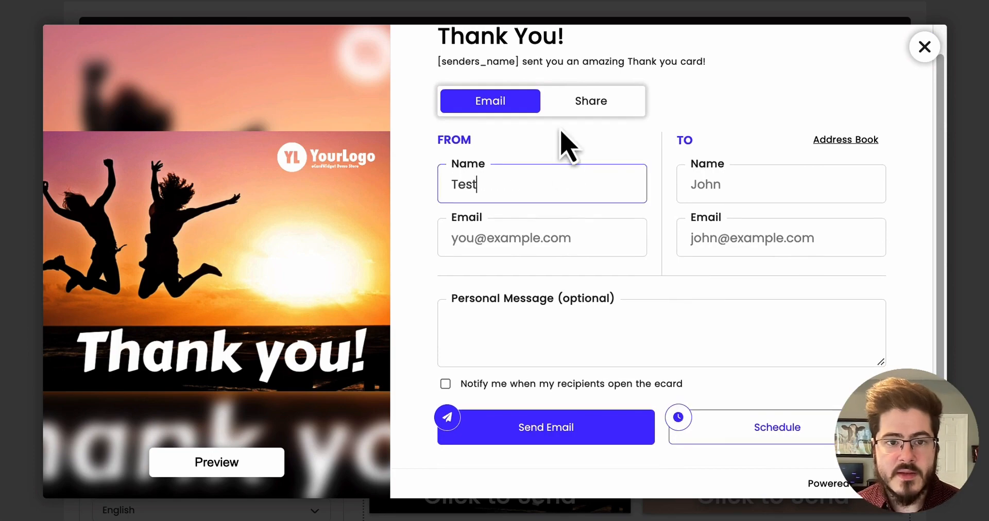
click(188, 453)
scroll(608, 242, down, 4)
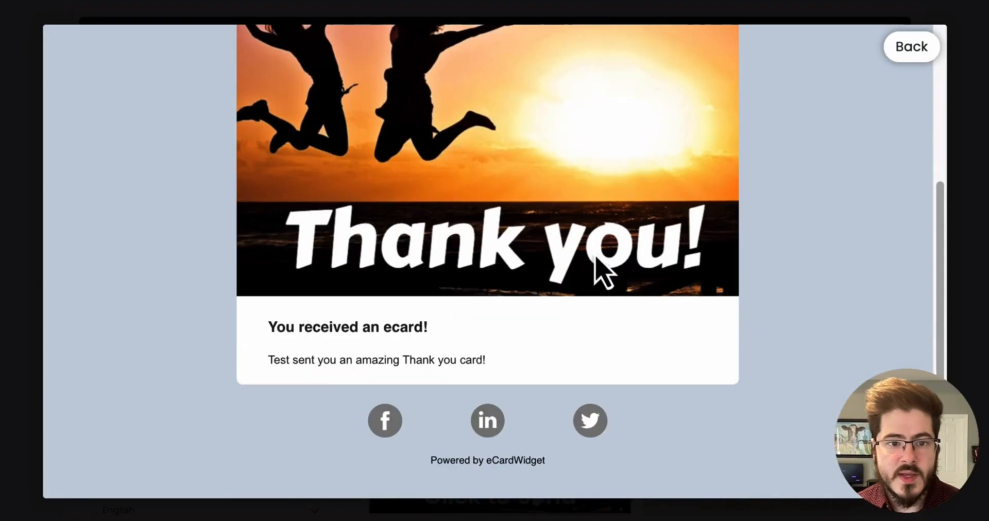
Leave the Thank you ecard preview and close the sending form.
drag(253, 364, 550, 378)
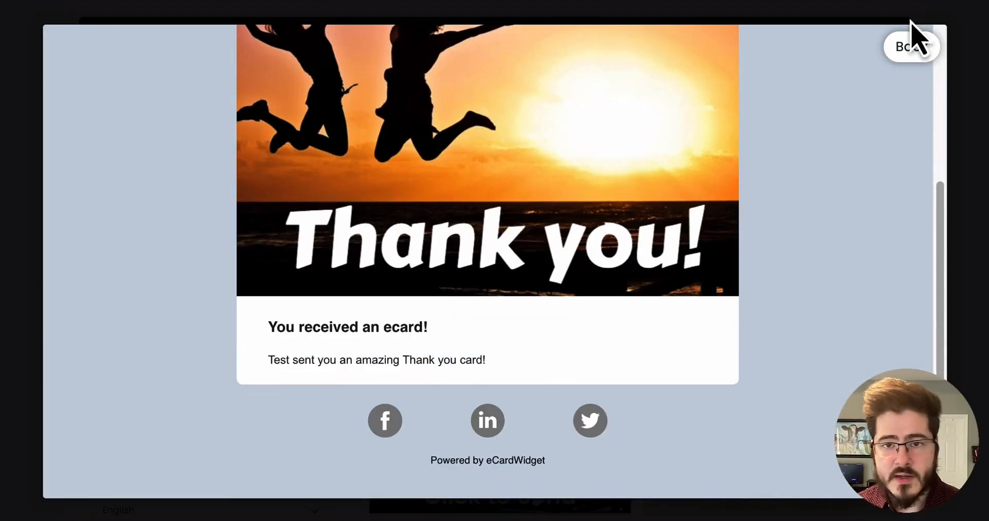
click(912, 46)
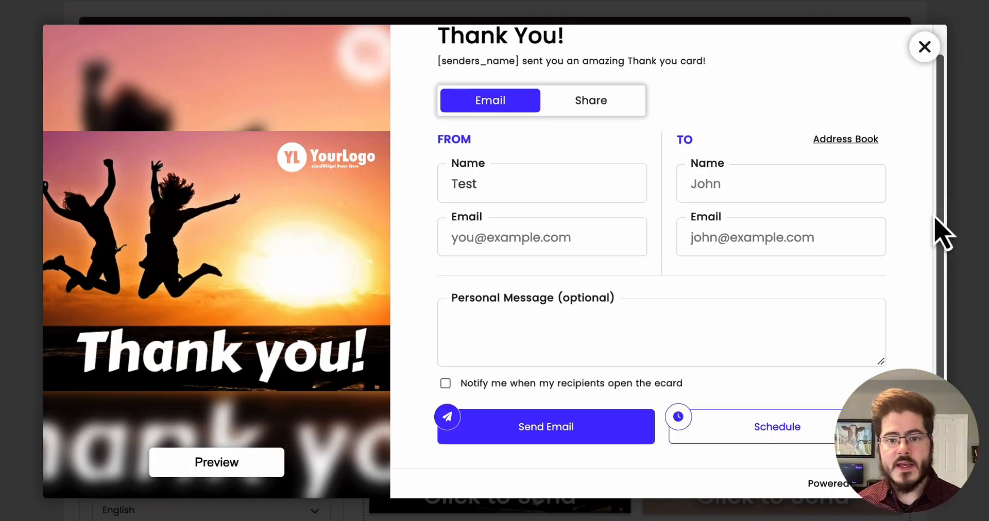
scroll(945, 225, up, 1)
click(924, 46)
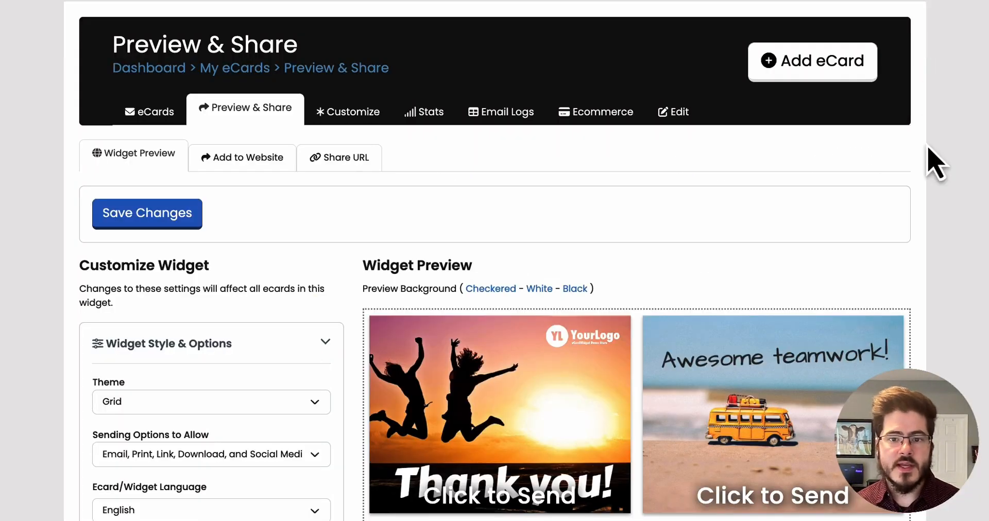
Open the Add to Website section and review the page of supported website platforms.
scroll(945, 194, up, 3)
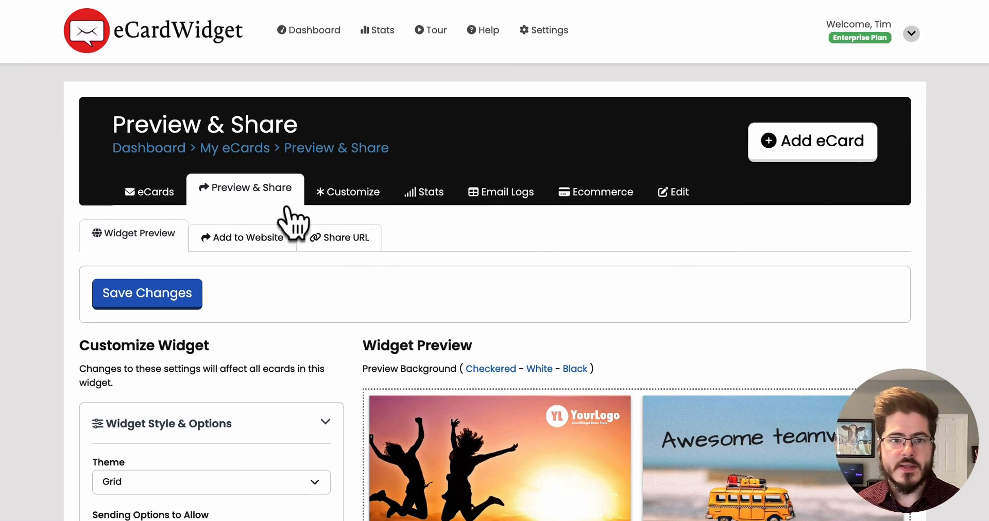
click(229, 238)
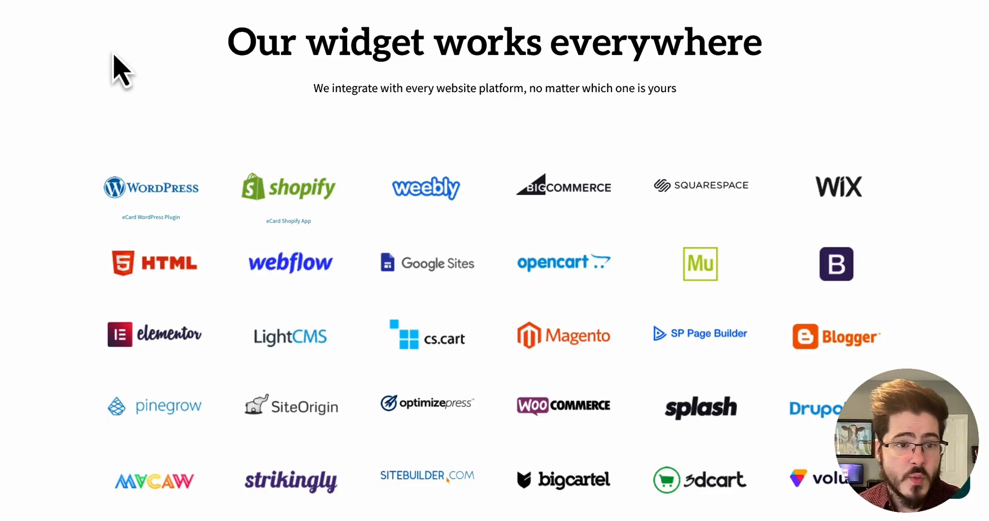
drag(110, 51, 981, 231)
click(961, 237)
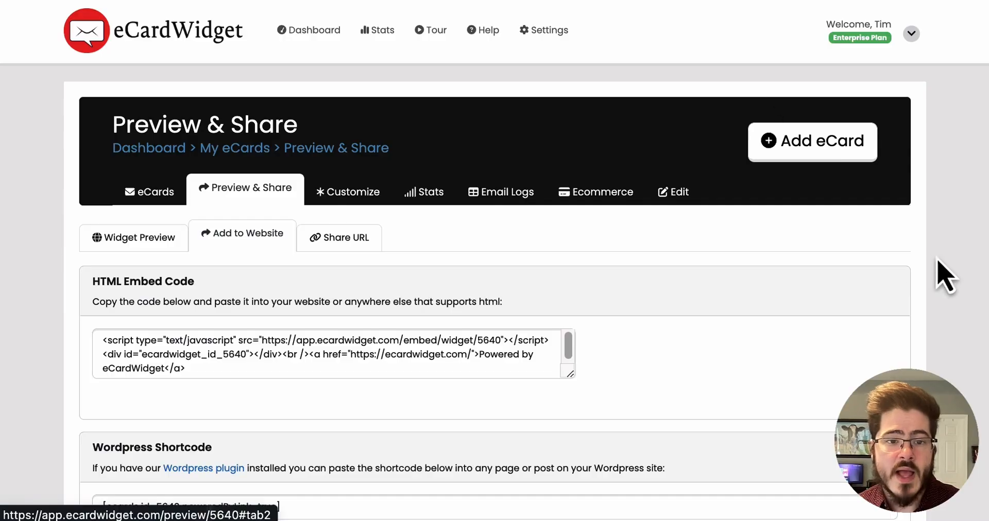
Copy the widget's HTML embed code.
scroll(737, 355, down, 2)
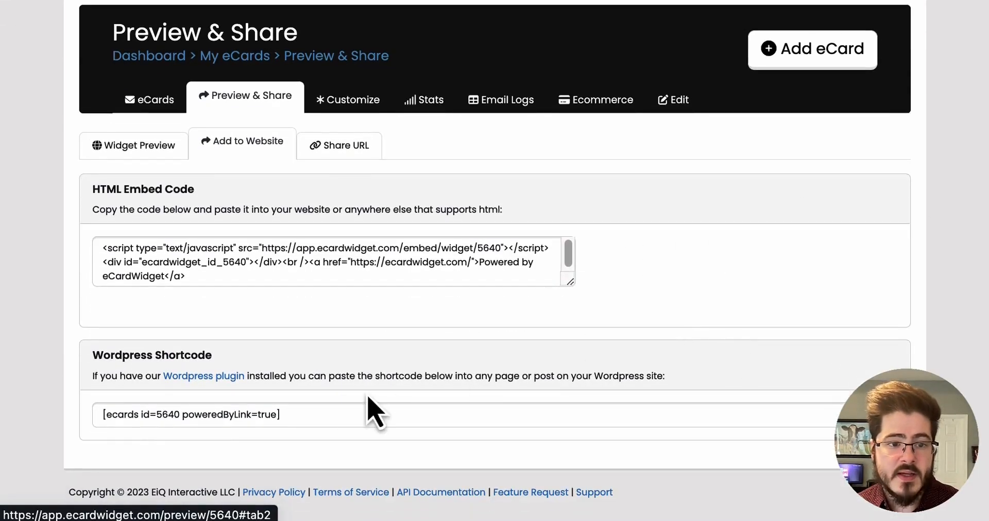
click(326, 413)
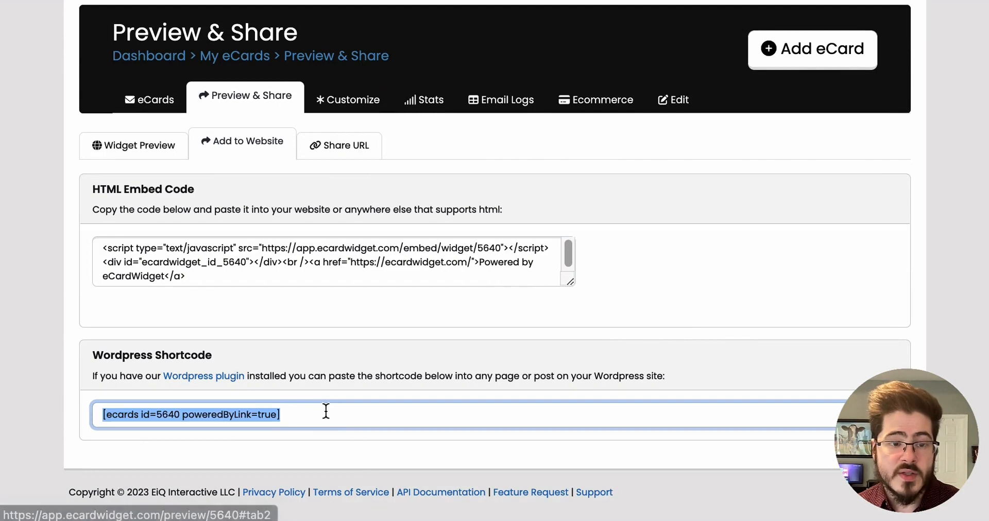
click(284, 278)
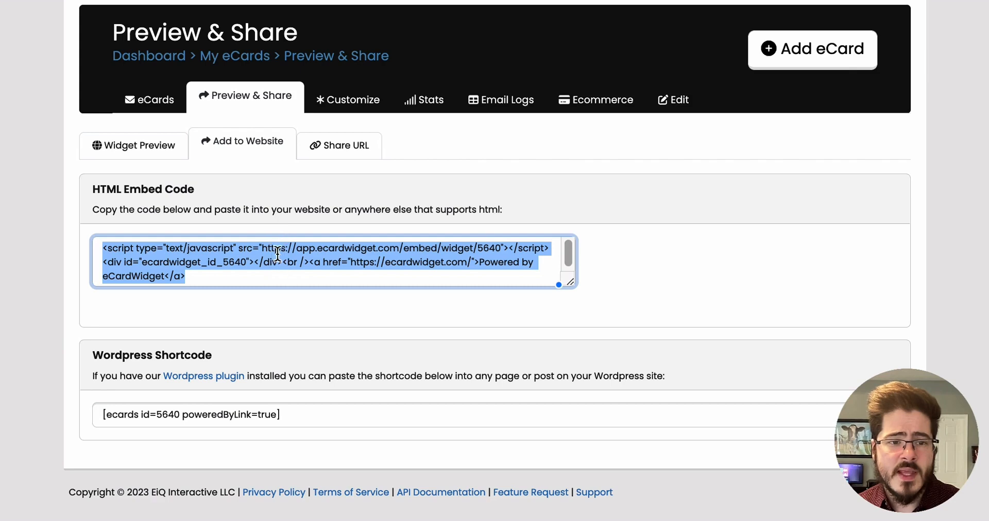
right_click(278, 253)
click(308, 254)
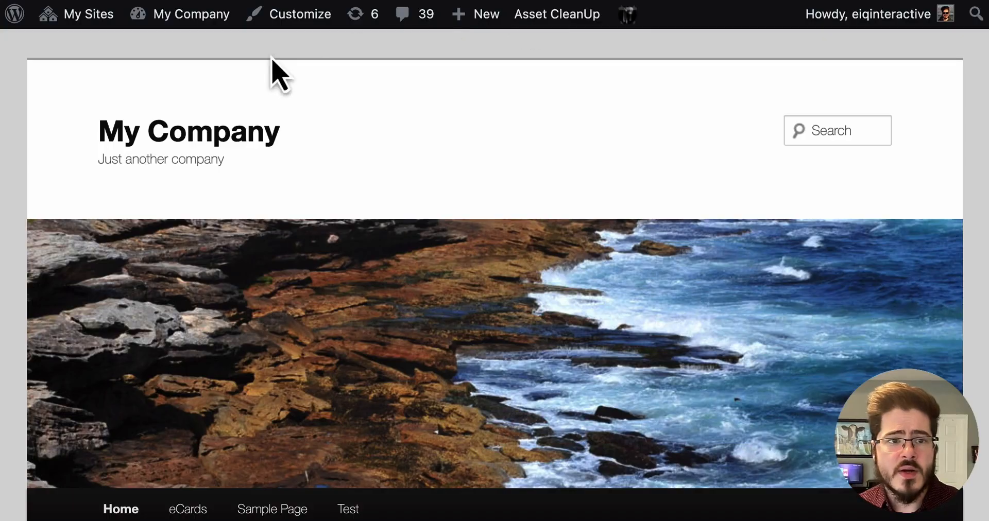
Switch to the WordPress site and create a new page titled Send an eCard.
mouse_move(459, 18)
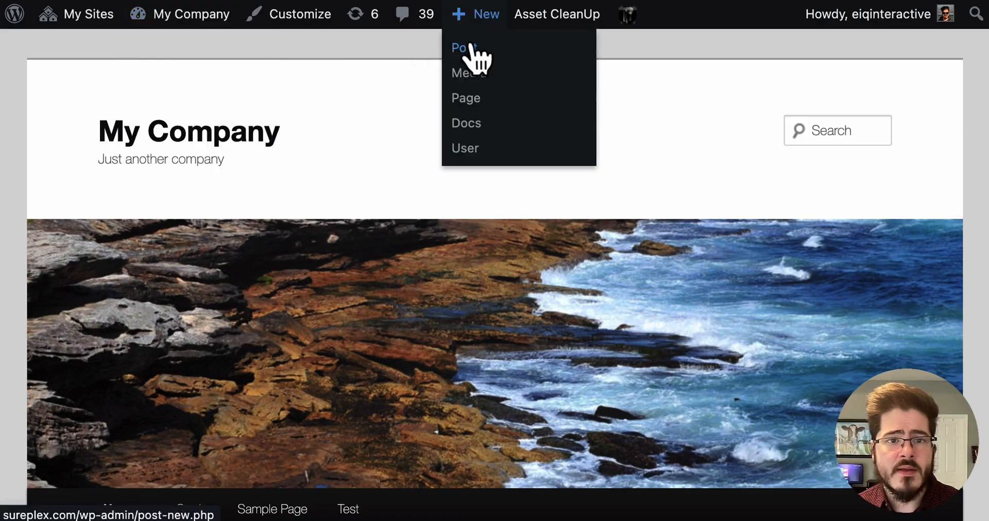
click(465, 99)
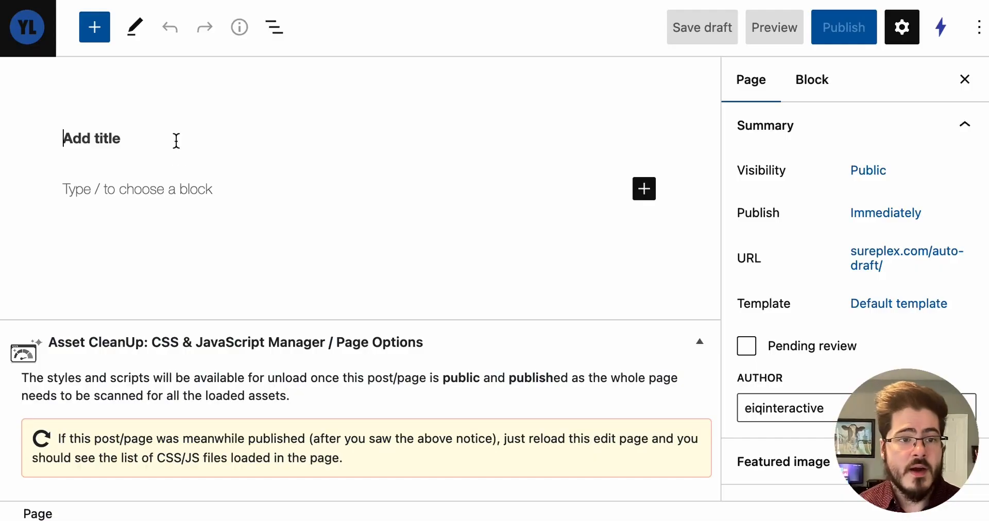
text(My e)
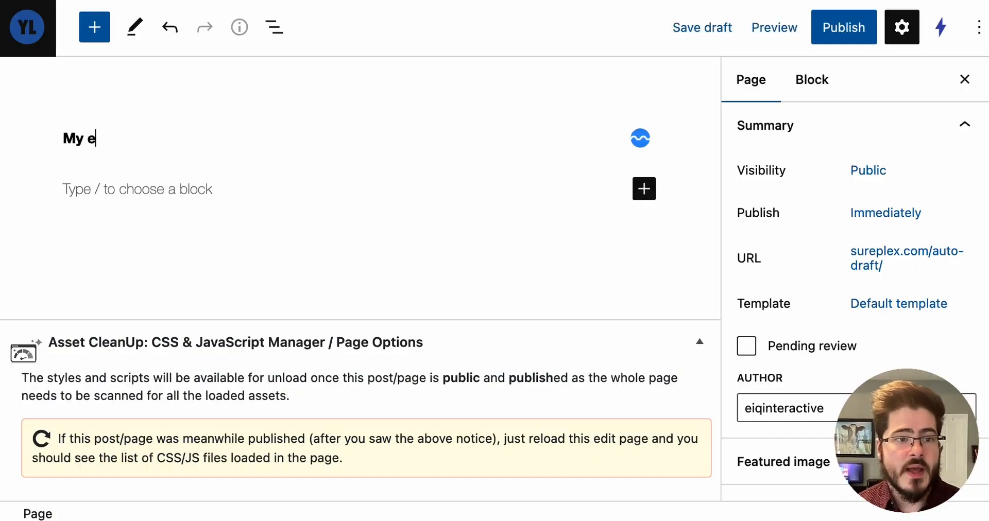
text(Card)
key(ctrl+a)
text(Send an eCard)
Add the paragraph "Choose from the eCards below and send one to a friend" below the title.
click(95, 187)
text(Choose from the eCards below and send one to a friend)
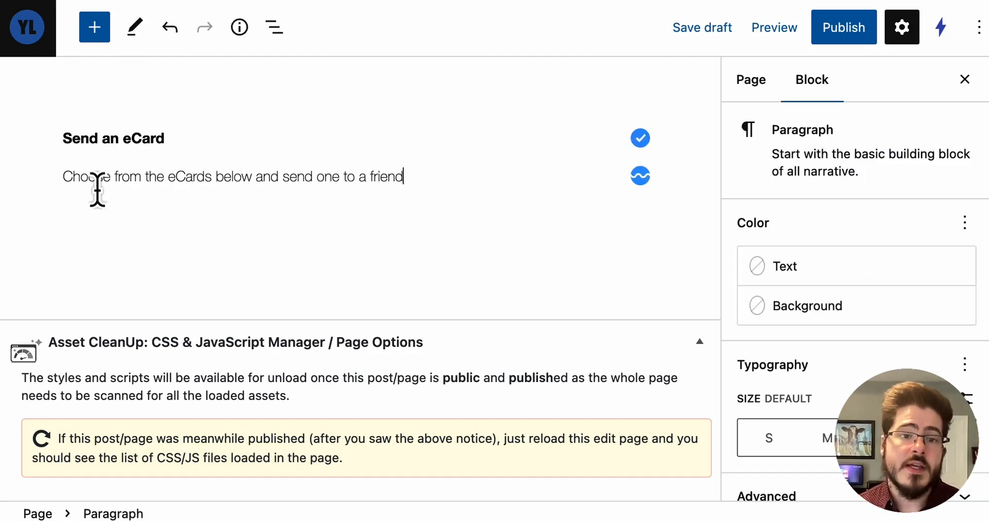
click(435, 308)
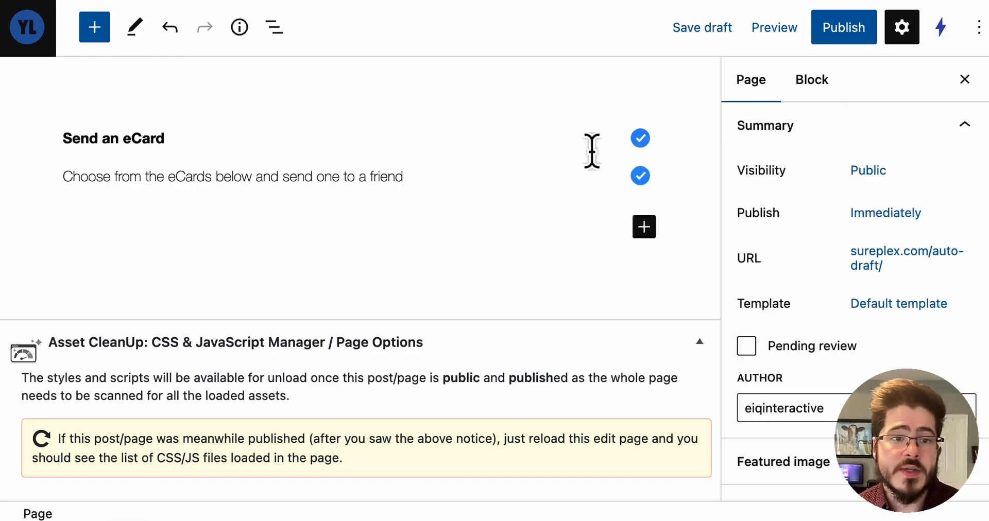
Insert a Custom HTML block and paste the widget embed code into it.
click(643, 227)
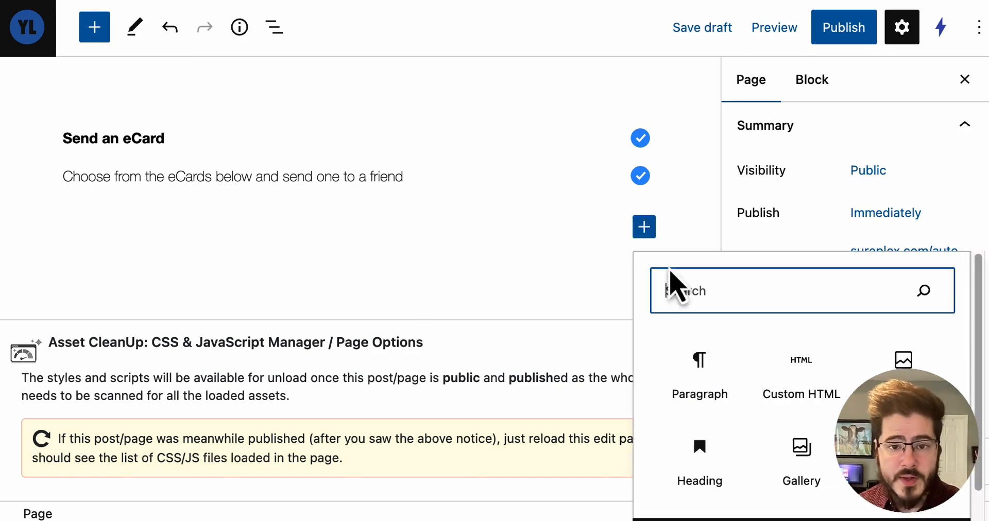
click(801, 376)
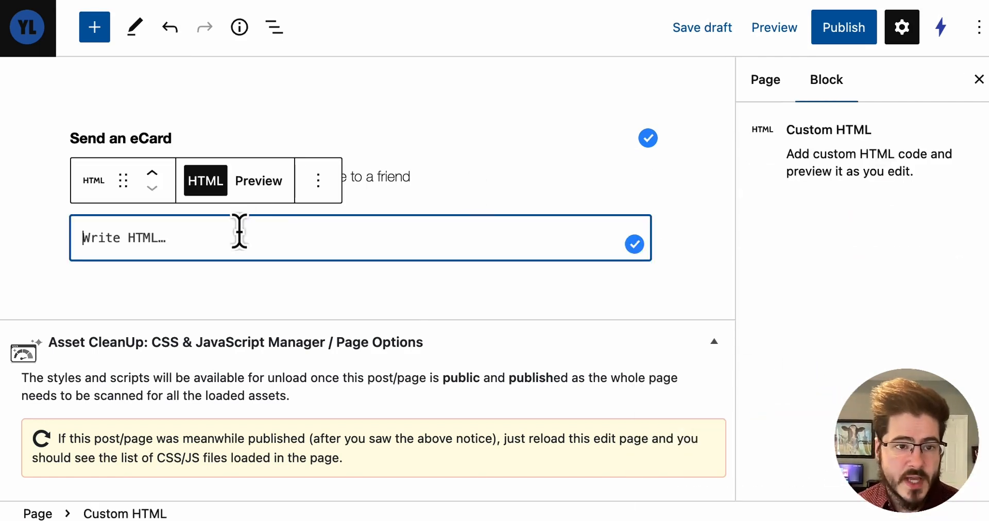
key(super+v)
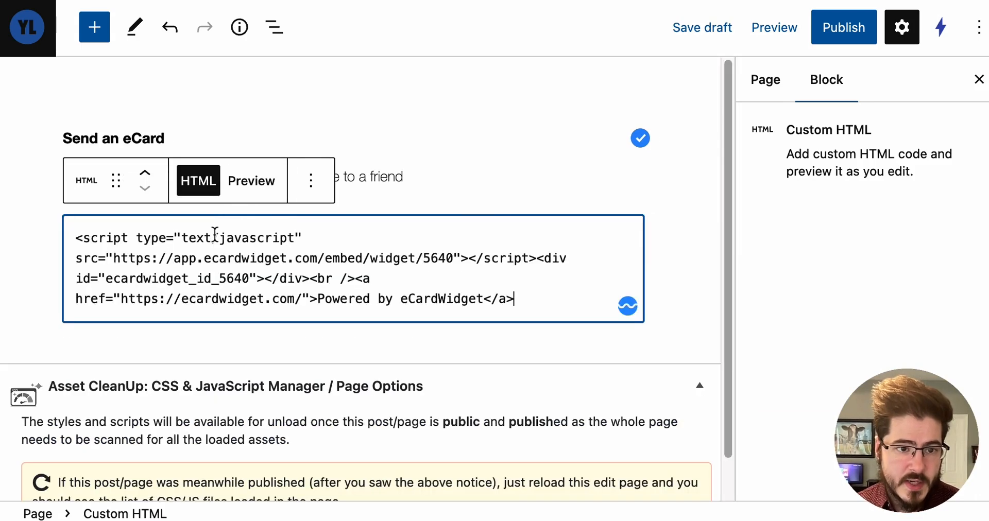
click(689, 280)
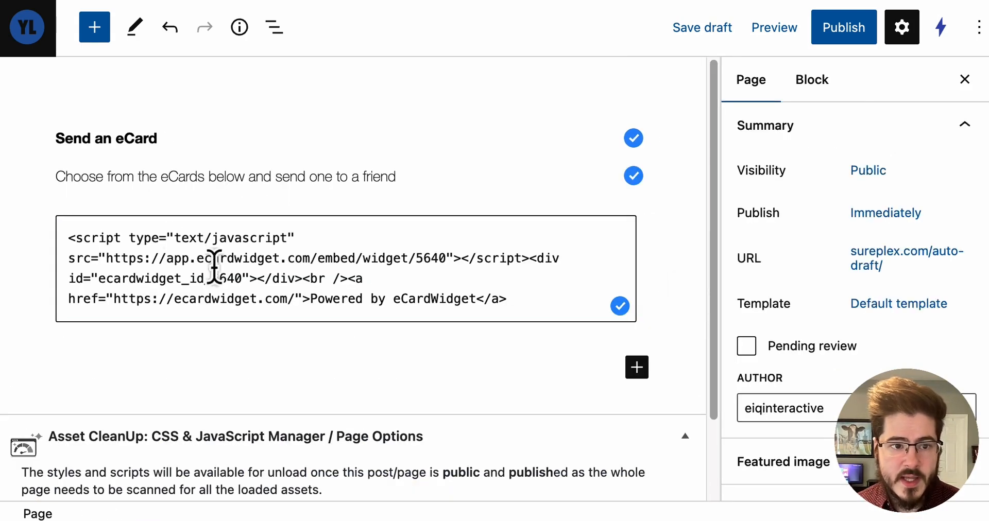
Preview the page in a new tab and scroll down to the embedded ecard widget.
drag(55, 229, 569, 315)
click(656, 320)
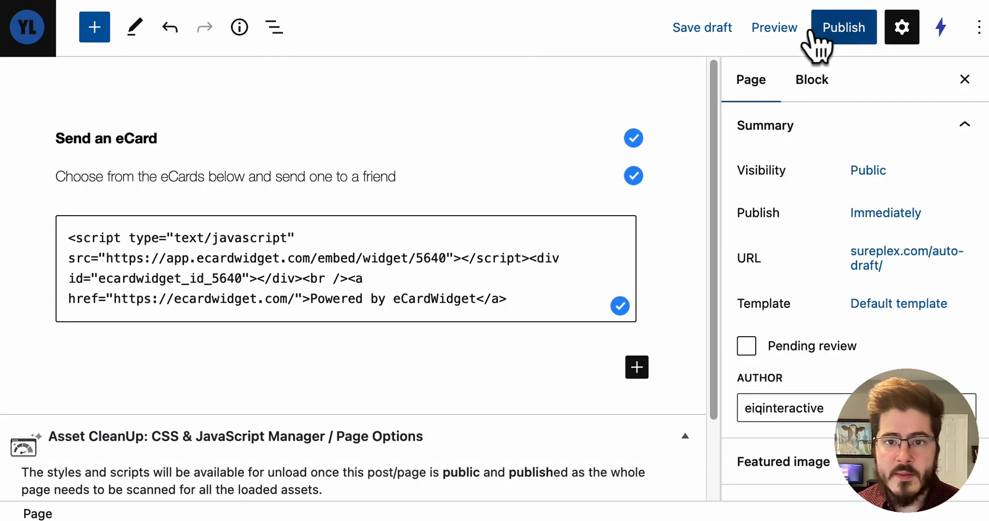
click(775, 39)
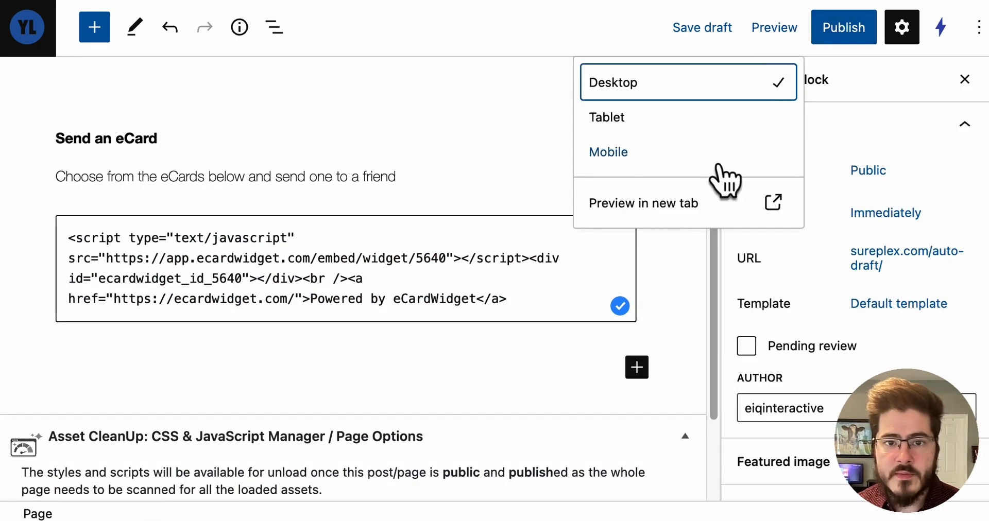
click(770, 201)
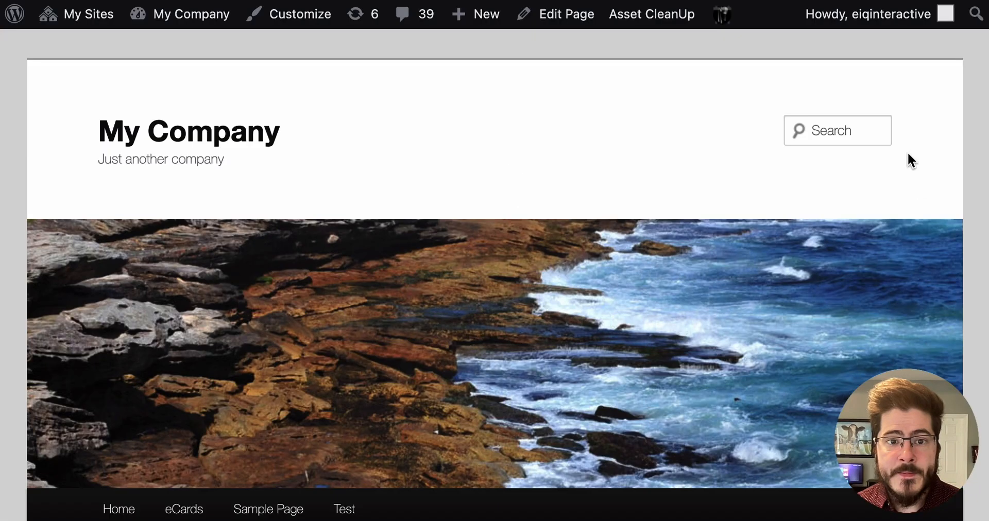
scroll(907, 152, down, 2)
scroll(984, 214, down, 8)
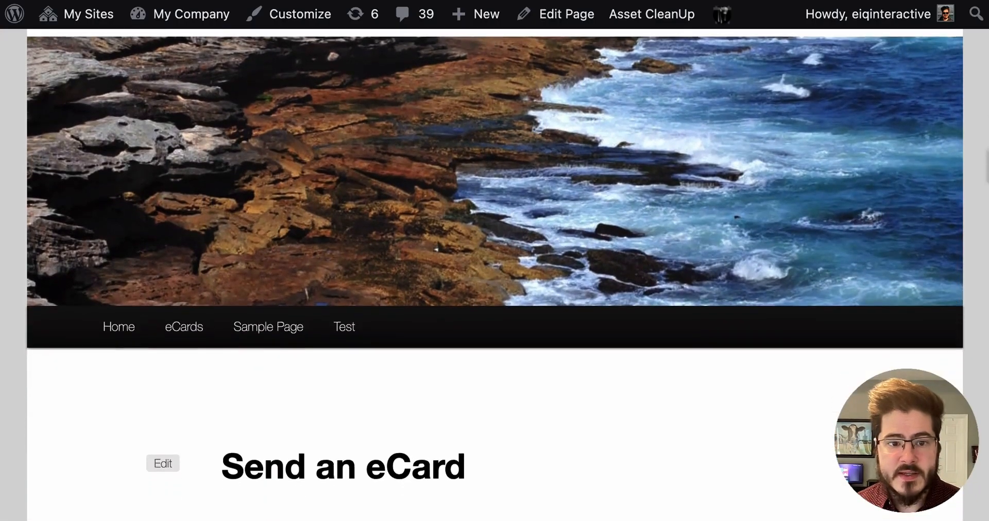
scroll(986, 278, down, 4)
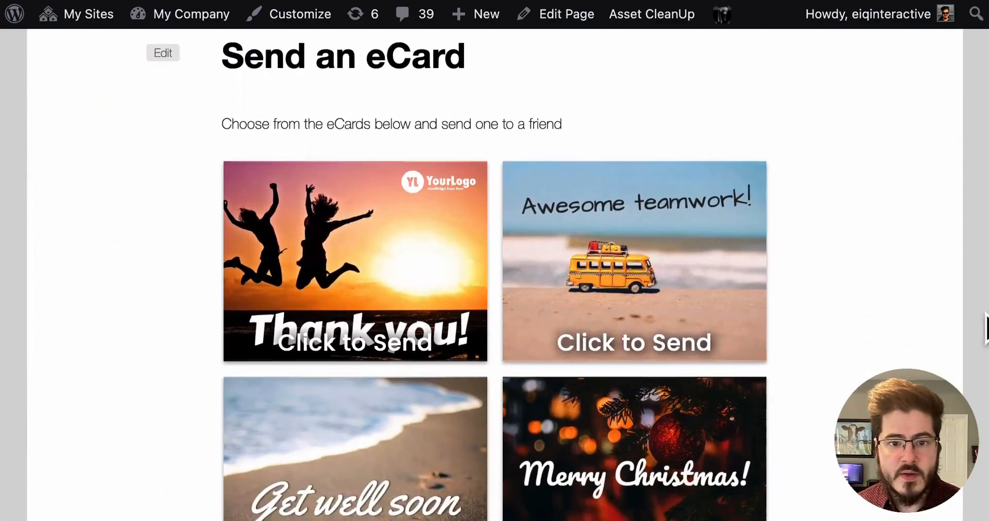
Open the Awesome teamwork ecard from the embedded widget, view its form, and close it.
click(644, 170)
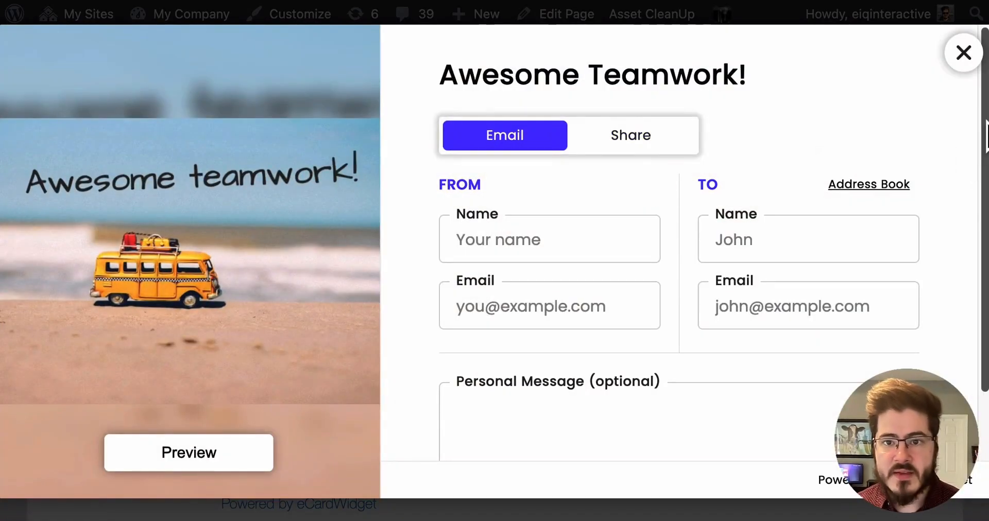
scroll(953, 145, down, 2)
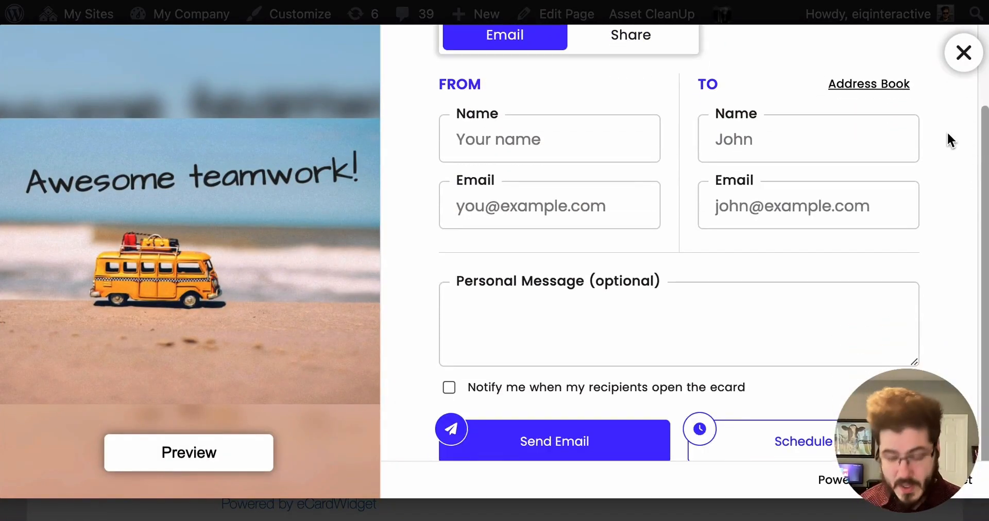
scroll(948, 135, up, 2)
click(963, 52)
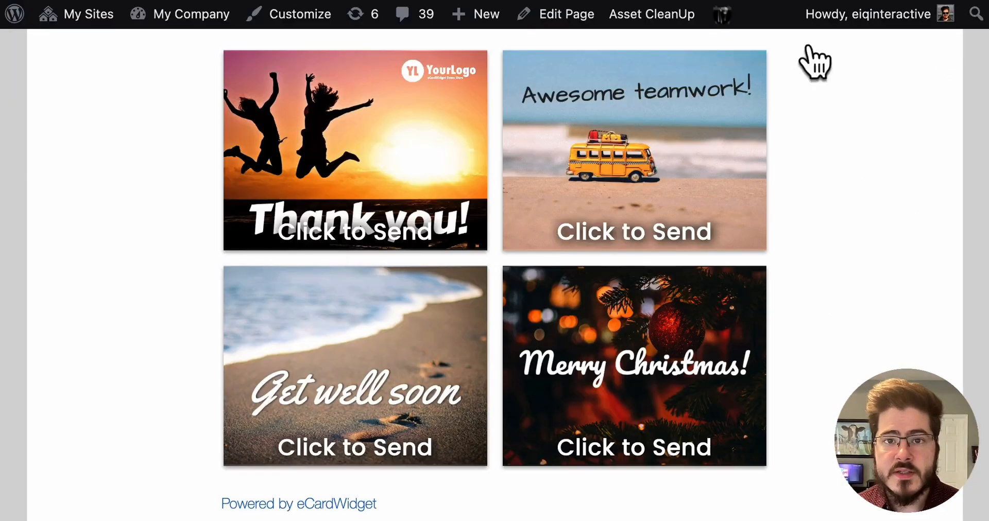
scroll(900, 218, up, 3)
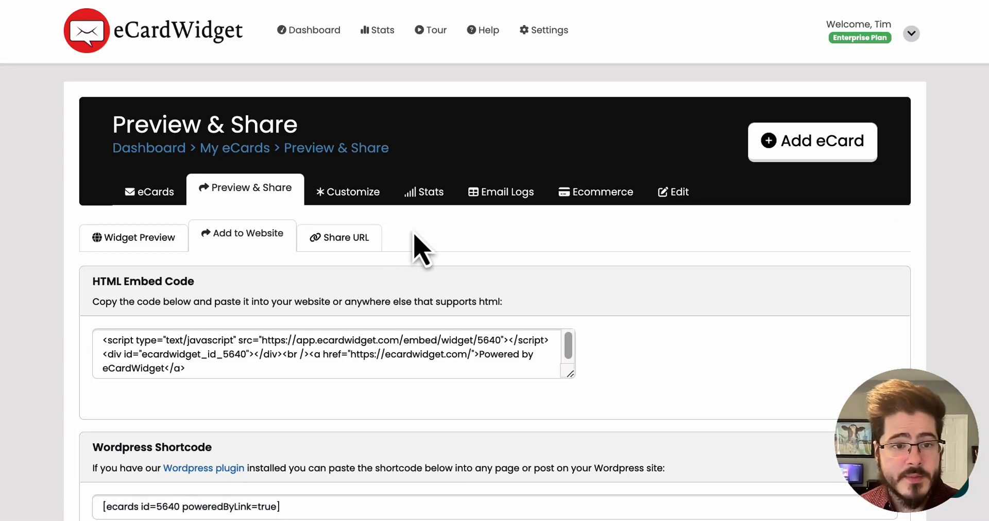
Open the Share URL section and select the widget's share link.
click(341, 238)
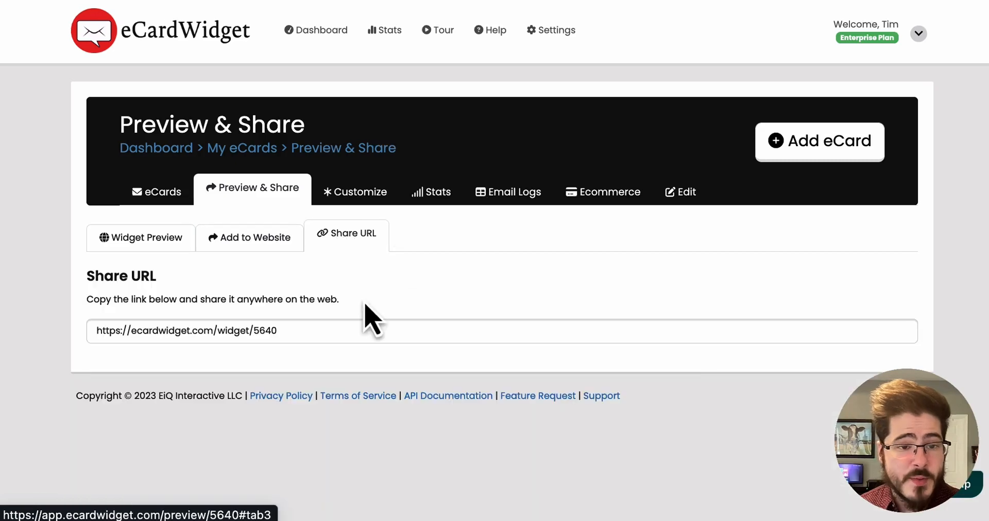
click(347, 329)
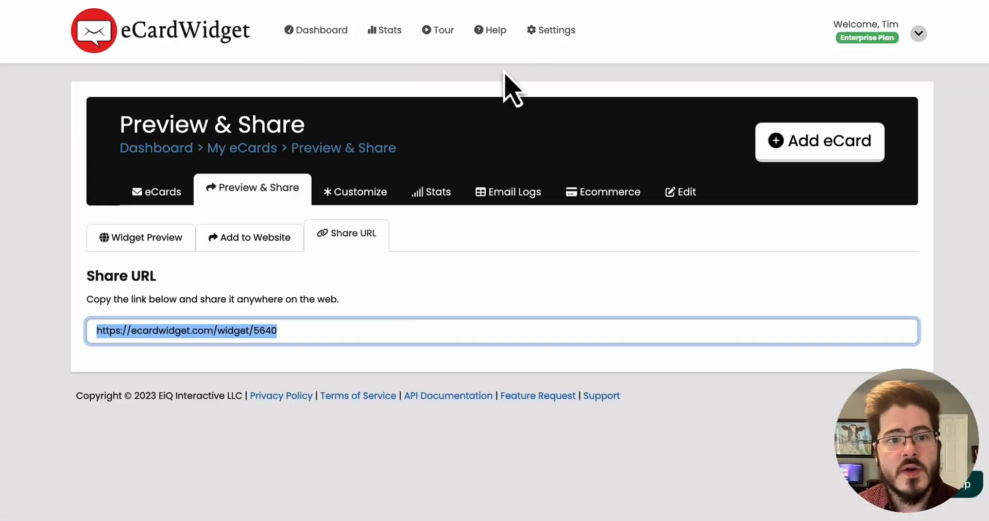
click(497, 83)
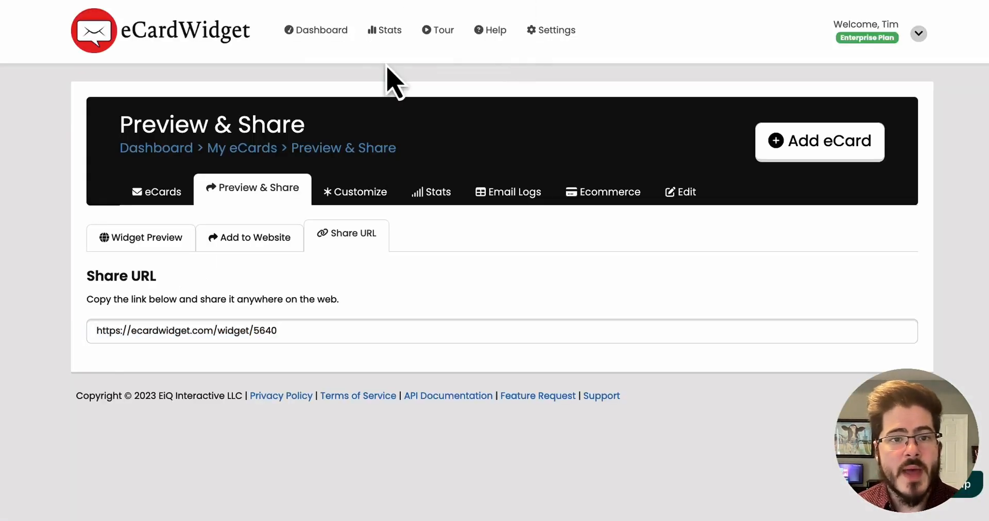
Open the Statistics page and inspect the data points on the daily chart.
click(380, 34)
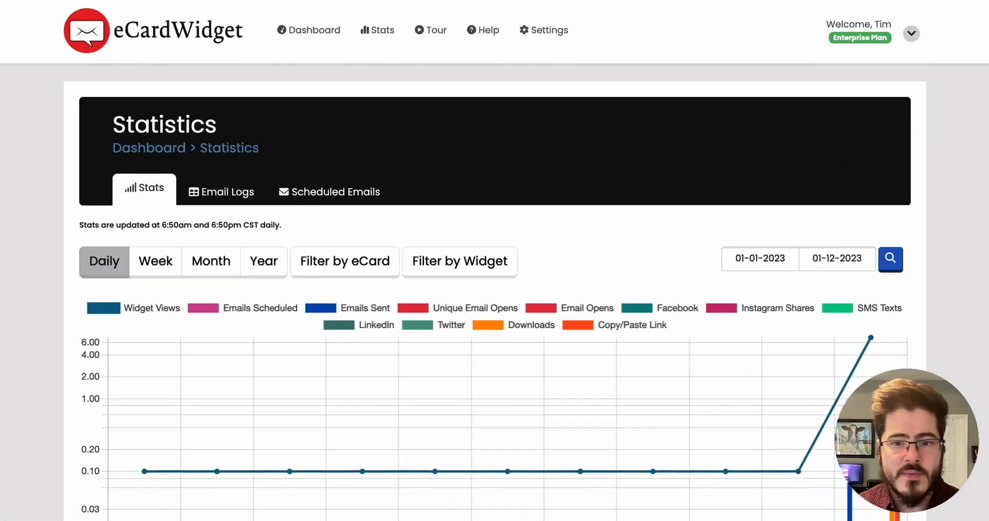
scroll(879, 303, down, 3)
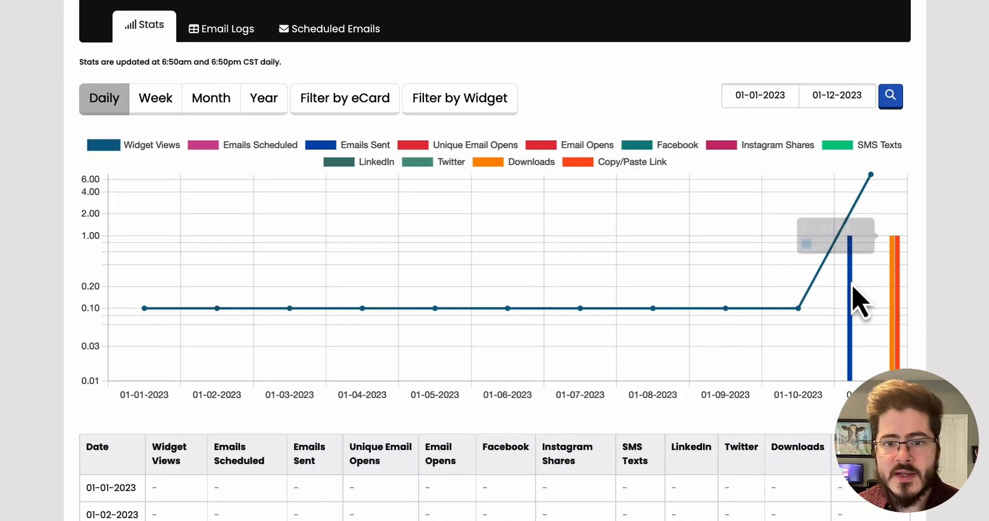
mouse_move(852, 297)
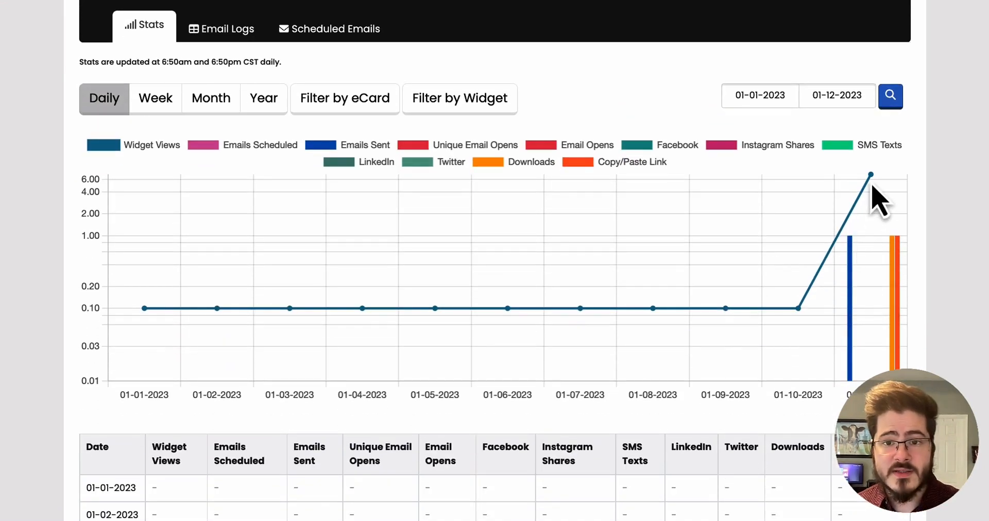
mouse_move(872, 178)
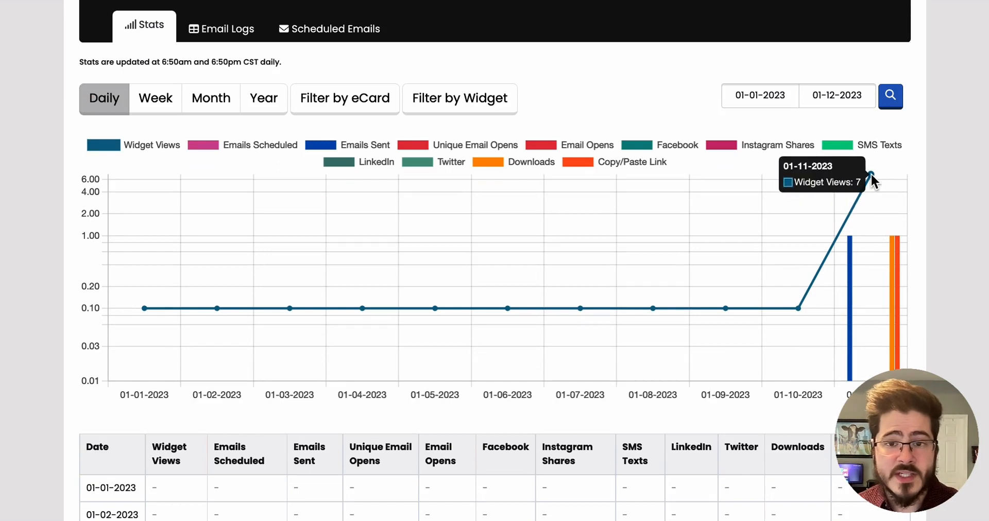
Inspect the remaining bars on the daily statistics chart, then open the Scheduled Emails tab.
mouse_move(892, 257)
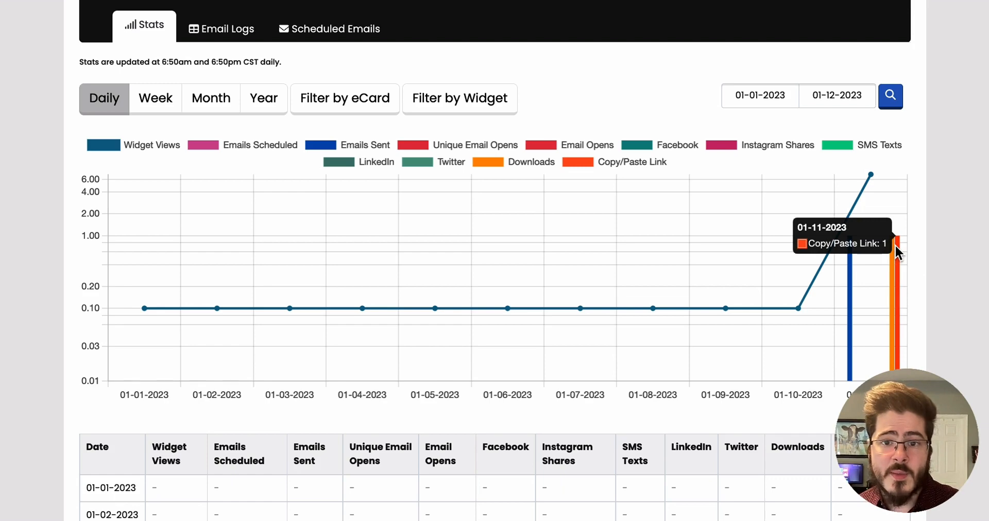
scroll(894, 257, down, 6)
scroll(895, 261, up, 6)
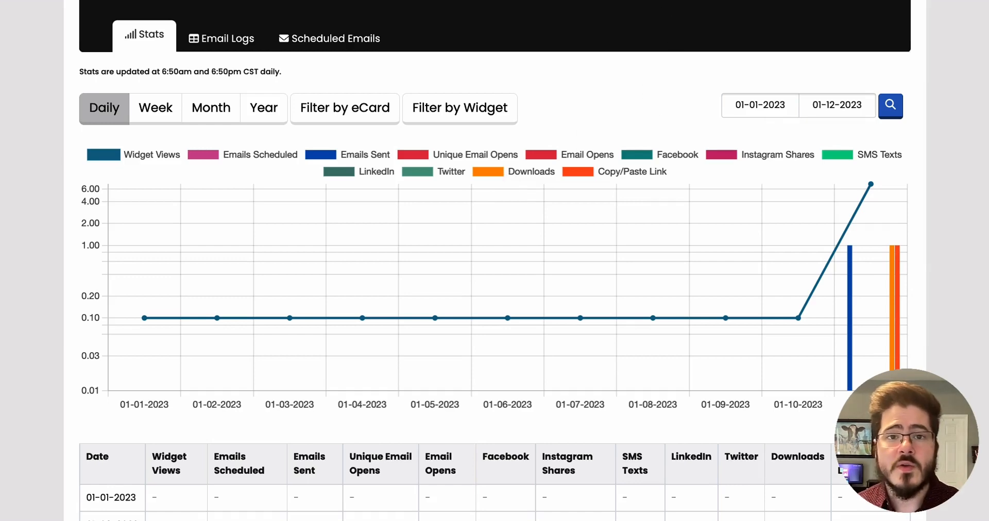
scroll(615, 67, up, 3)
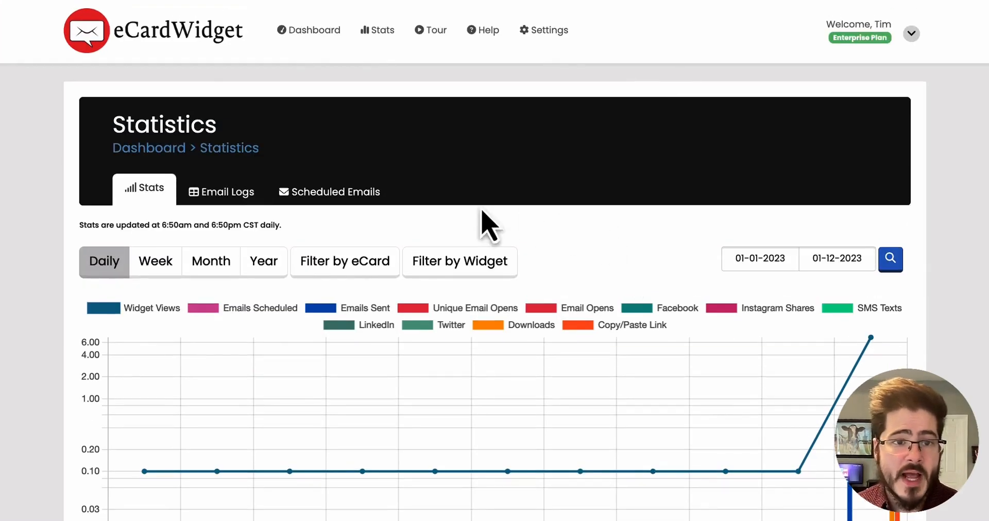
click(303, 199)
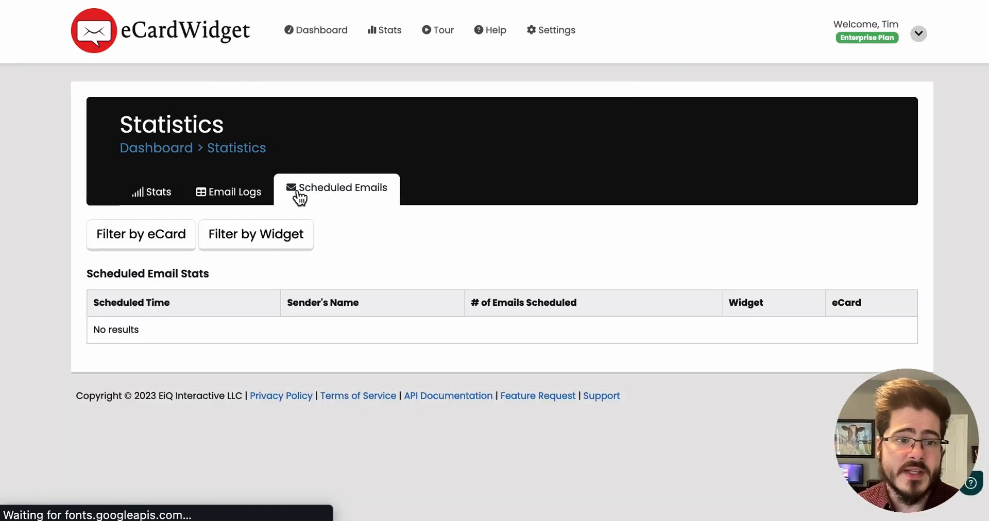
Open the Email Logs tab and scroll through its log table.
click(221, 194)
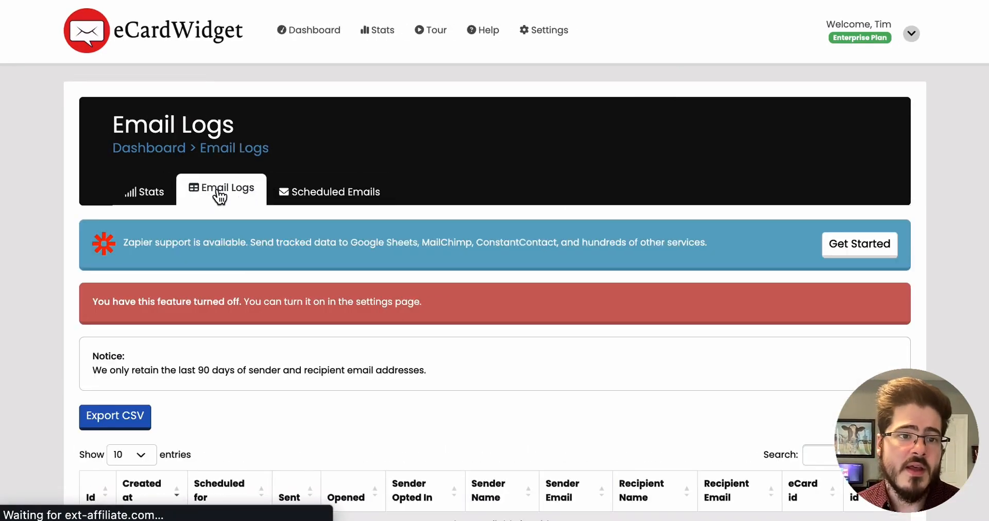
scroll(688, 376, down, 3)
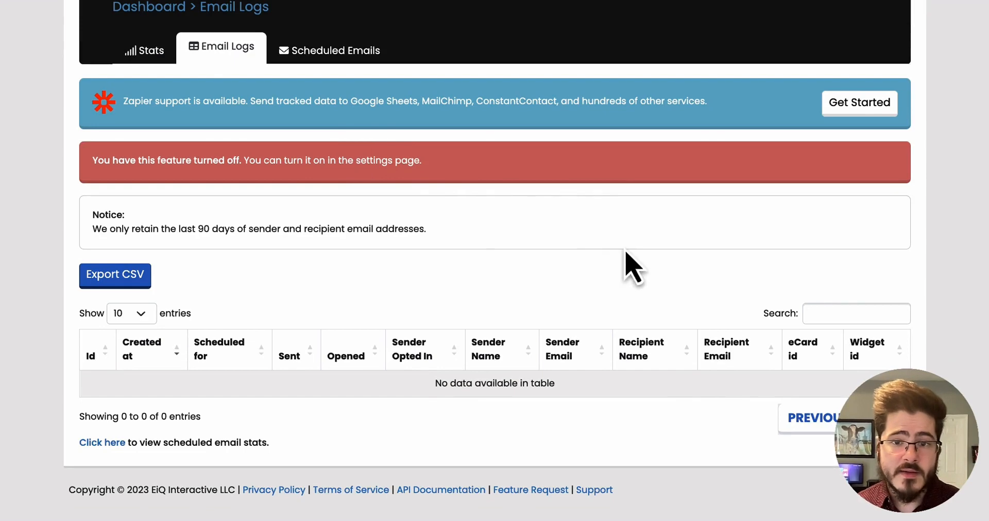
scroll(625, 265, up, 3)
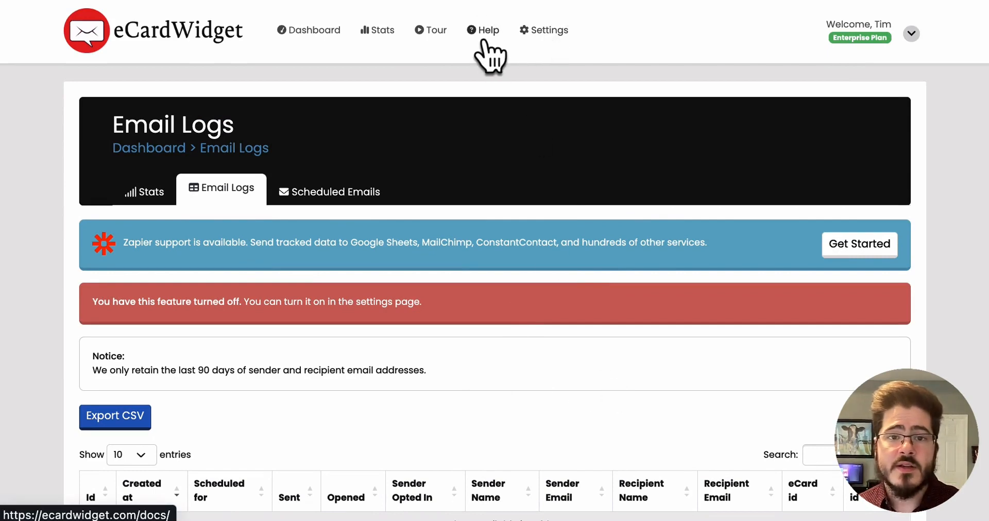
Open the Thank you ecard from the public widget page and preview it down to its footer.
click(564, 31)
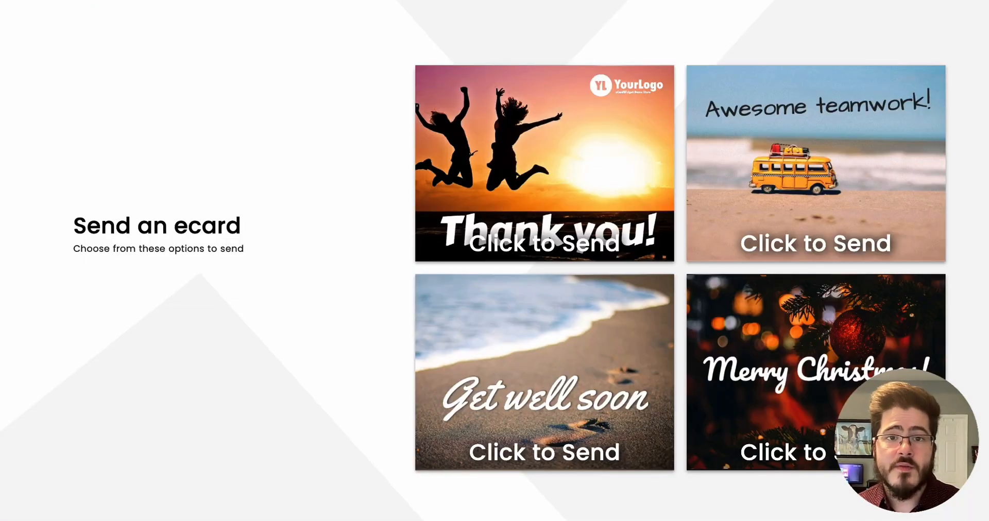
click(585, 221)
click(229, 466)
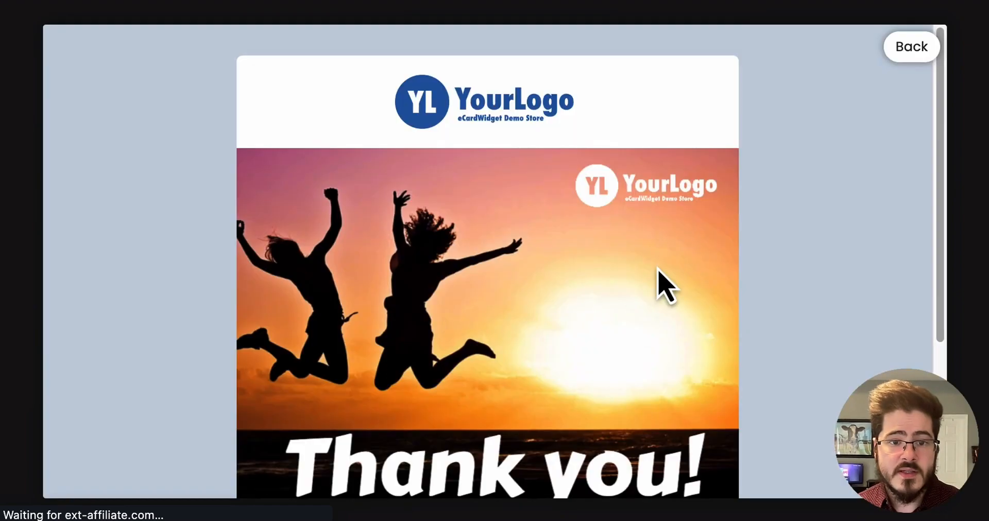
scroll(662, 287, down, 5)
drag(402, 460, 635, 467)
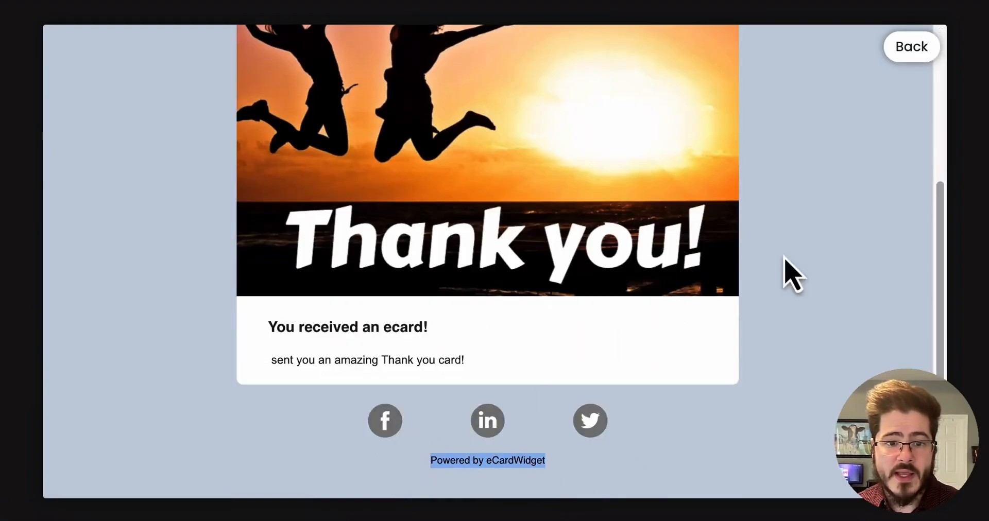
Return from the preview to the ecard form and switch to its Share tab.
click(909, 48)
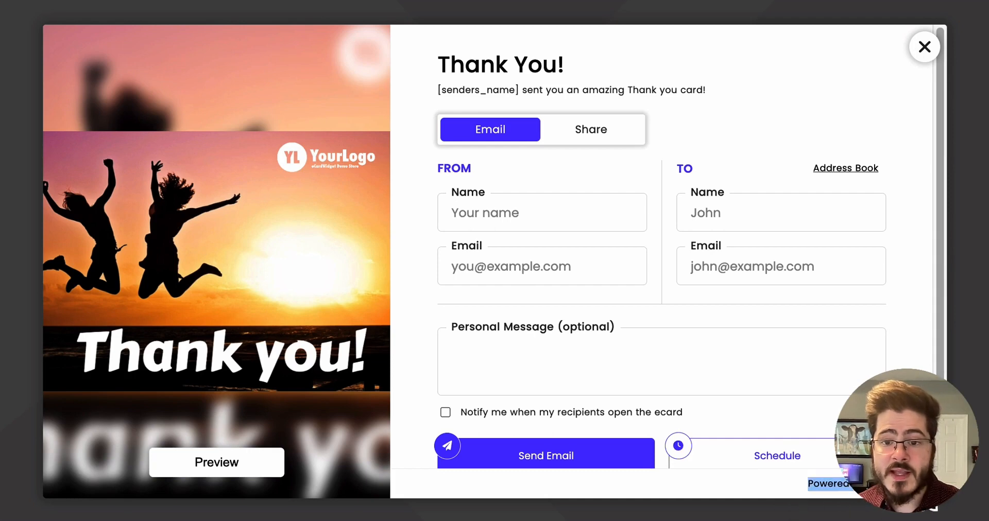
click(612, 138)
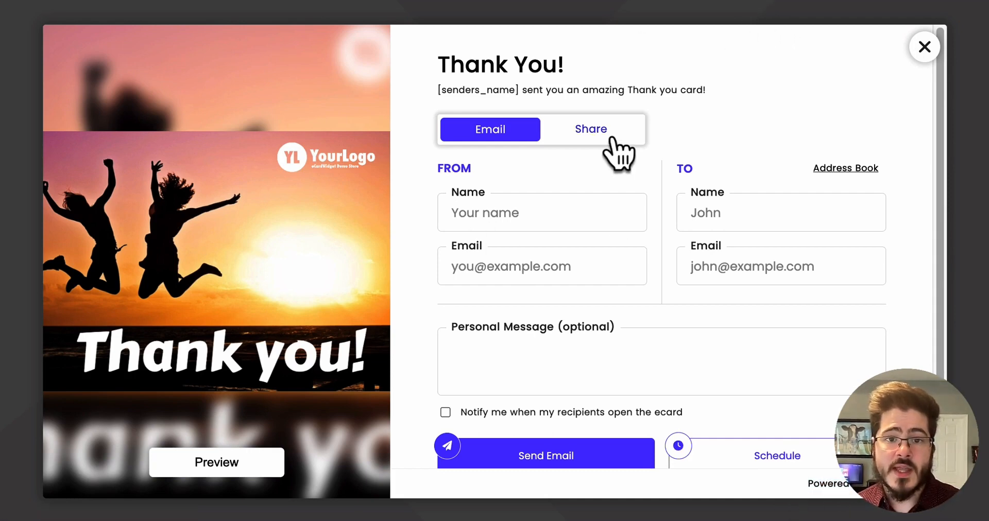
click(580, 336)
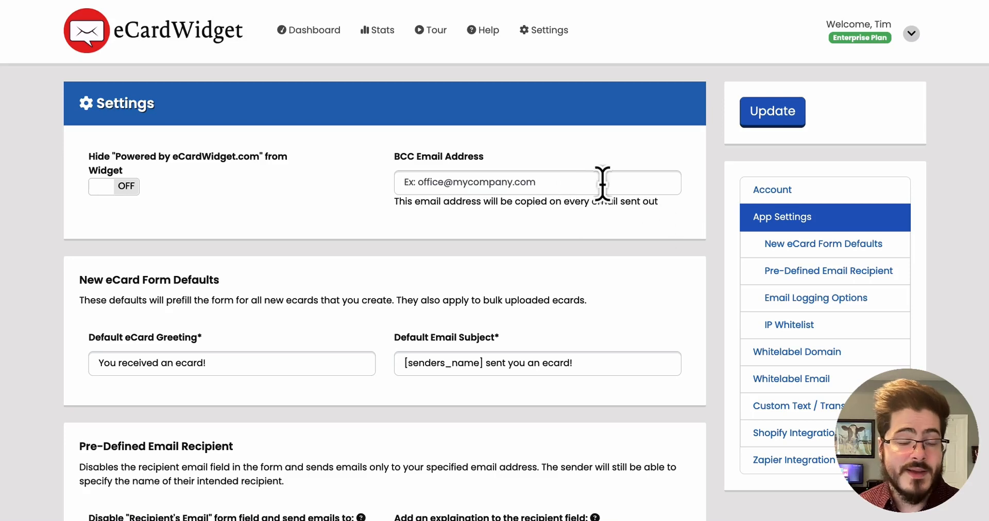
Review the App Settings page from the BCC email address field down to the IP whitelist.
drag(392, 155, 643, 225)
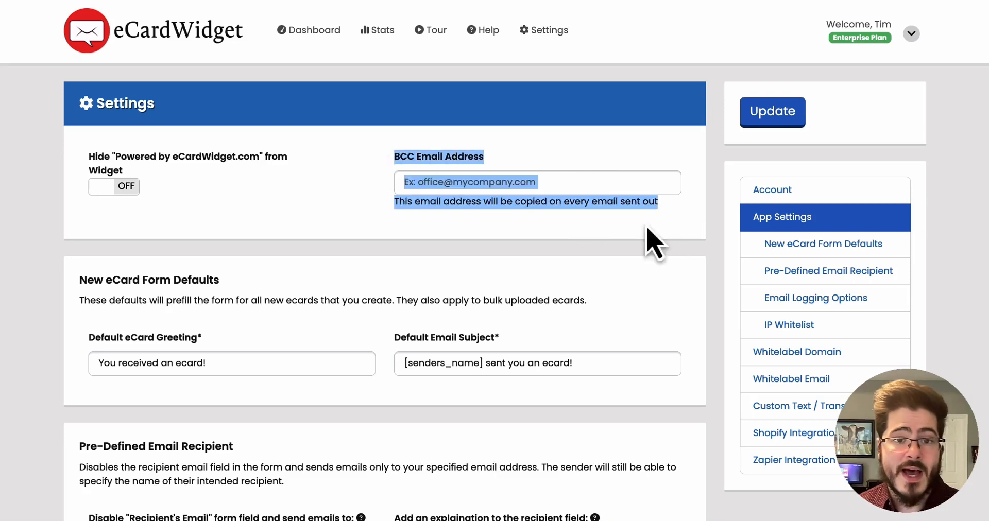
click(676, 214)
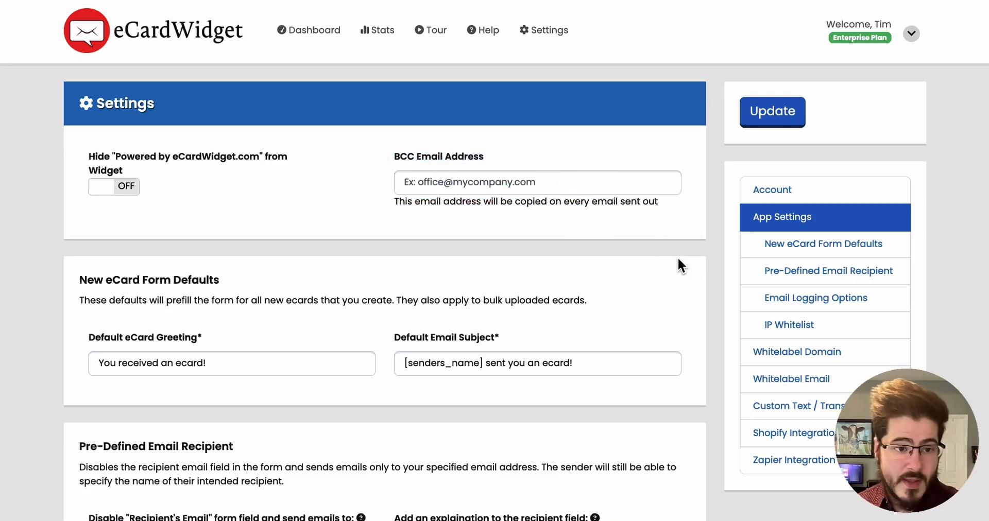
scroll(678, 256, down, 3)
scroll(78, 257, down, 1)
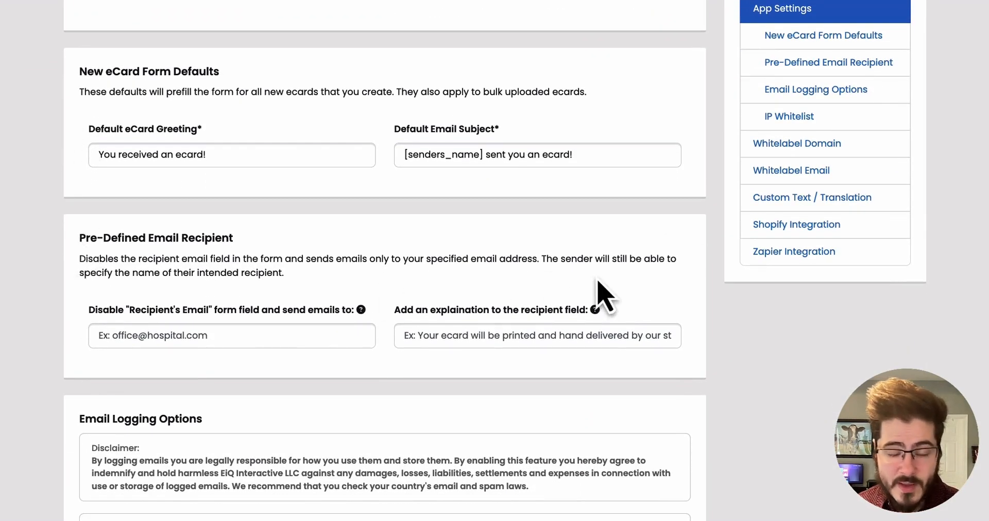
scroll(662, 291, down, 2)
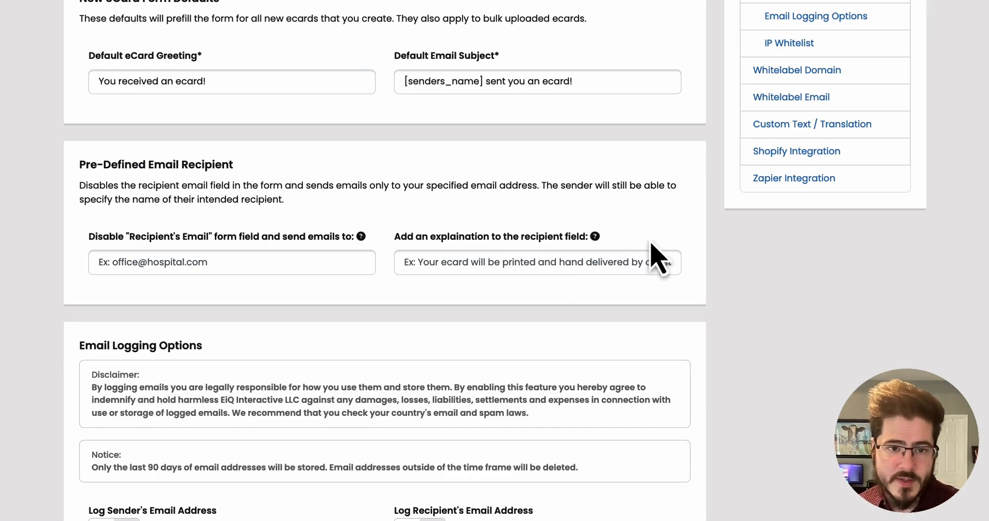
scroll(724, 336, down, 5)
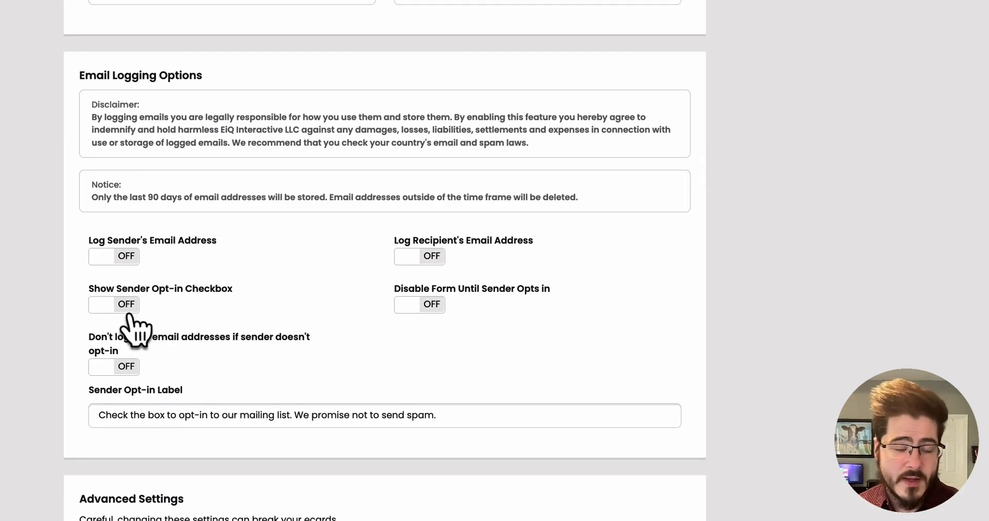
scroll(657, 353, down, 6)
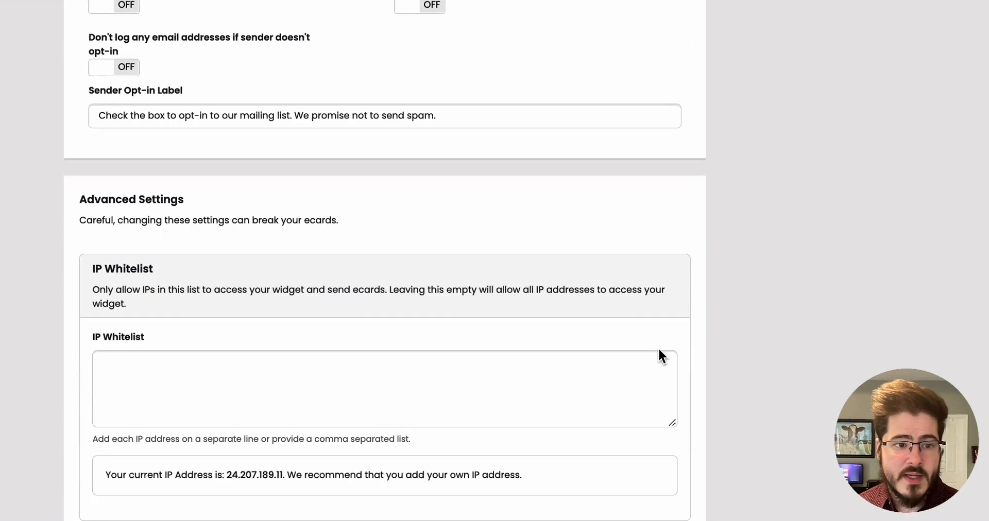
scroll(293, 330, down, 1)
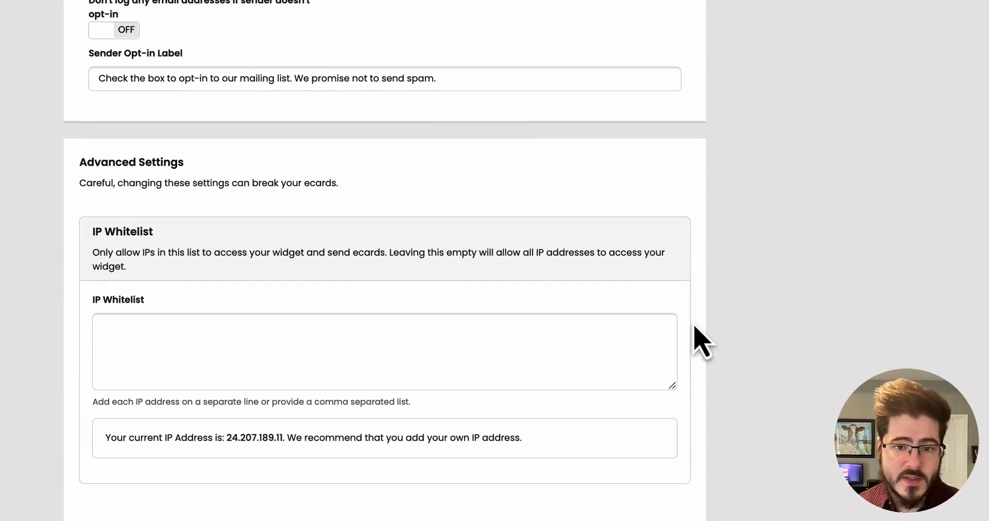
scroll(696, 328, down, 1)
scroll(703, 334, up, 14)
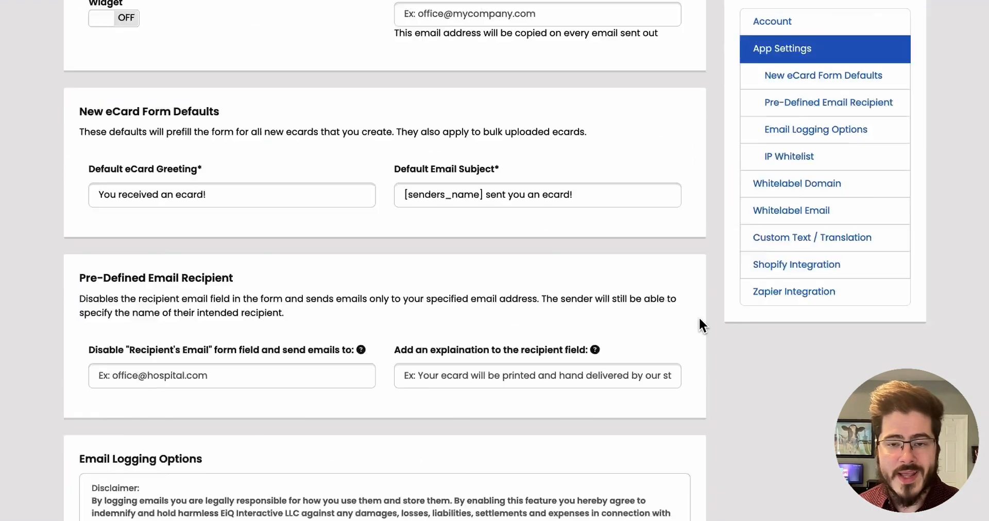
scroll(700, 322, up, 3)
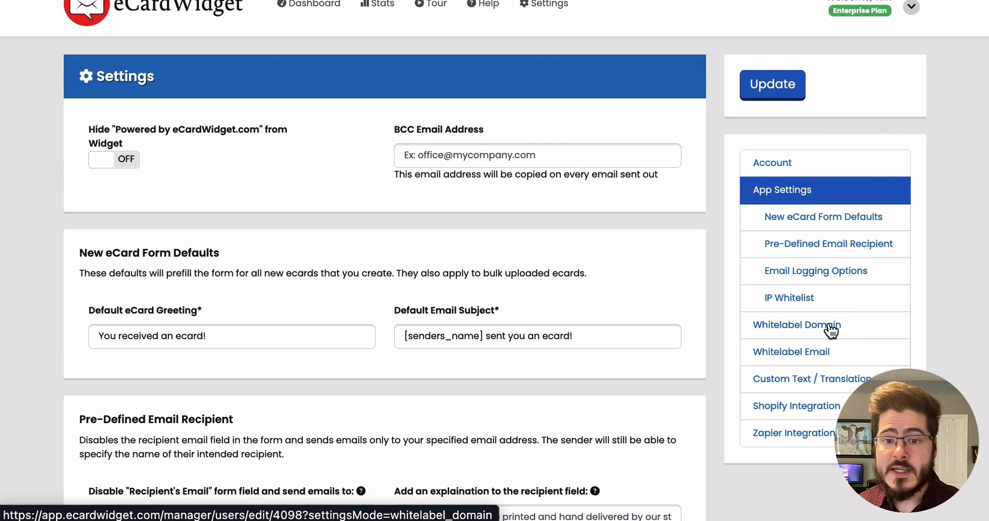
Open the Custom Text / Translation settings and scroll through the translation fields.
click(811, 382)
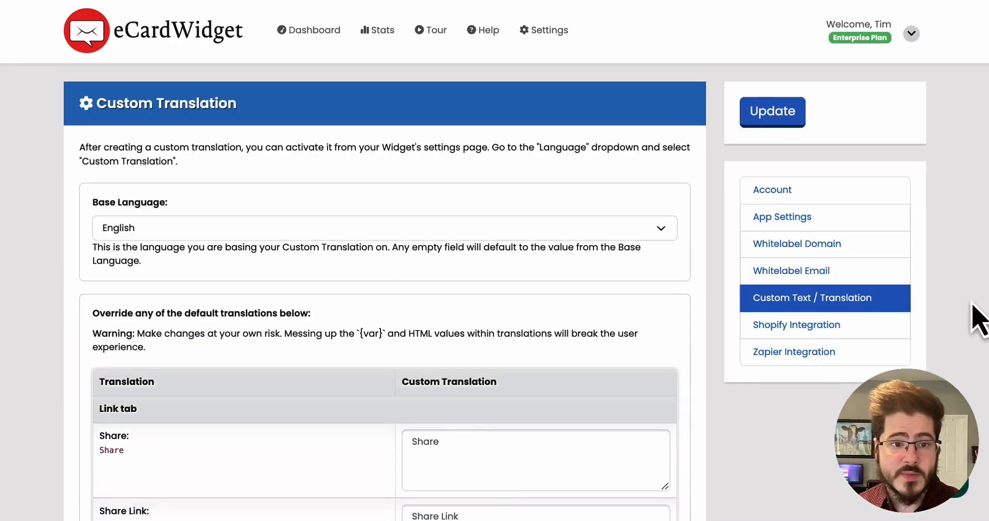
scroll(973, 314, down, 5)
scroll(874, 358, down, 10)
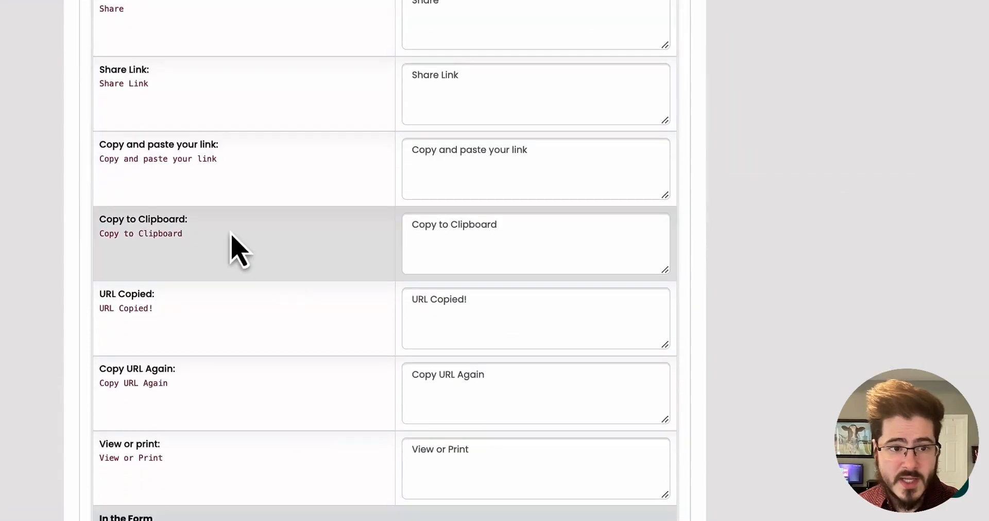
scroll(849, 260, up, 15)
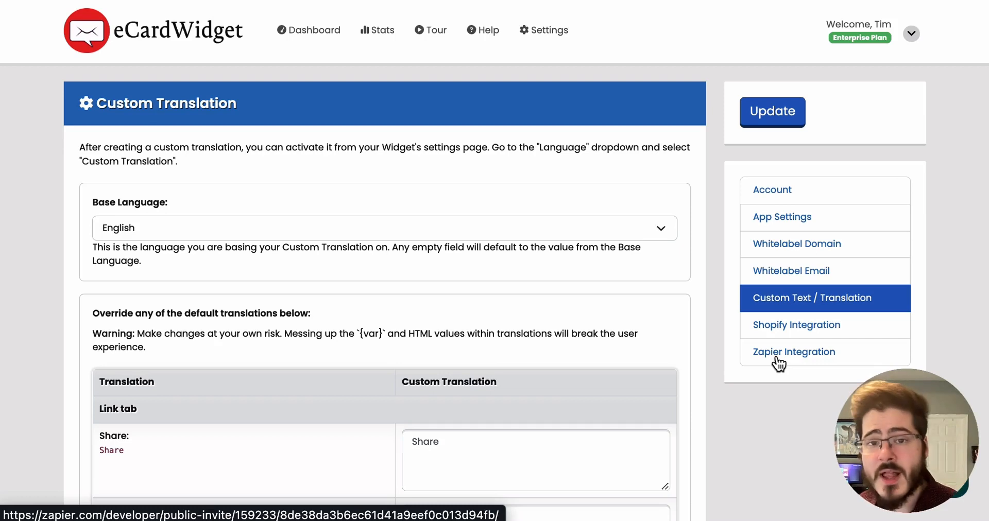
Go to the Dashboard, then open the Help Center and browse its help article categories.
click(298, 32)
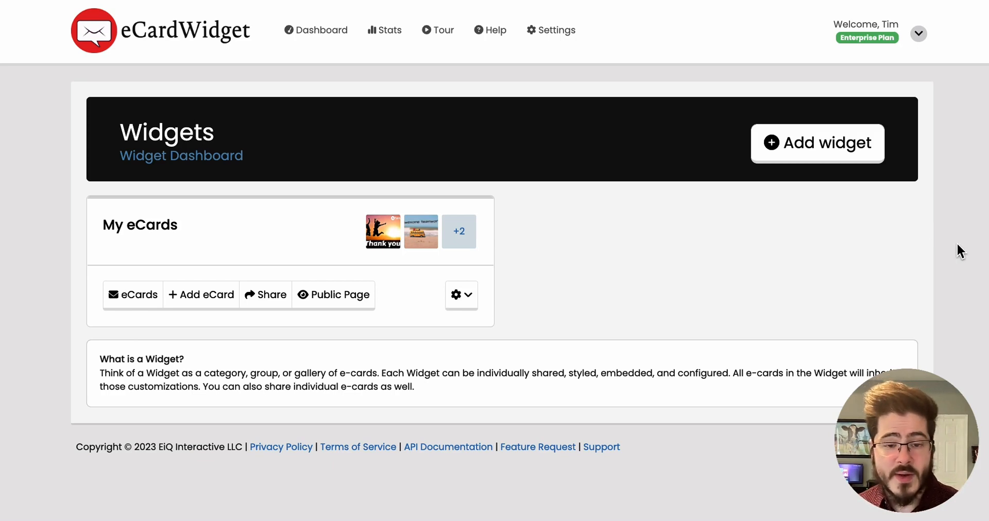
click(492, 31)
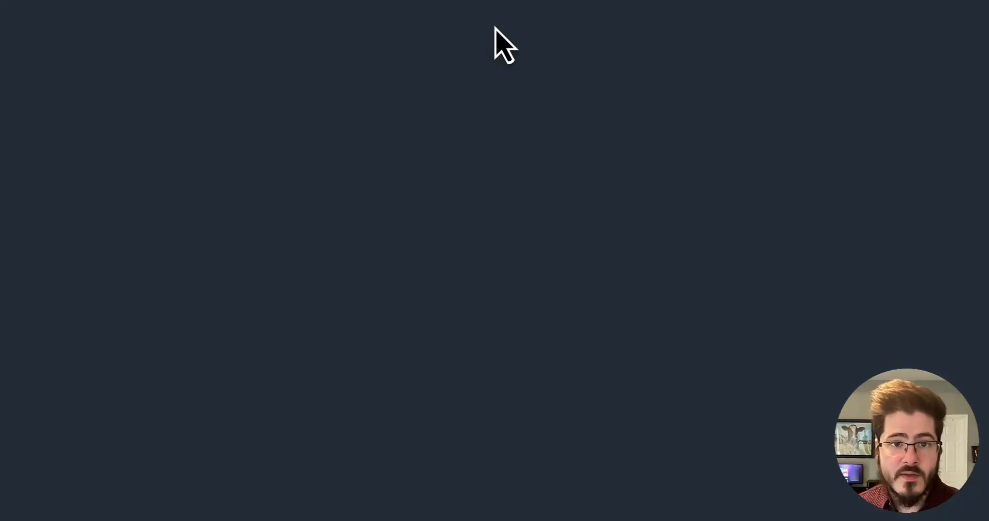
scroll(915, 208, down, 4)
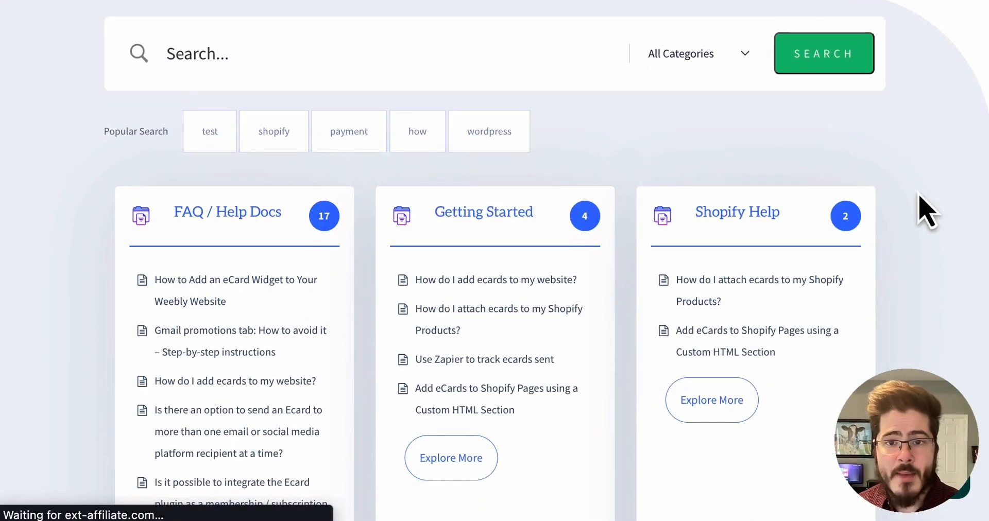
scroll(919, 198, down, 3)
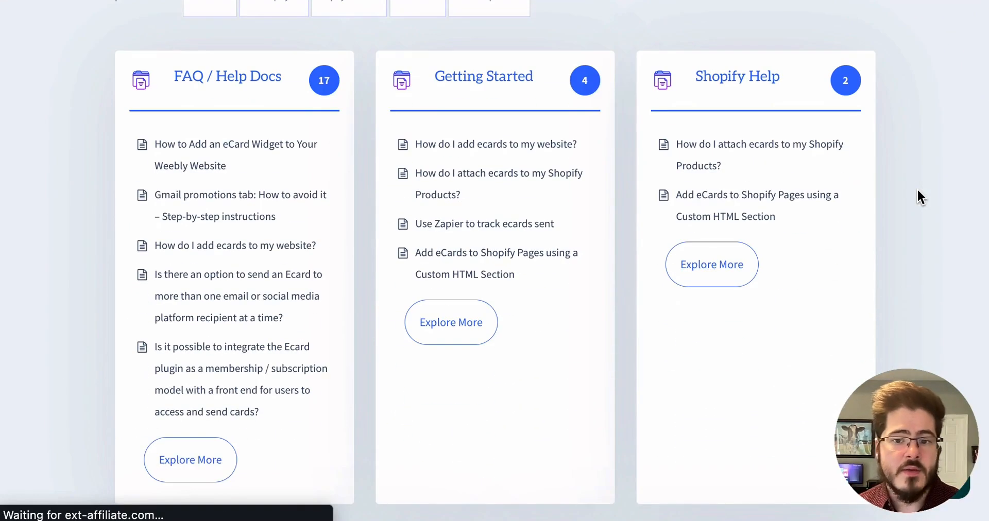
scroll(917, 188, up, 7)
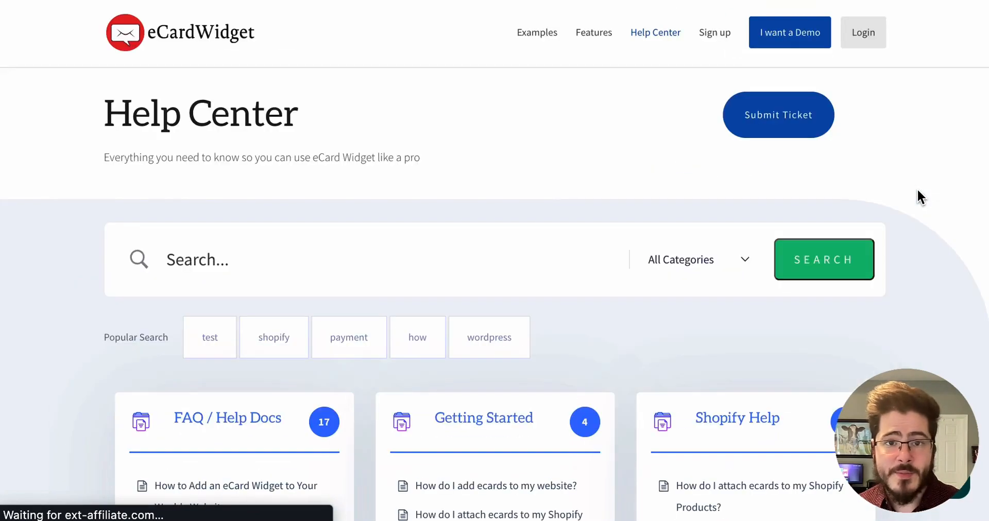